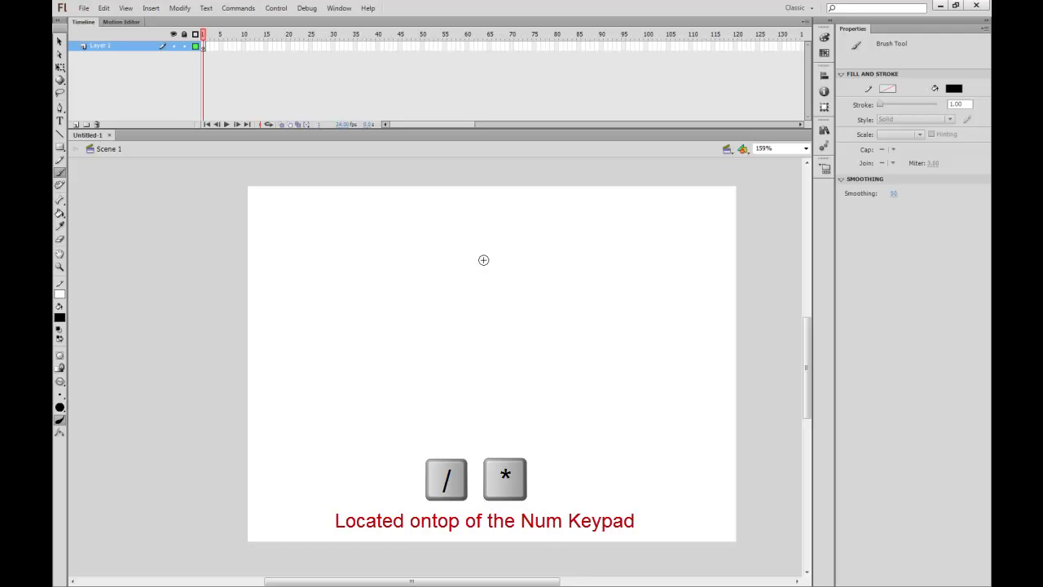
Open the Rig Tool setup guide and check the tools grouped with the Bone Tool for the Rig Tool
key(KP_Divide)
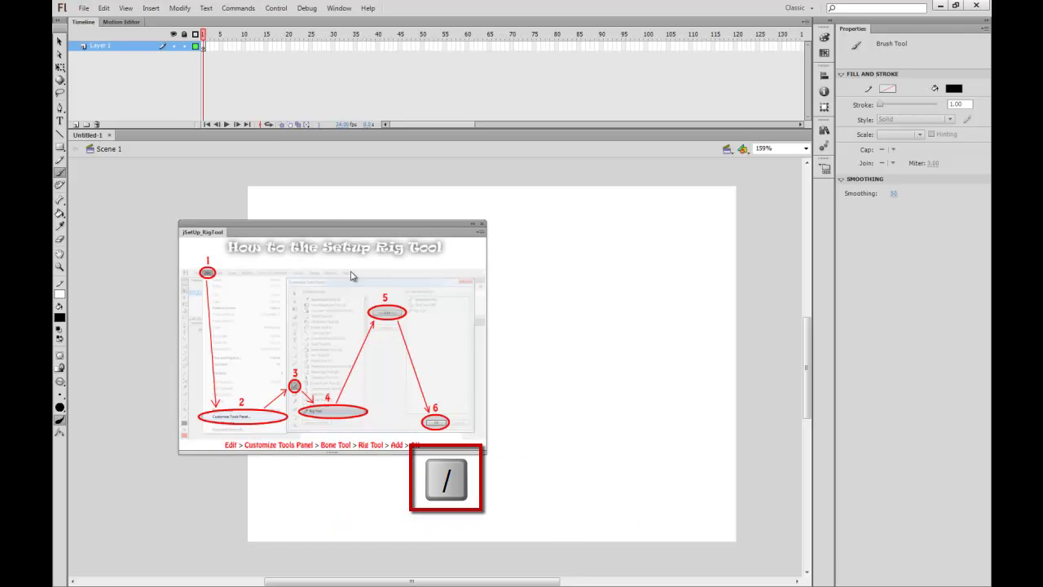
drag(318, 235, 286, 234)
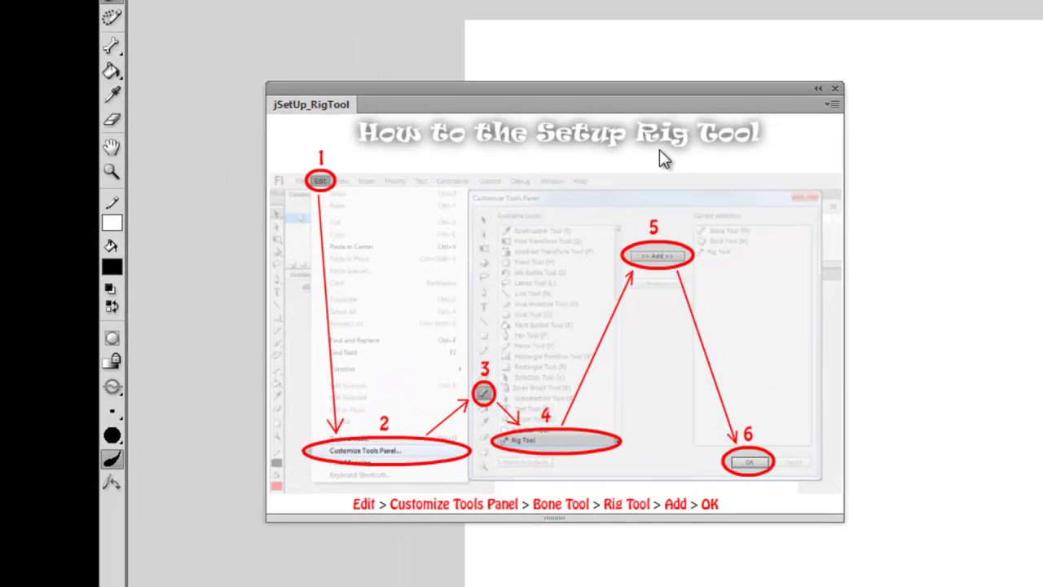
click(114, 54)
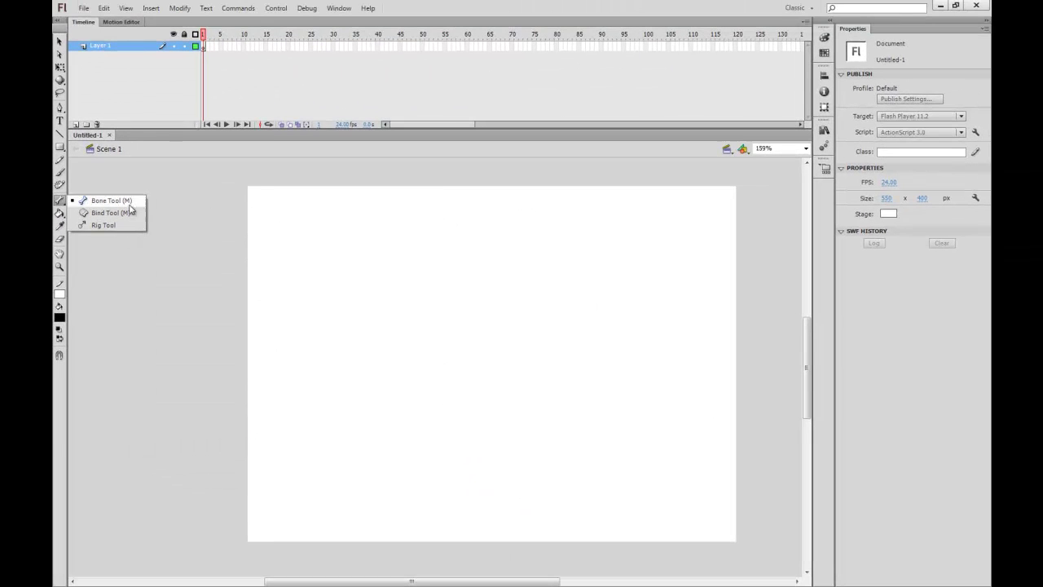
click(72, 202)
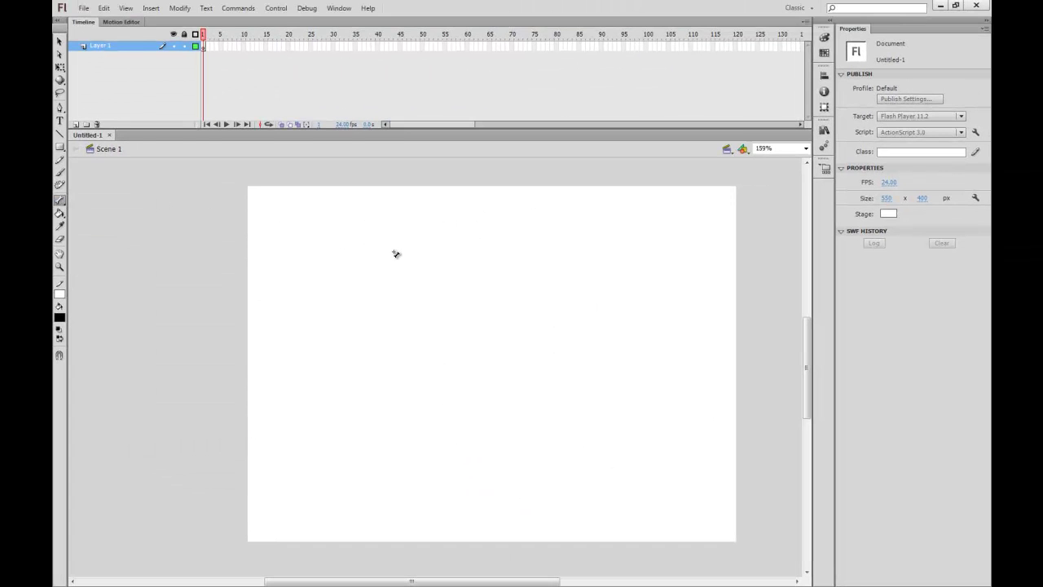
Show the jAnimation HotKeys reference, enlarge it, and place it so its keypad half stays visible beside the drawing area
key(*)
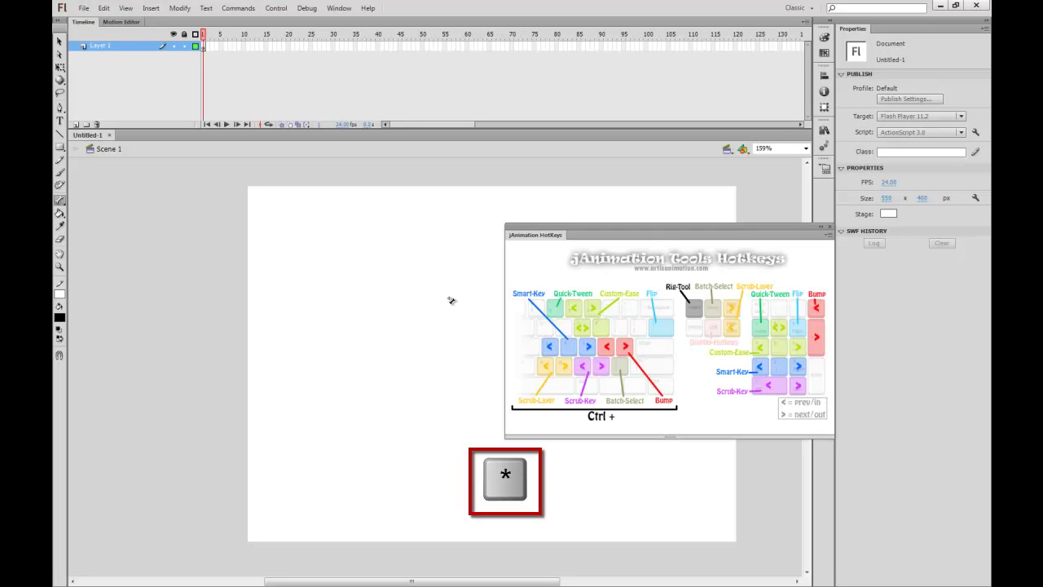
drag(608, 236, 269, 208)
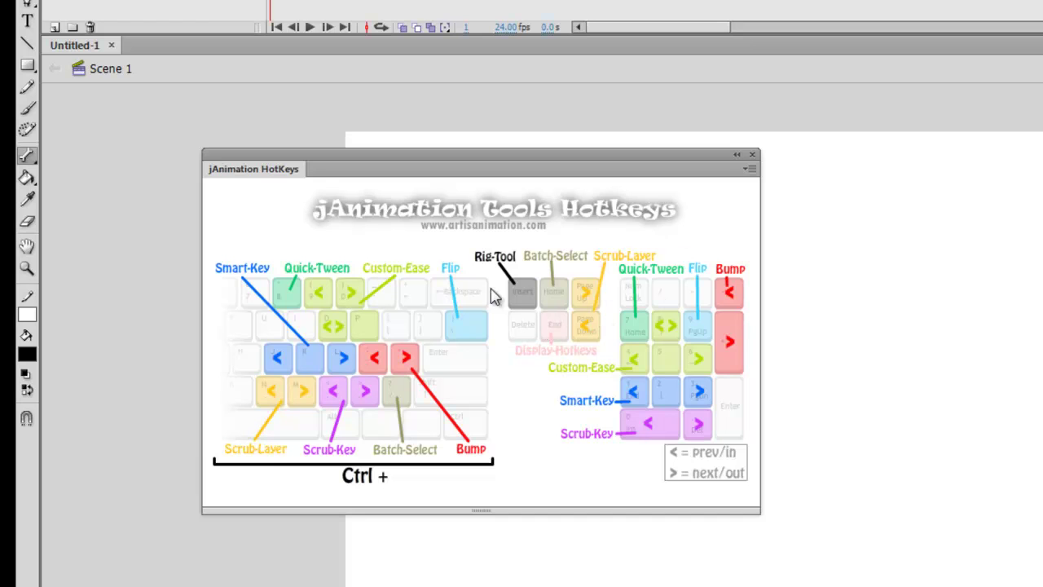
drag(559, 171, 428, 209)
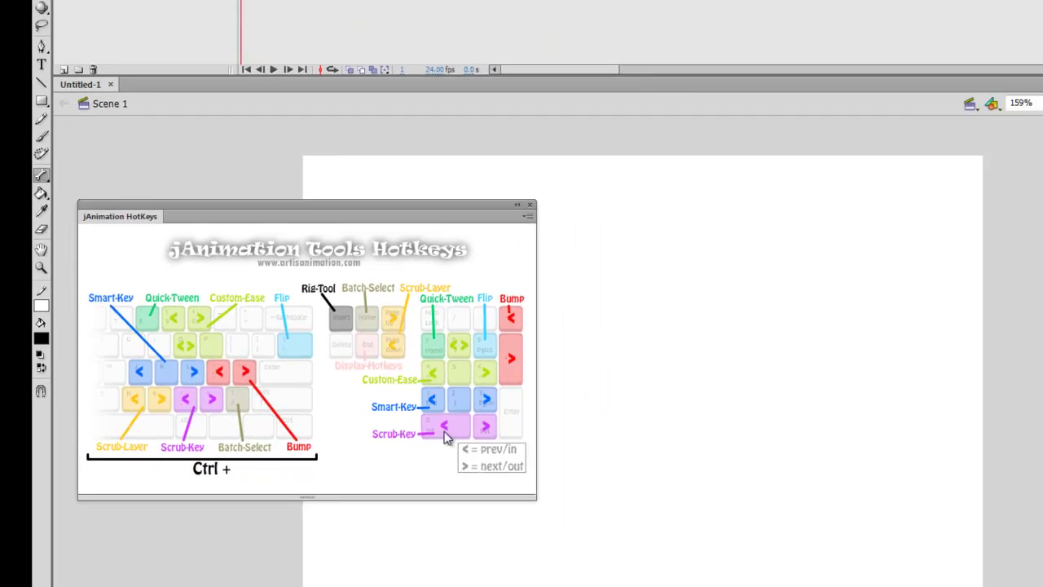
right_click(509, 445)
click(589, 517)
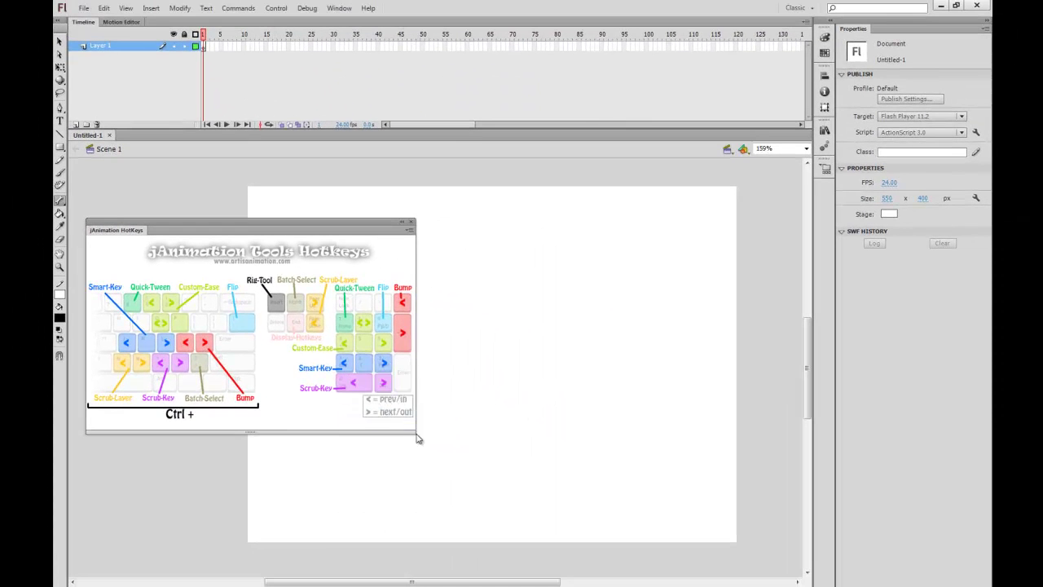
drag(417, 436, 605, 516)
drag(502, 233, 223, 236)
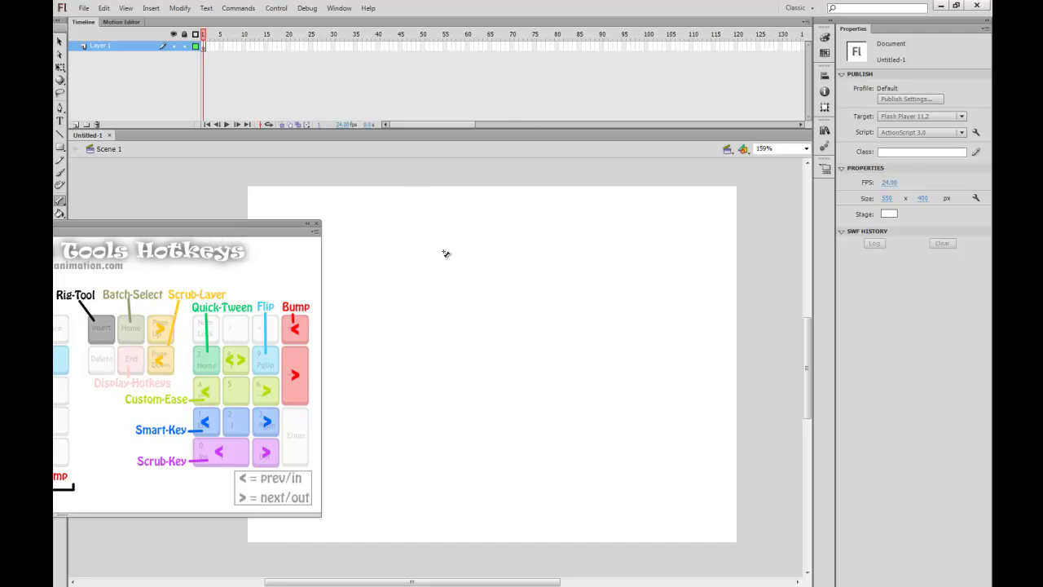
Draw a simple character with the Brush: a round smiling head, a short neck, an oval body and one arm
key(b)
mouse_move(575, 238)
mouse_down()
mouse_move(520, 303)
mouse_move(589, 312)
mouse_move(574, 235)
mouse_up()
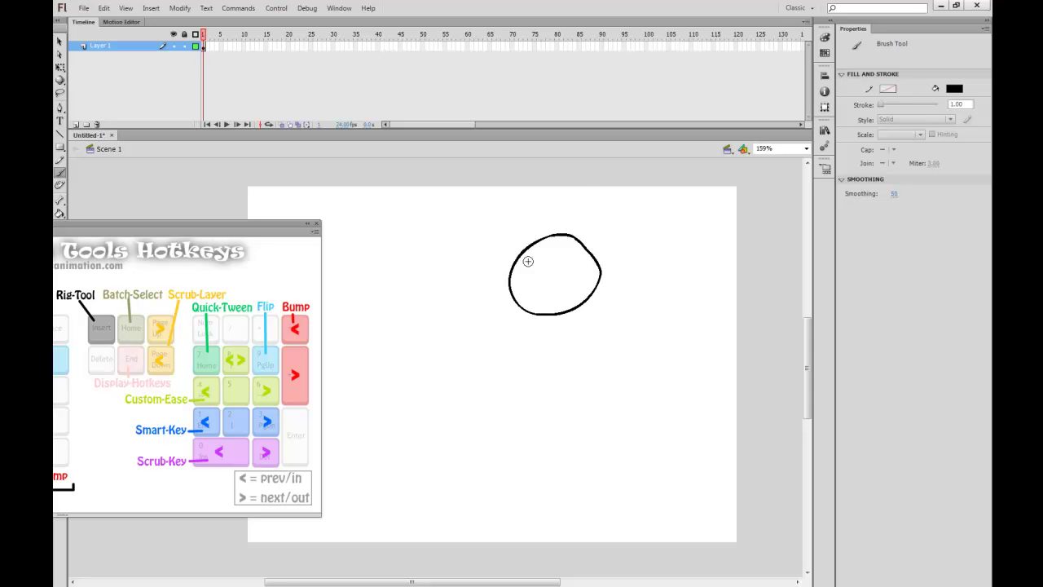
drag(552, 253, 573, 262)
drag(525, 288, 561, 285)
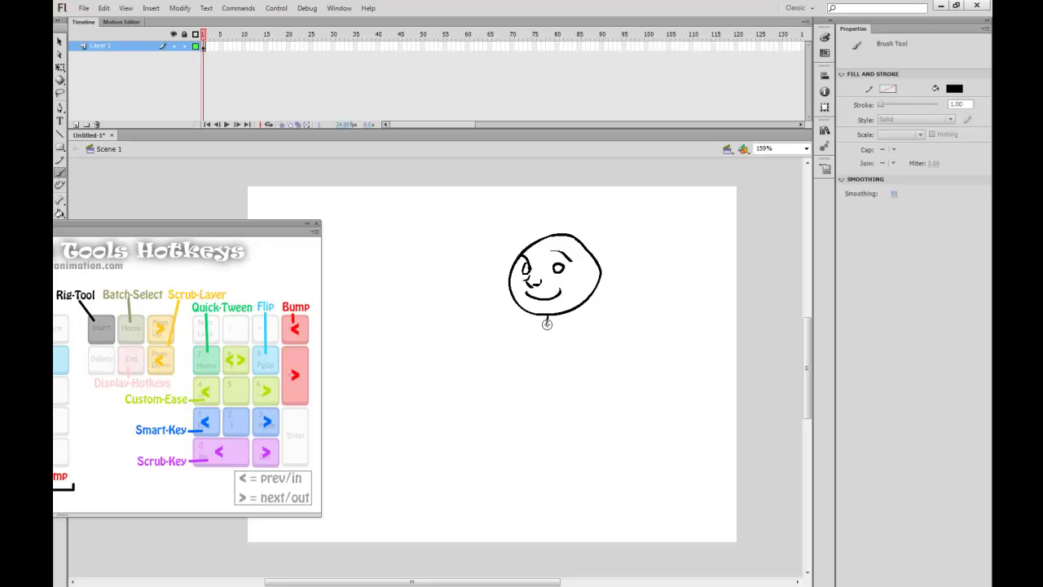
mouse_move(575, 347)
mouse_down()
mouse_move(543, 372)
mouse_move(539, 330)
mouse_move(495, 373)
mouse_move(546, 331)
mouse_up()
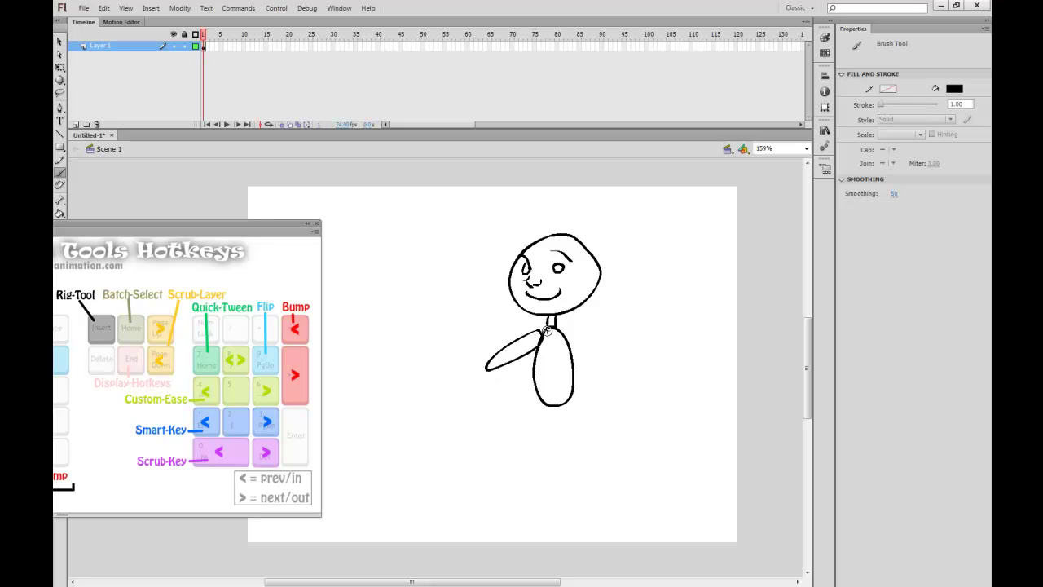
Lasso the character's head and convert it into a named symbol with the Rig Tool, setting its pivot where the head meets the neck
key(l)
mouse_move(561, 211)
mouse_down()
mouse_move(539, 216)
mouse_move(483, 303)
mouse_move(538, 320)
mouse_move(597, 305)
mouse_move(562, 209)
mouse_up()
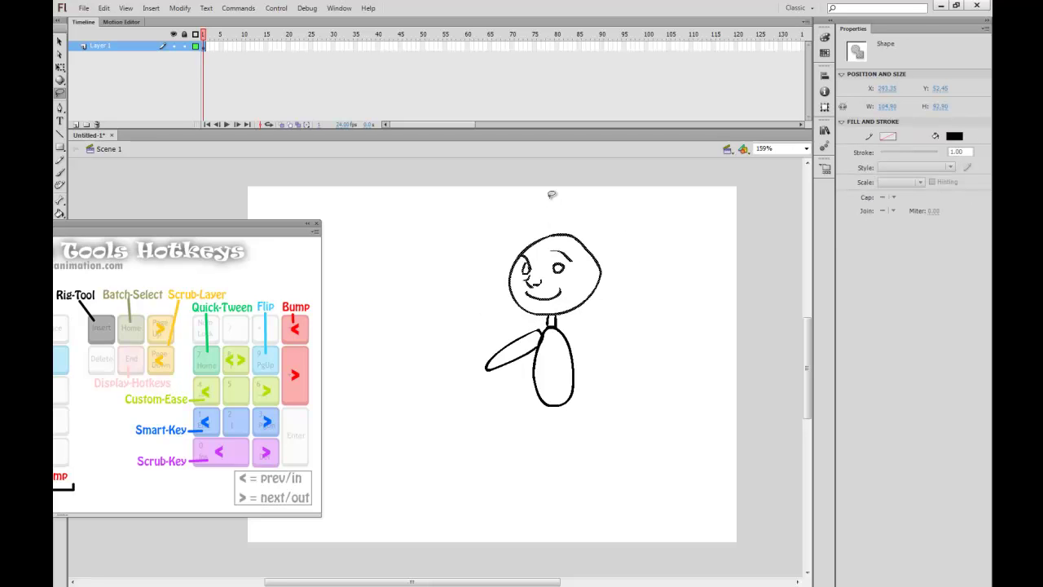
key(Insert)
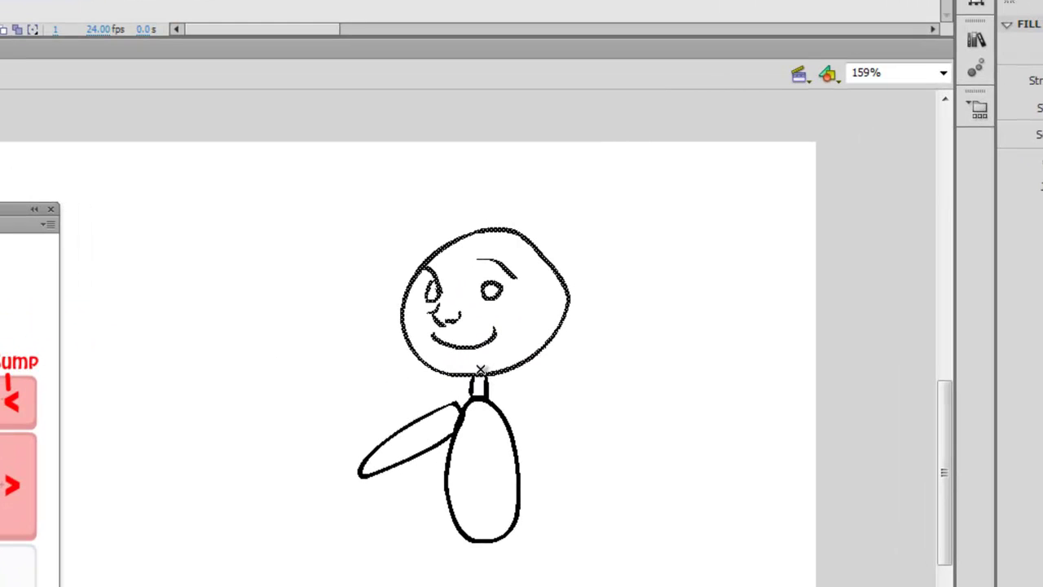
mouse_move(481, 371)
mouse_down()
mouse_move(477, 198)
mouse_move(481, 214)
mouse_up()
key(F8)
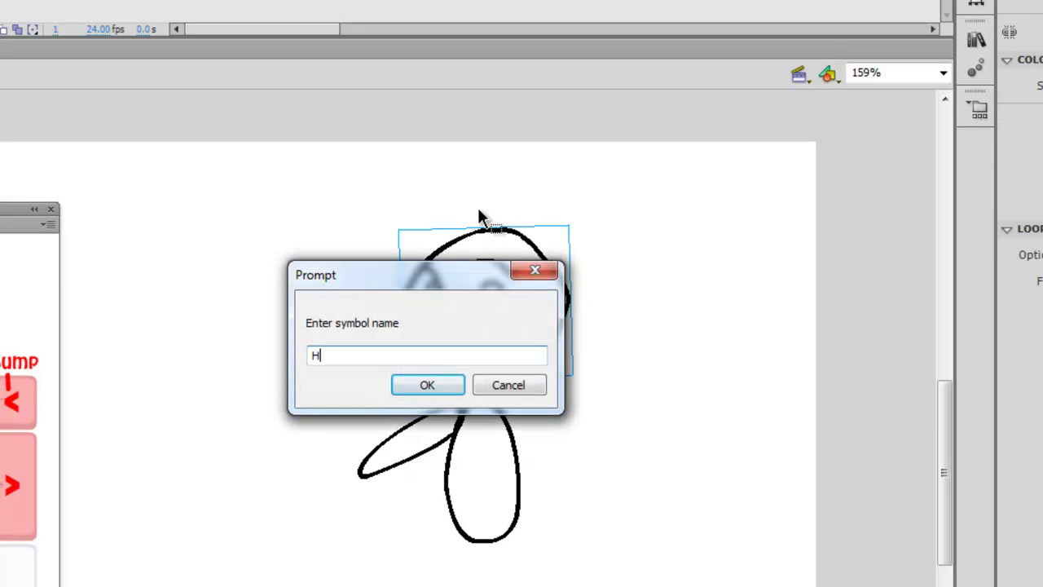
key(Return)
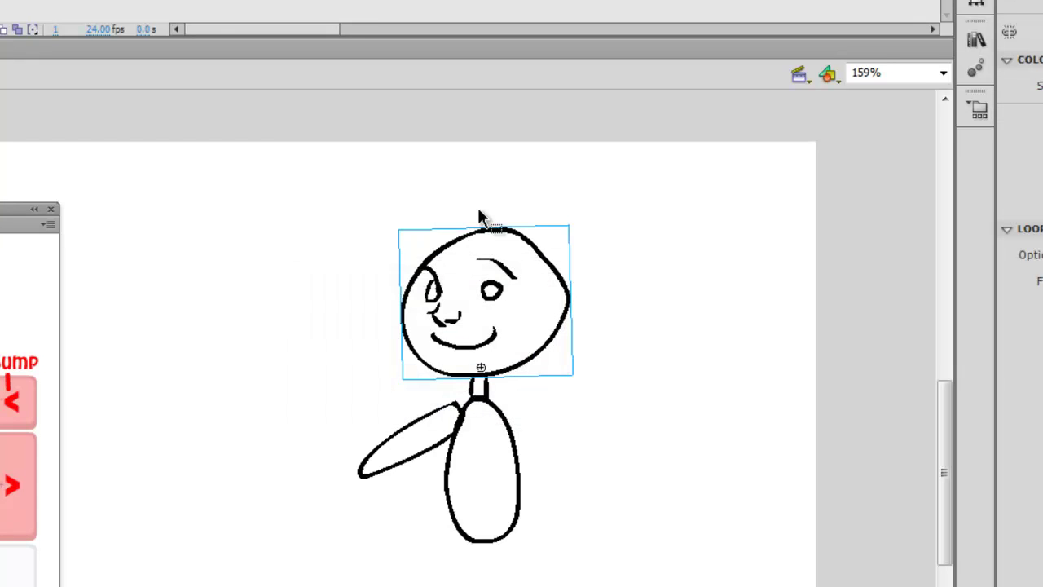
Test-rotate the head symbol about its pivot with Free Transform, undo the rotation and deselect the head
key(q)
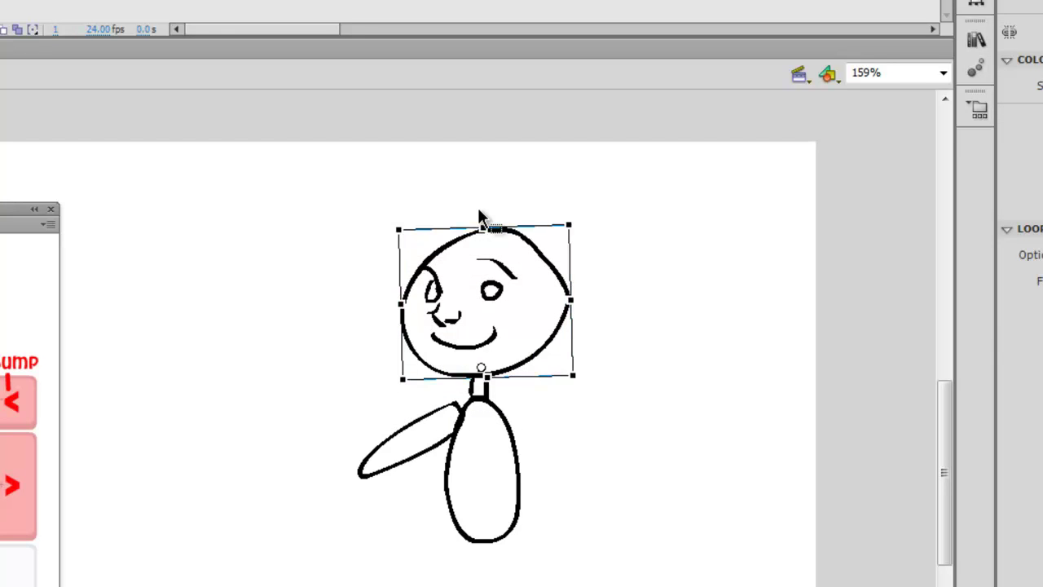
drag(582, 216, 605, 237)
key(ctrl+z)
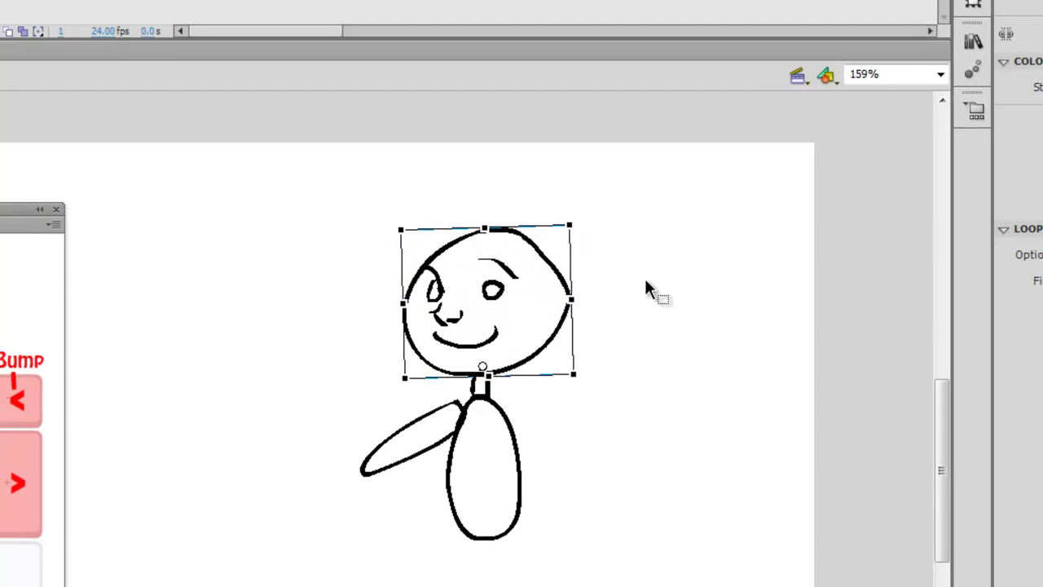
click(646, 281)
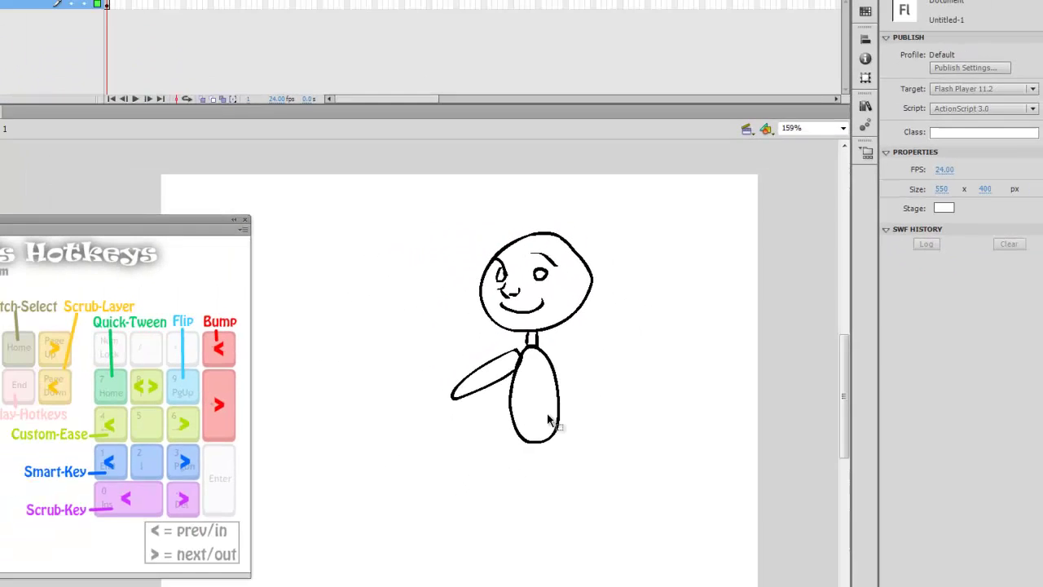
Lasso only the neck and convert it with the Rig Tool into a symbol named Neck, with its pivot at the neck's base
key(l)
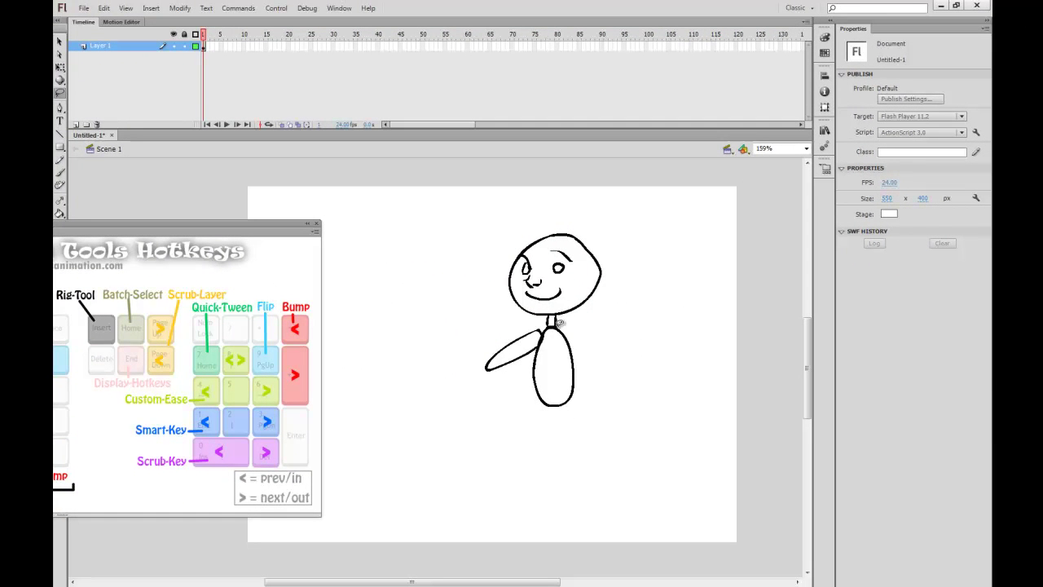
mouse_move(553, 325)
mouse_down()
mouse_move(553, 295)
mouse_move(578, 319)
mouse_up()
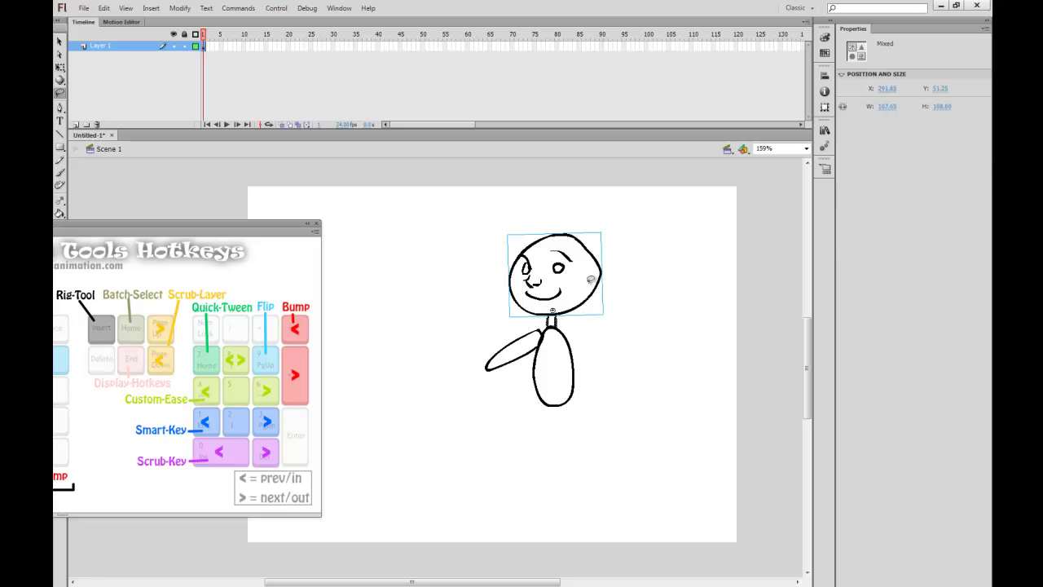
key(v)
shift+click(587, 302)
key(Insert)
drag(552, 325, 555, 275)
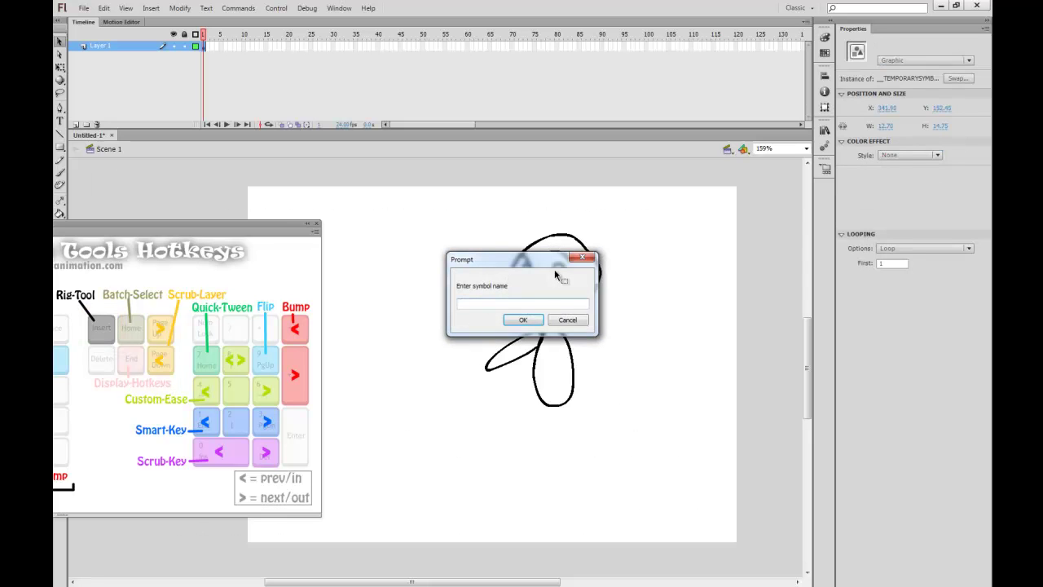
text(Neck)
key(Return)
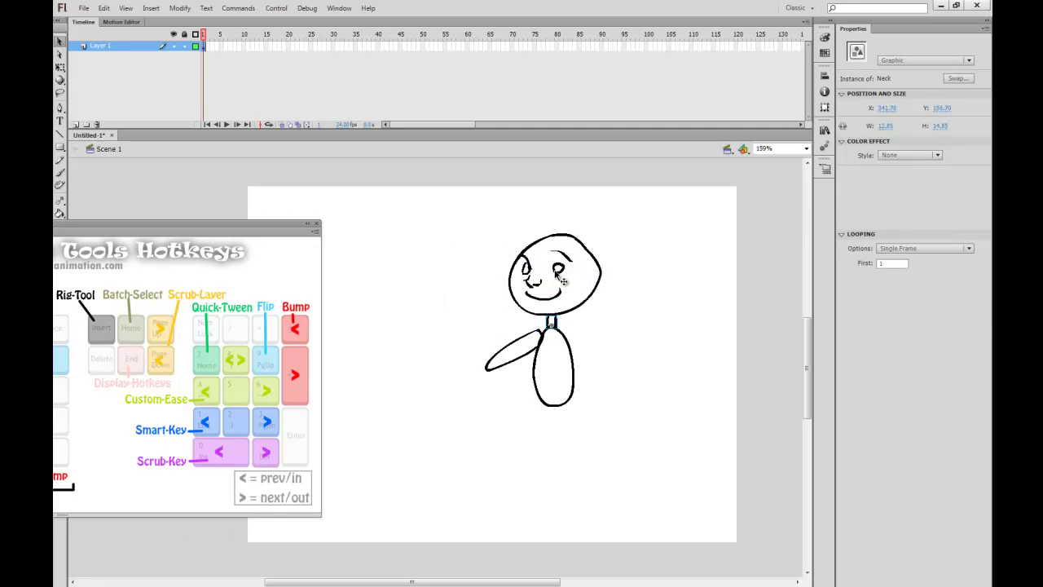
Test-rotate the Neck symbol about its pivot with Free Transform and deselect it
key(q)
drag(565, 315, 564, 313)
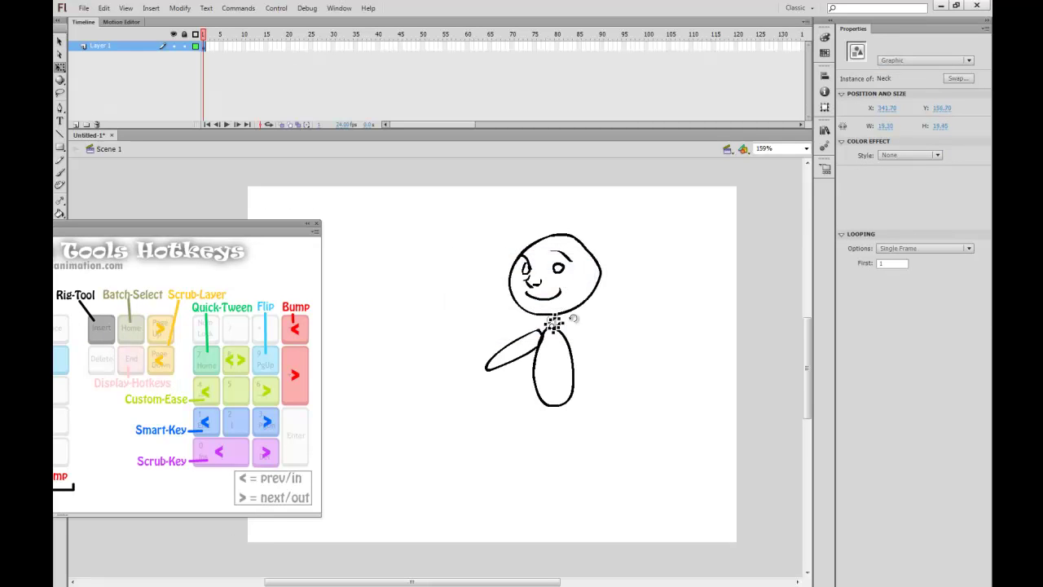
click(599, 343)
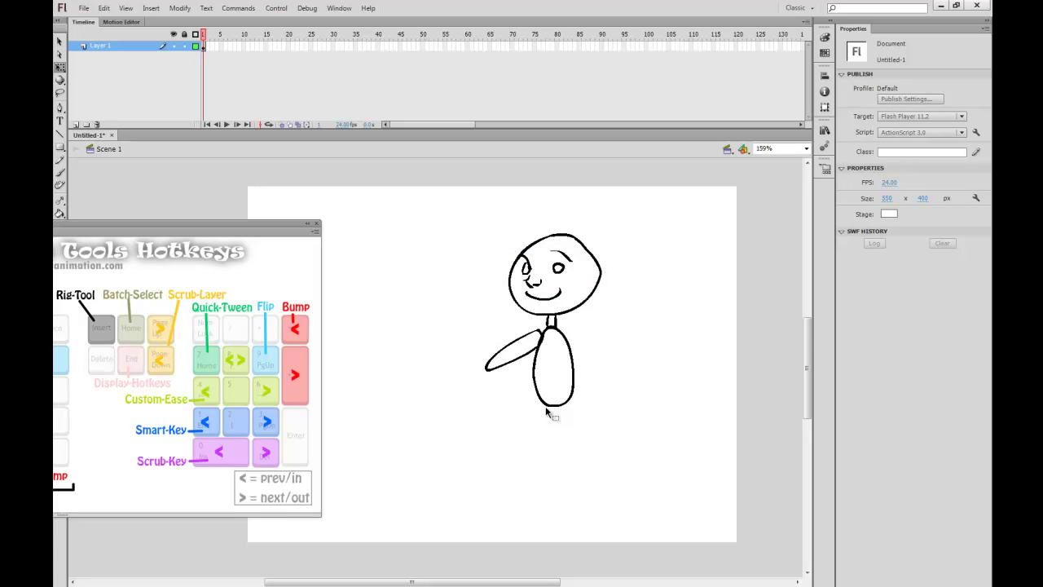
Lasso the arm and convert it with the Rig Tool into a symbol named Arm, with its pivot at the shoulder
key(ctrl+=)
scroll(604, 375, up, 2)
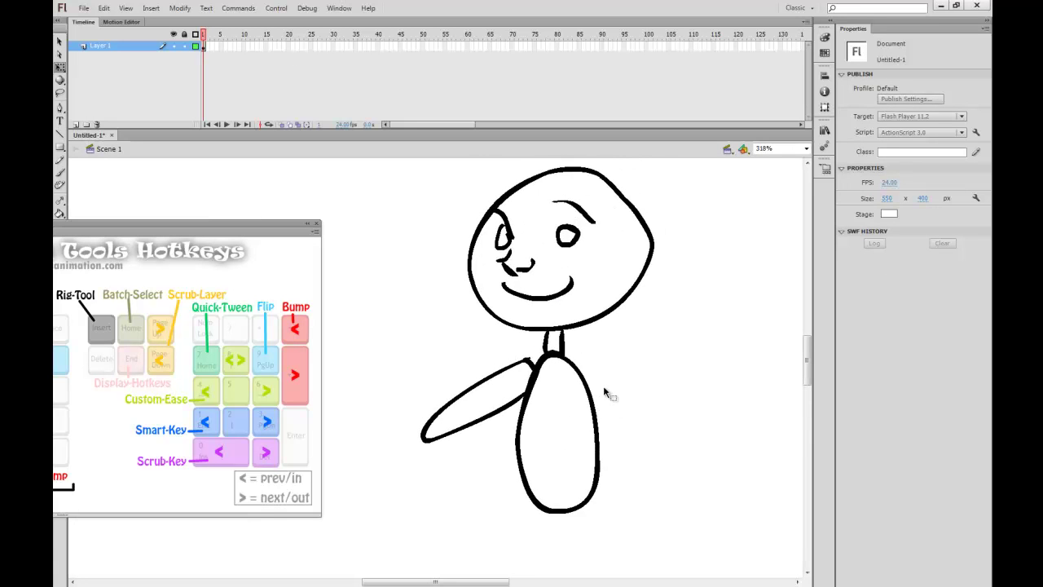
scroll(603, 397, down, 1)
key(l)
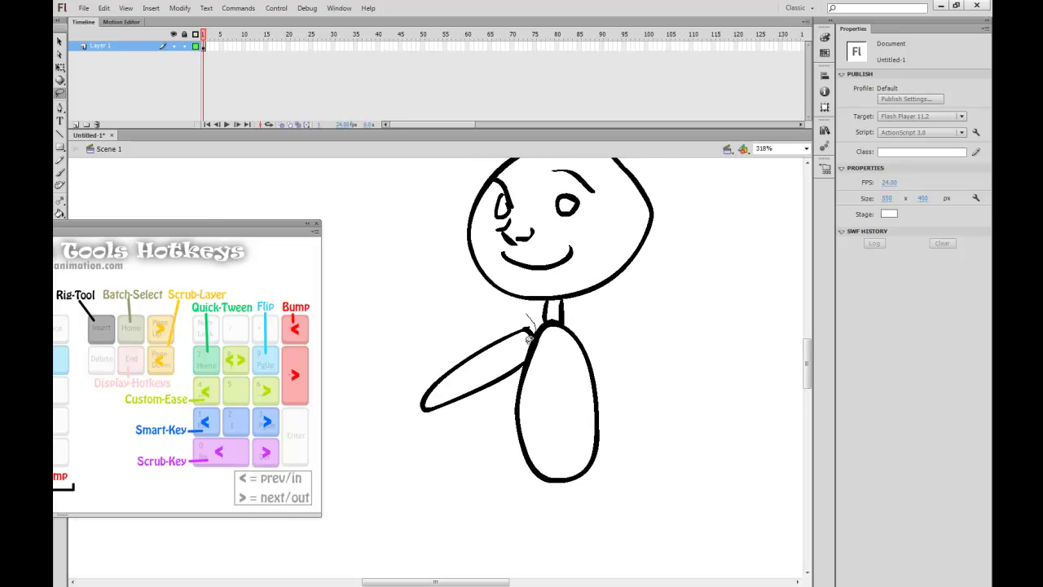
mouse_move(518, 372)
mouse_down()
mouse_move(398, 364)
mouse_move(543, 310)
mouse_up()
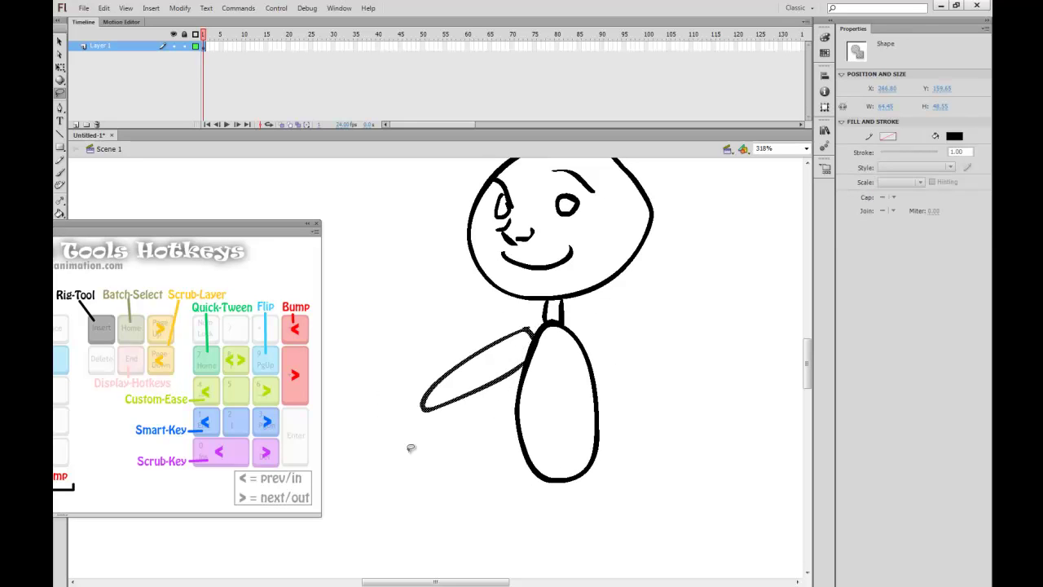
key(x)
drag(528, 338, 371, 439)
key(F8)
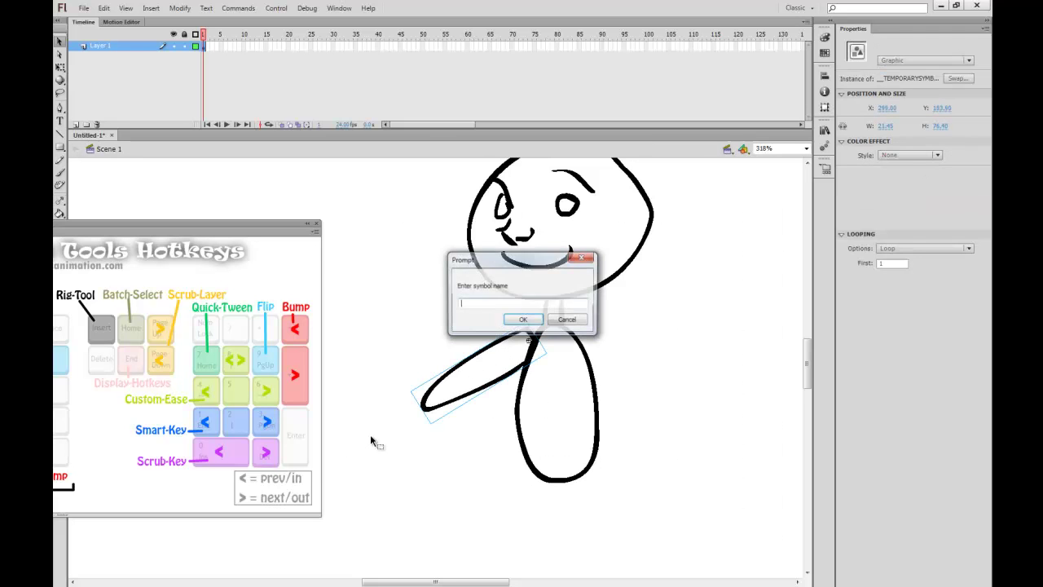
text(Arm)
key(Return)
Test-rotate the Arm symbol about its shoulder pivot with Free Transform
key(q)
drag(430, 424, 432, 461)
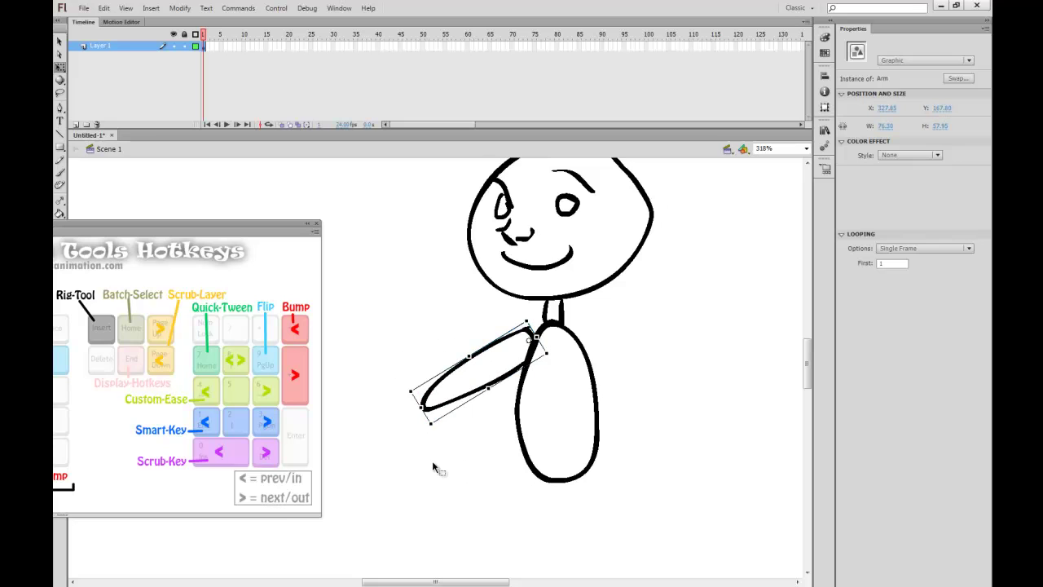
Reposition the Arm symbol's pivot to mid-arm with the Rig Tool, and set it back at the shoulder
key(m)
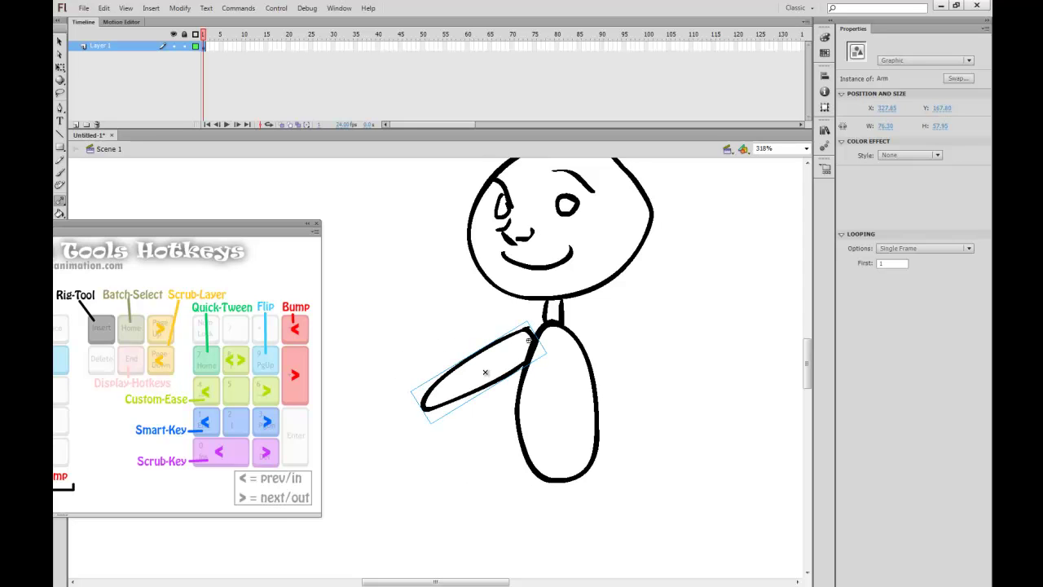
key(v)
key(ctrl+z)
key(ctrl+z)
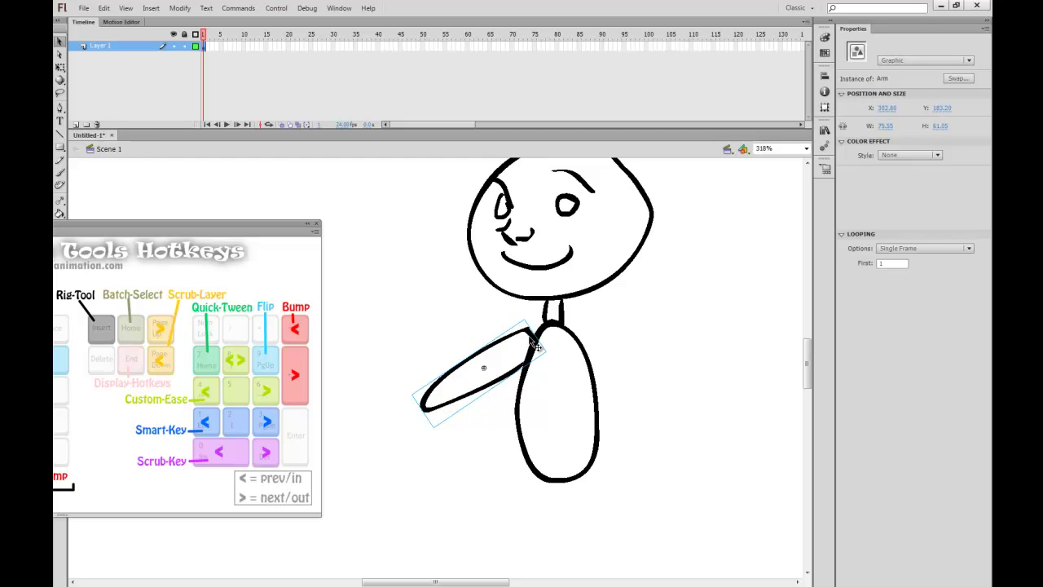
key(m)
drag(530, 344, 358, 477)
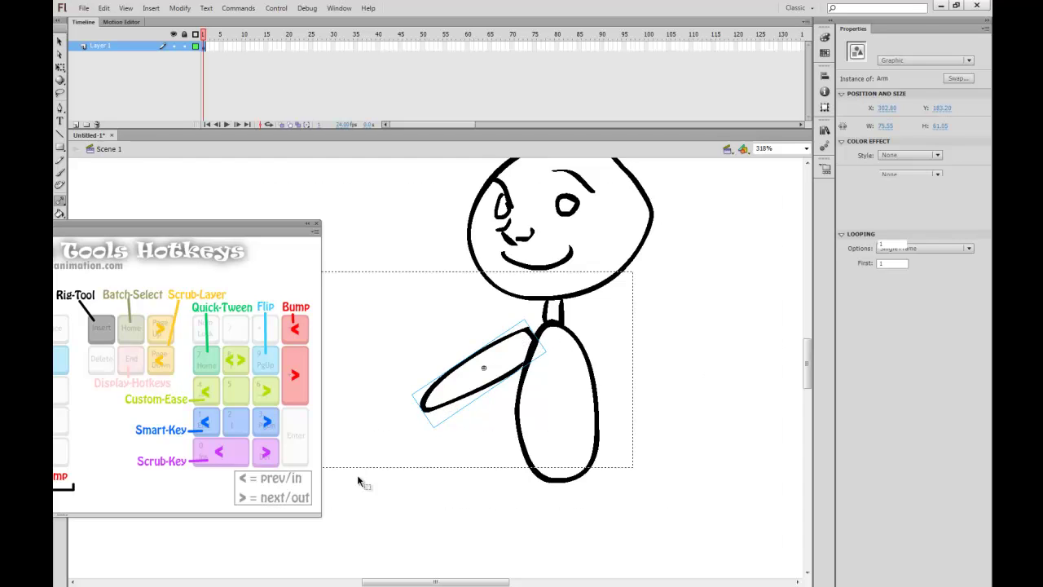
Select every part of the character and delete it from the stage
key(ctrl+minus)
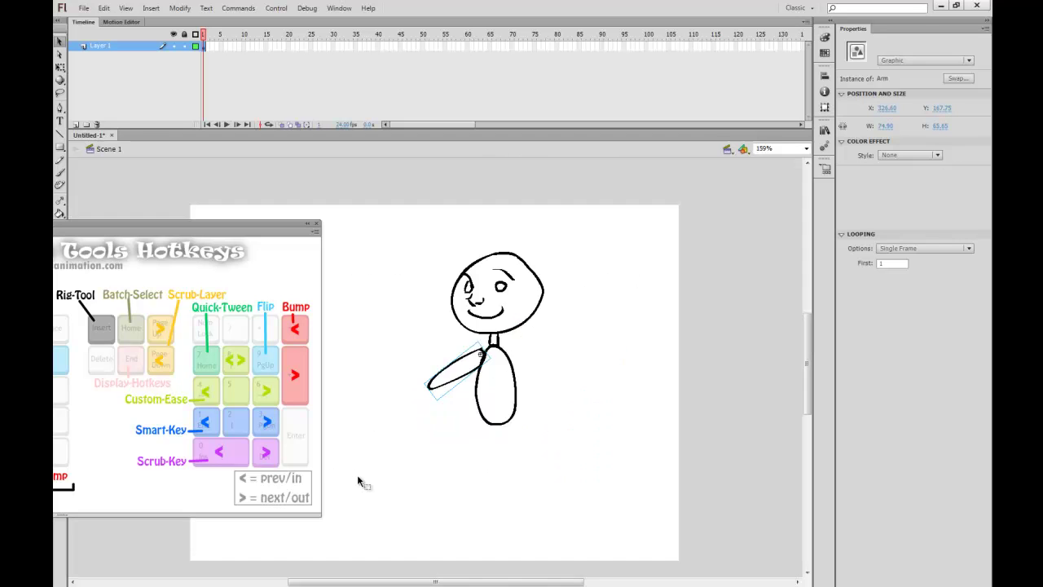
drag(397, 221, 660, 528)
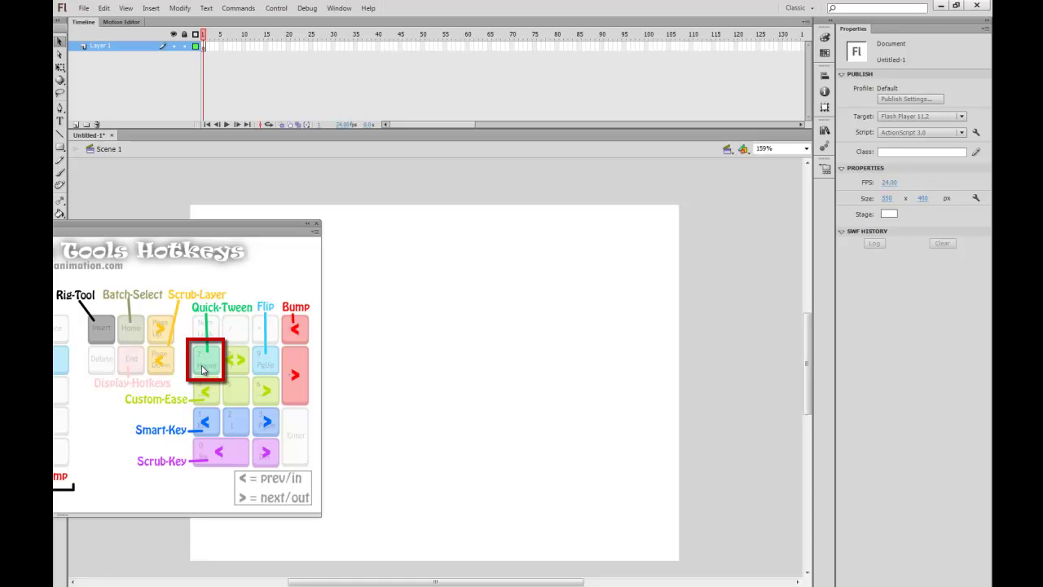
Brush a round smiling face with eyes and brows, about 108 px wide and 99 px high, in the middle of the stage
key(b)
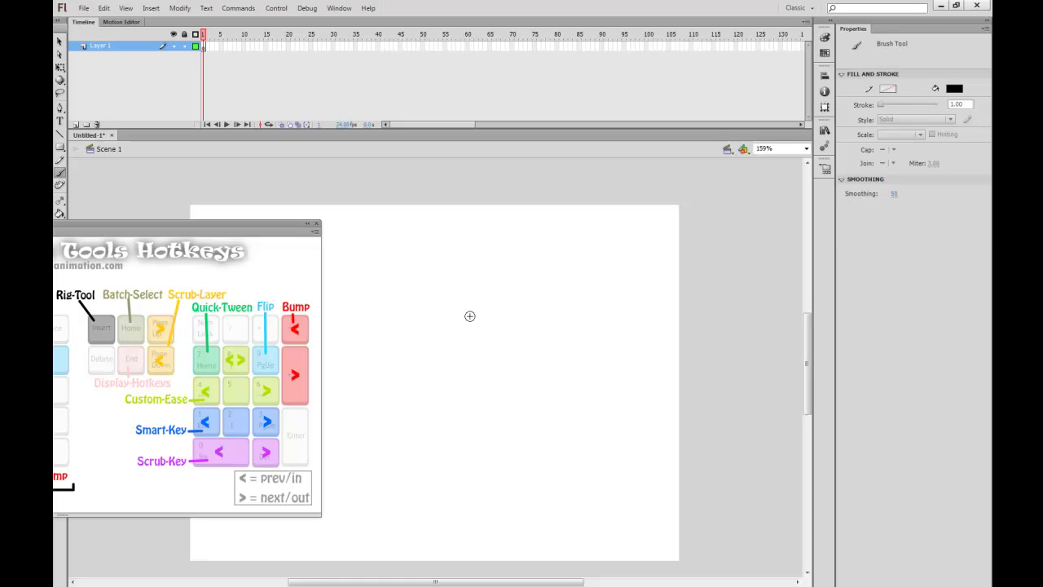
mouse_move(445, 298)
mouse_down()
mouse_move(396, 369)
mouse_move(484, 364)
mouse_move(467, 309)
mouse_move(415, 338)
mouse_move(409, 347)
mouse_move(441, 329)
mouse_move(436, 359)
mouse_up()
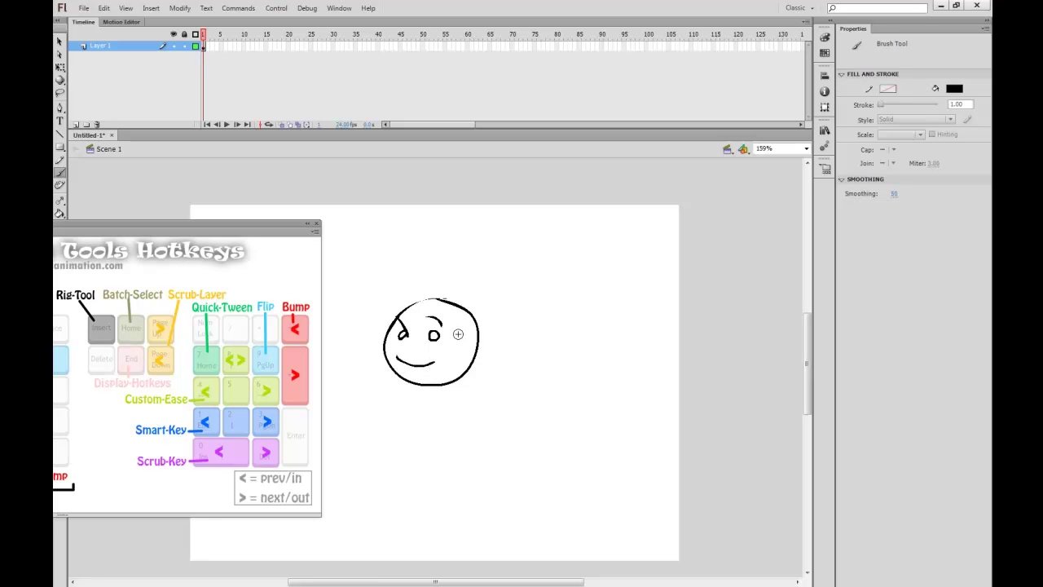
Extend Layer 1 to frame 35 and set a keyframe there
click(206, 47)
click(258, 47)
click(391, 47)
click(377, 47)
click(361, 47)
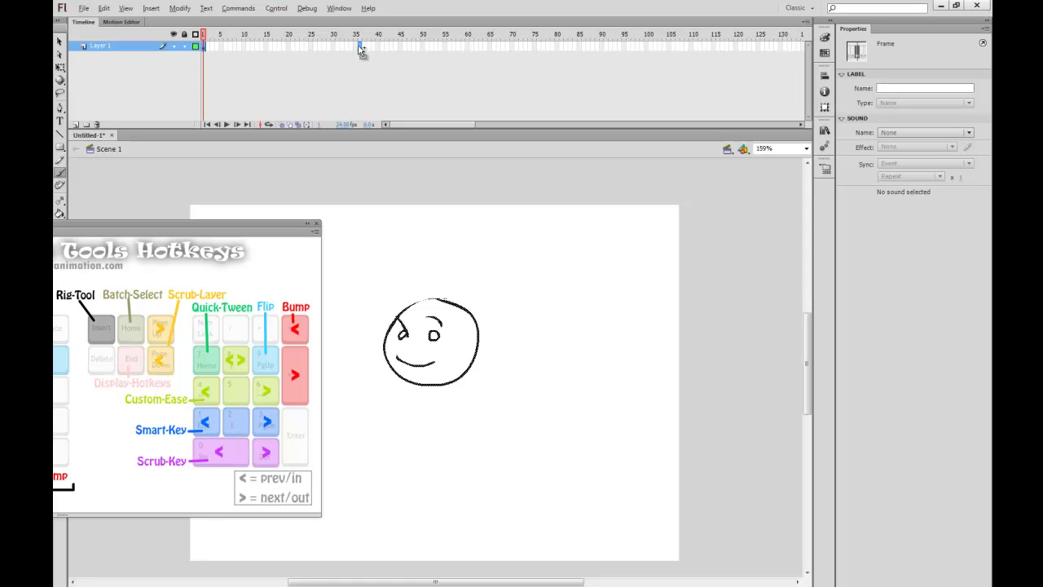
key(F5)
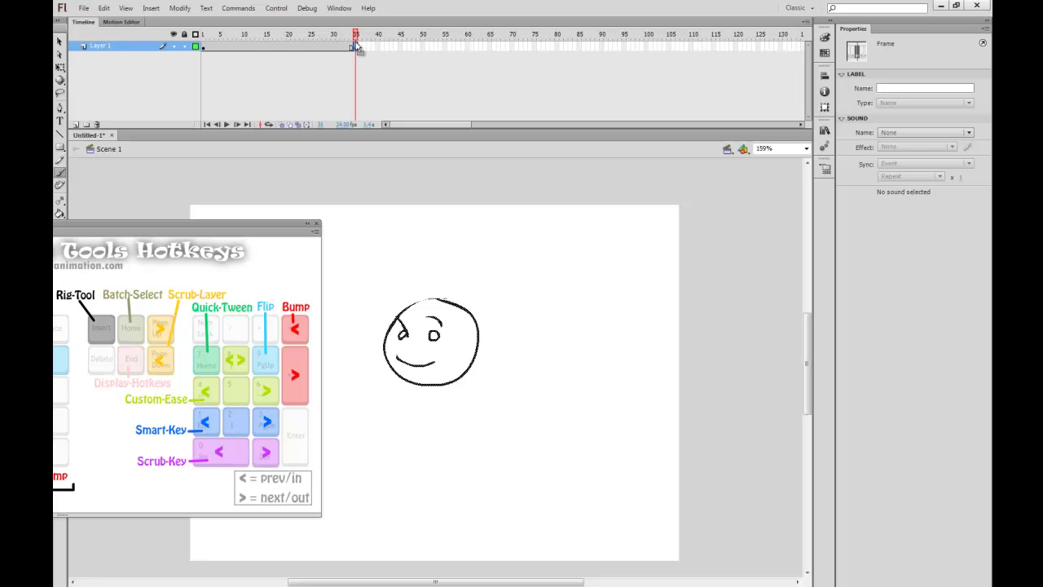
On frame 35, move the face across the stage to about X 425, Y 105 and mirror it with Flip
key(v)
drag(475, 380, 659, 368)
key(Page_Up)
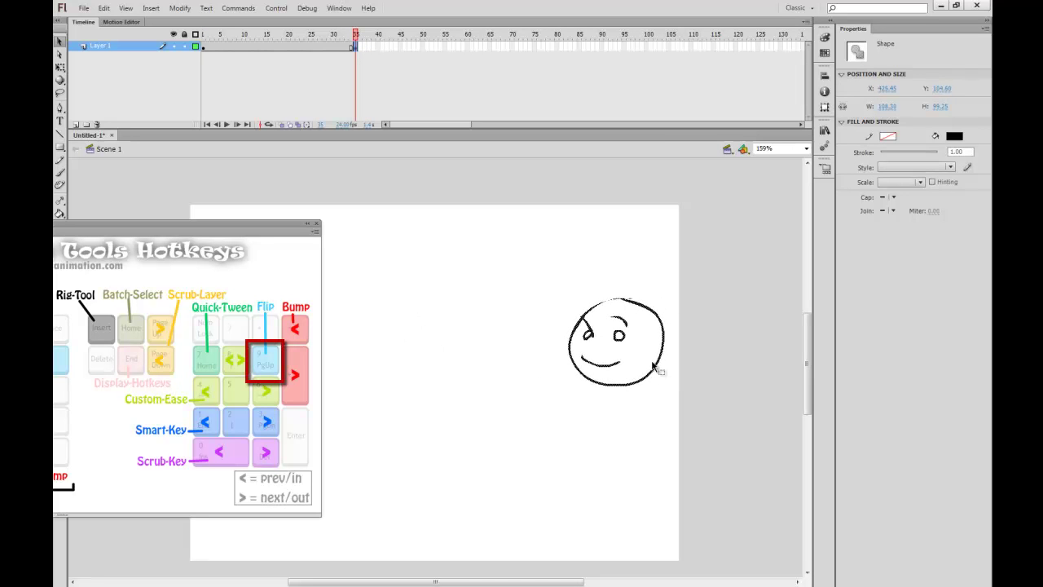
click(602, 290)
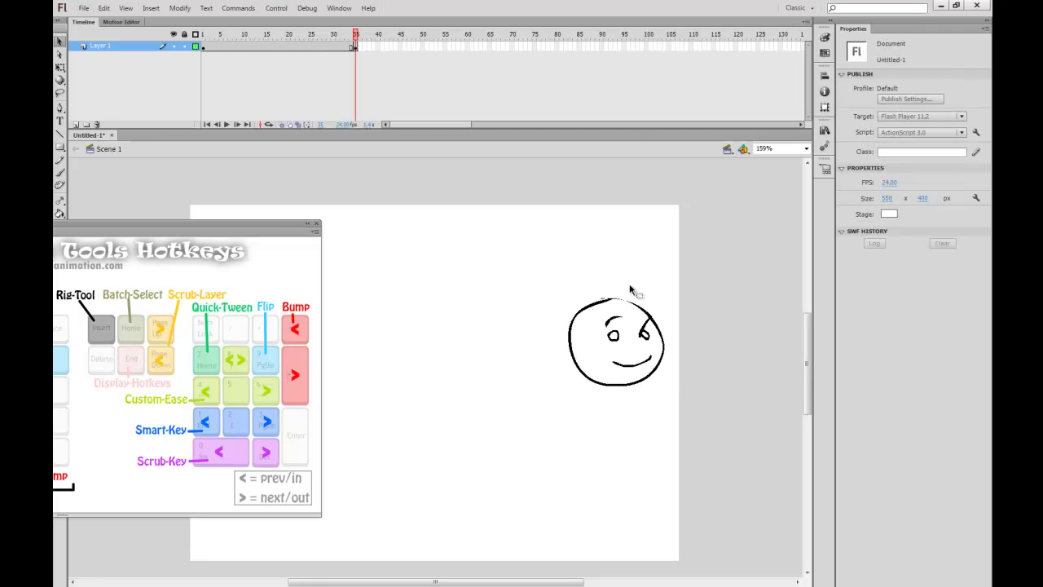
Convert the face on frame 1 with the Rig Tool into a symbol named HeadLeft, with its pivot at the chin
click(350, 46)
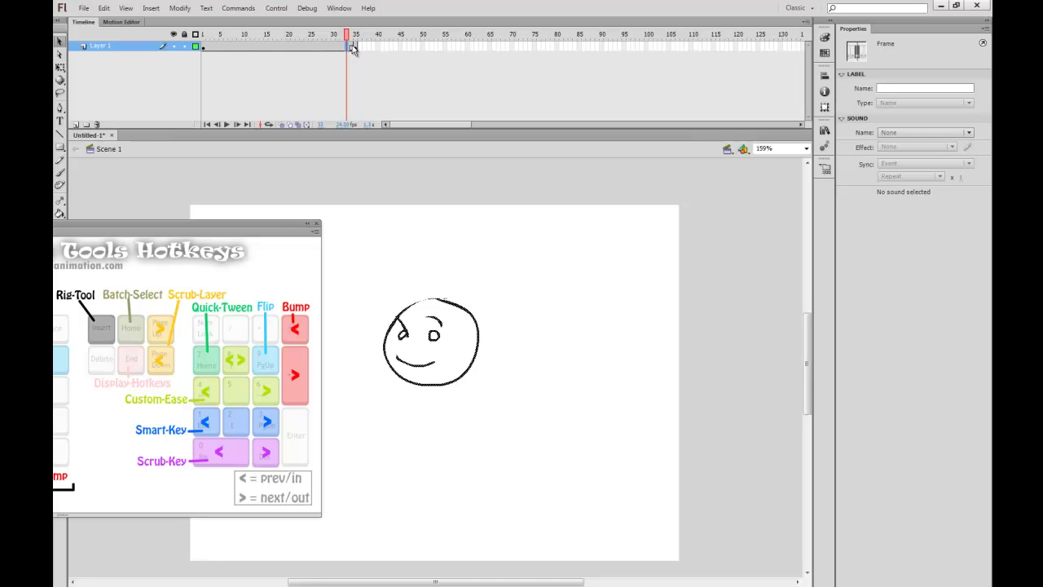
drag(352, 47, 172, 47)
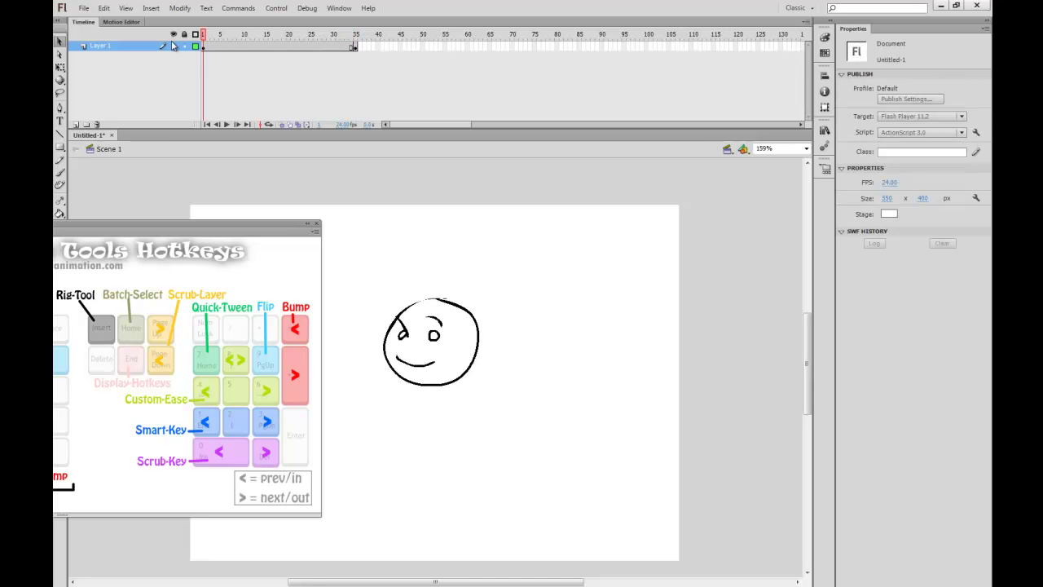
drag(520, 267, 362, 453)
key(Insert)
key(F8)
text(HeadLeft)
key(Return)
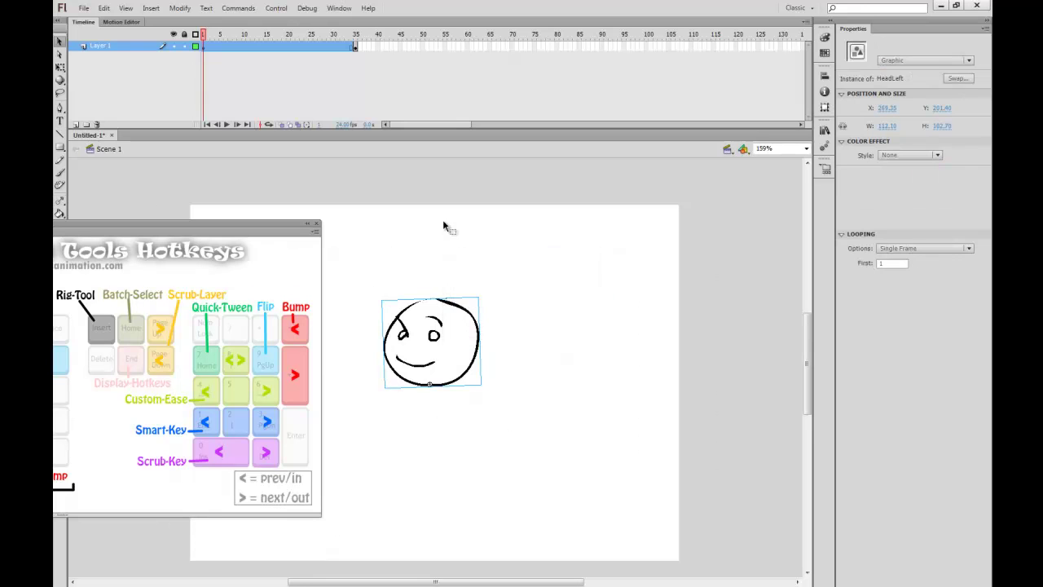
Convert the flipped face on frame 35 with the Rig Tool into a symbol named HeadRight, pivoted at the chin
click(353, 46)
click(355, 46)
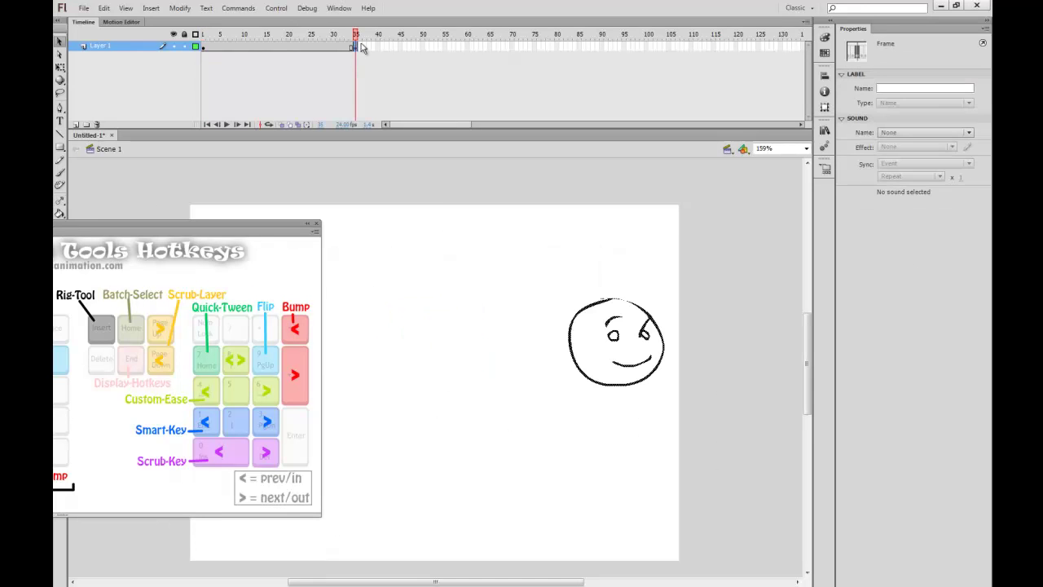
click(617, 379)
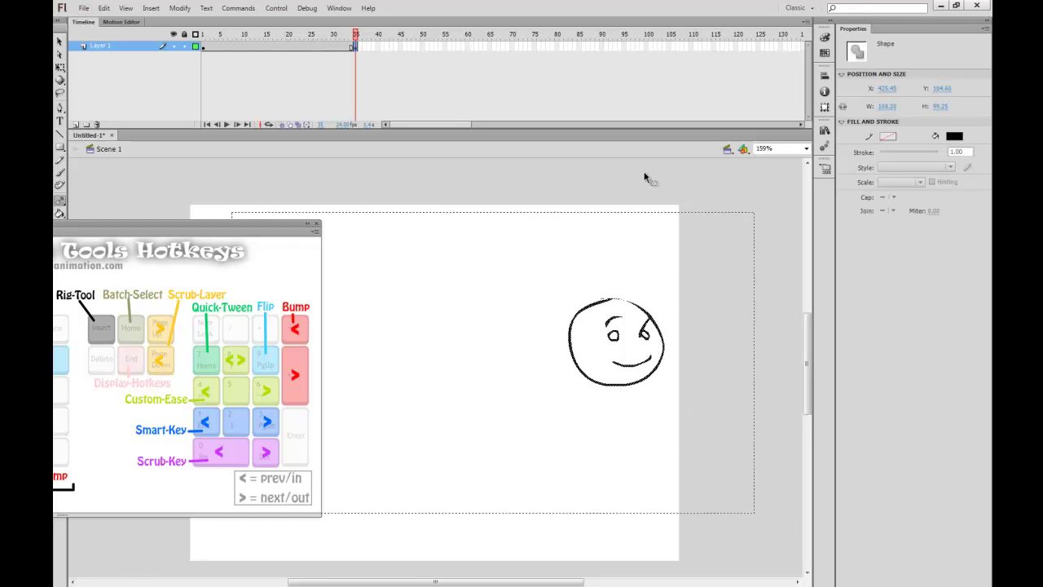
key(F8)
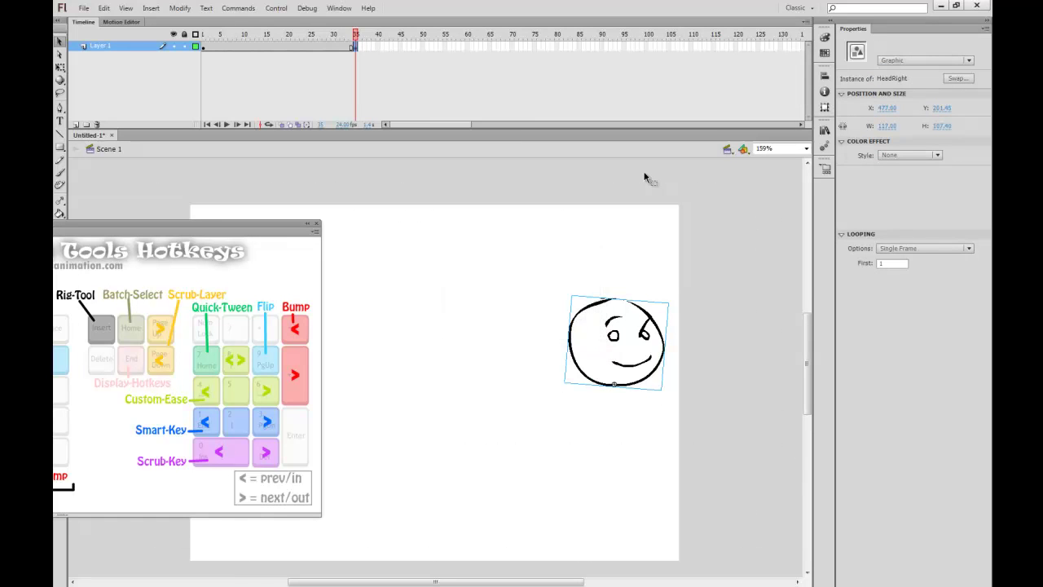
Apply a Quick-Tween with value 75 from frame 24 between the two head keyframes and play the animation
mouse_move(356, 39)
mouse_down()
mouse_move(219, 45)
mouse_move(357, 42)
mouse_move(341, 41)
mouse_up()
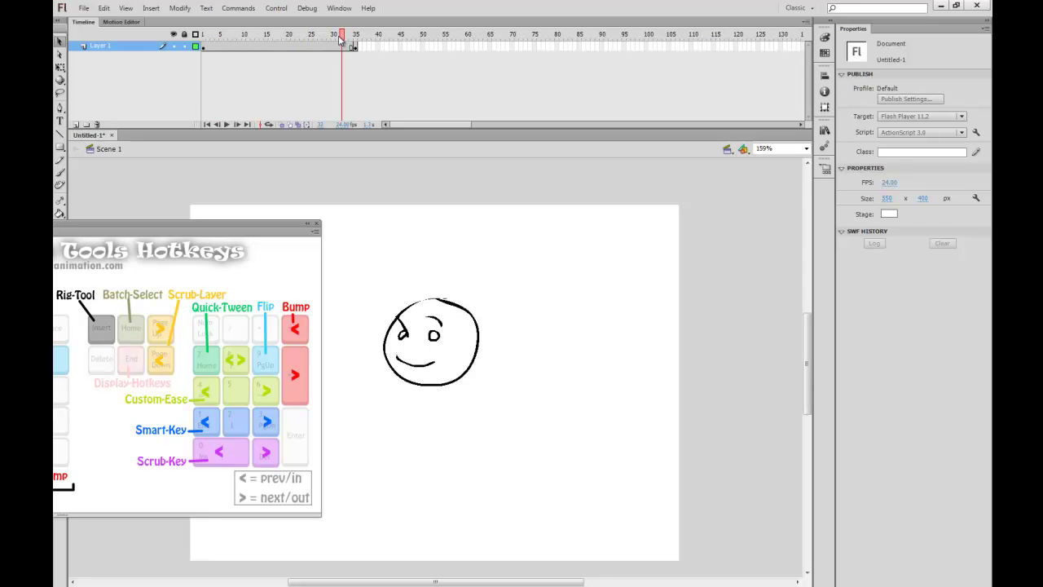
click(308, 45)
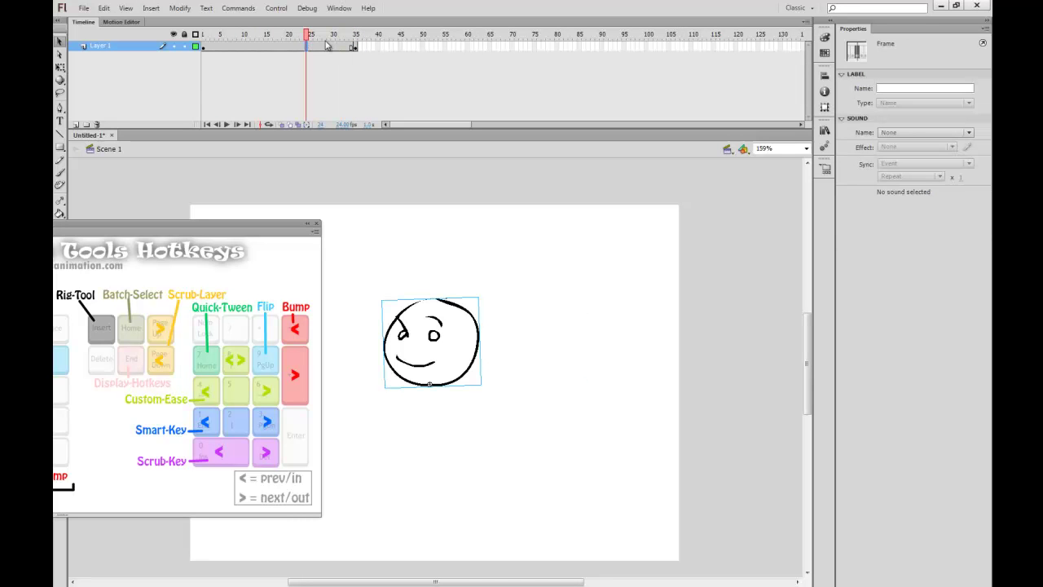
key(KP_7)
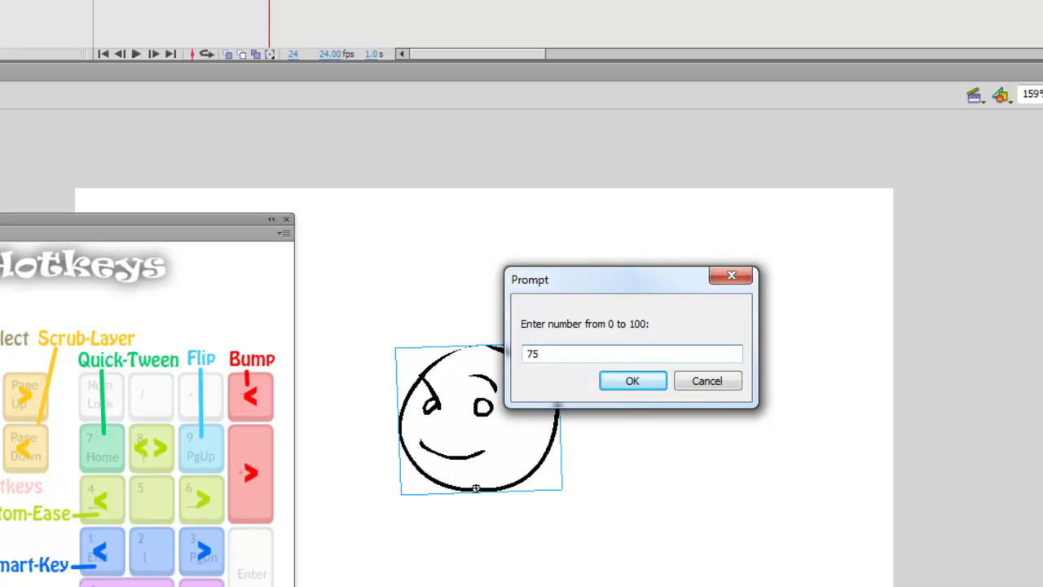
double_click(526, 357)
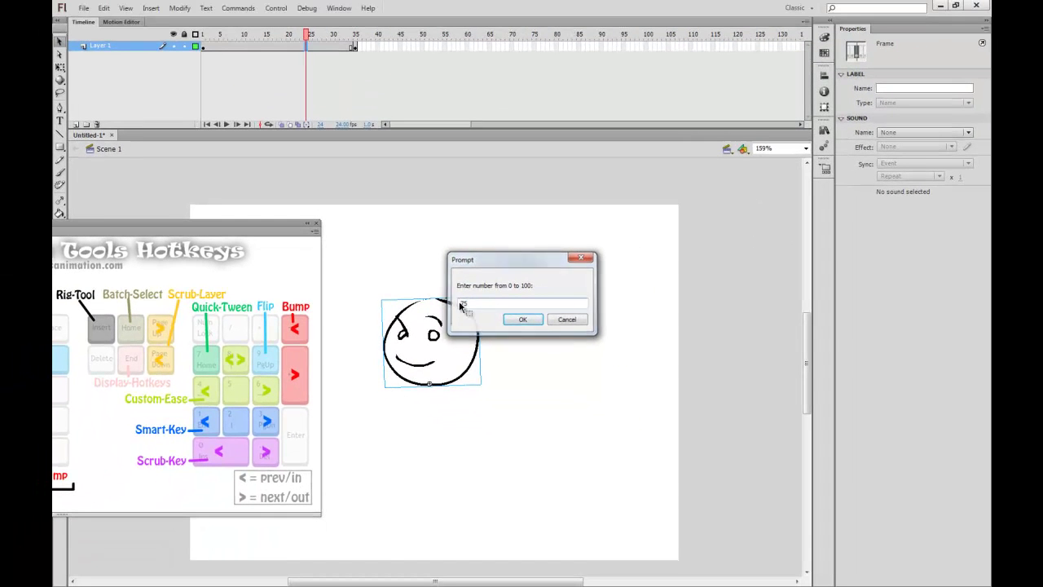
key(Return)
key(Return)
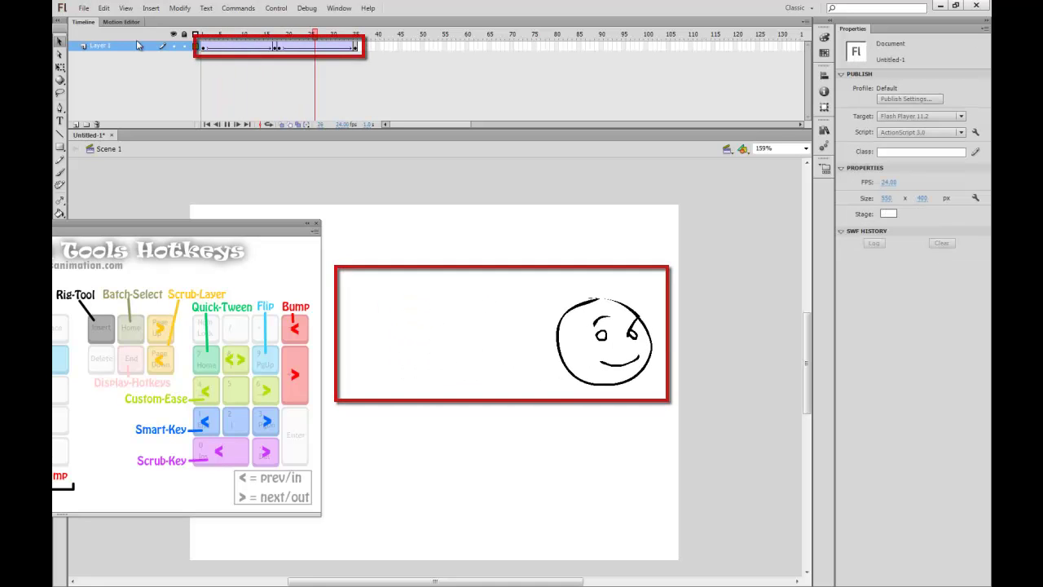
Examine the Quick-Tween's middle keyframes around frame 17, where the heads swap, and replay the animation
click(278, 34)
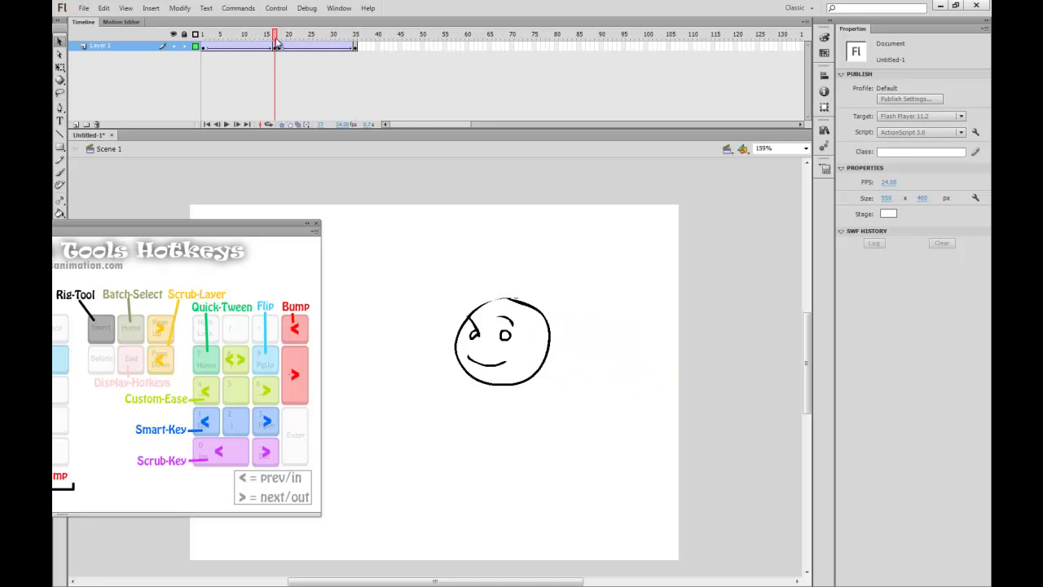
click(277, 45)
drag(517, 352, 542, 441)
click(279, 47)
drag(286, 36, 163, 38)
key(Return)
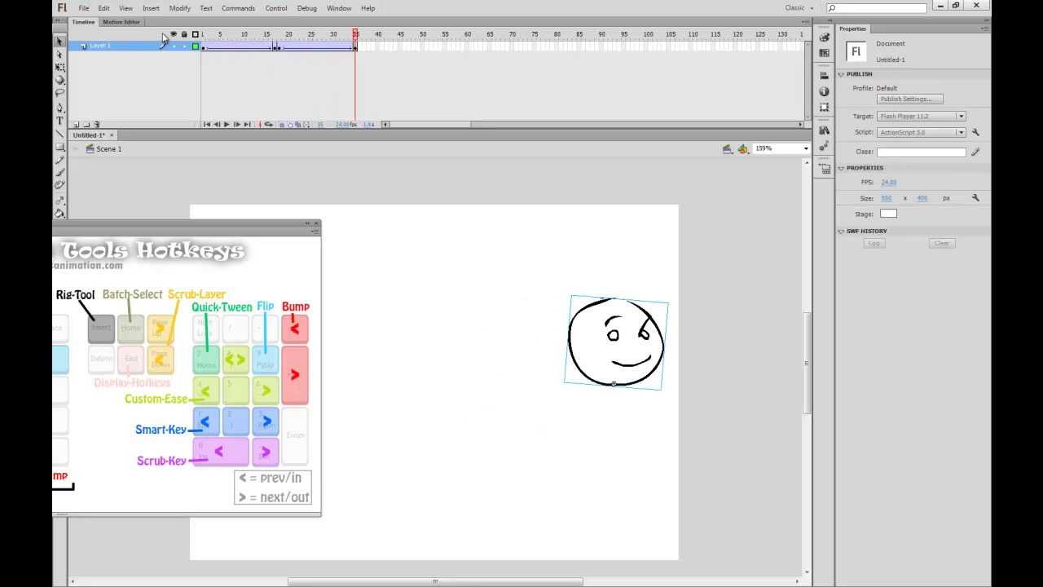
Clear all keyframes after frame 1 through frame 35 on Layer 1
click(357, 47)
key(shift+F6)
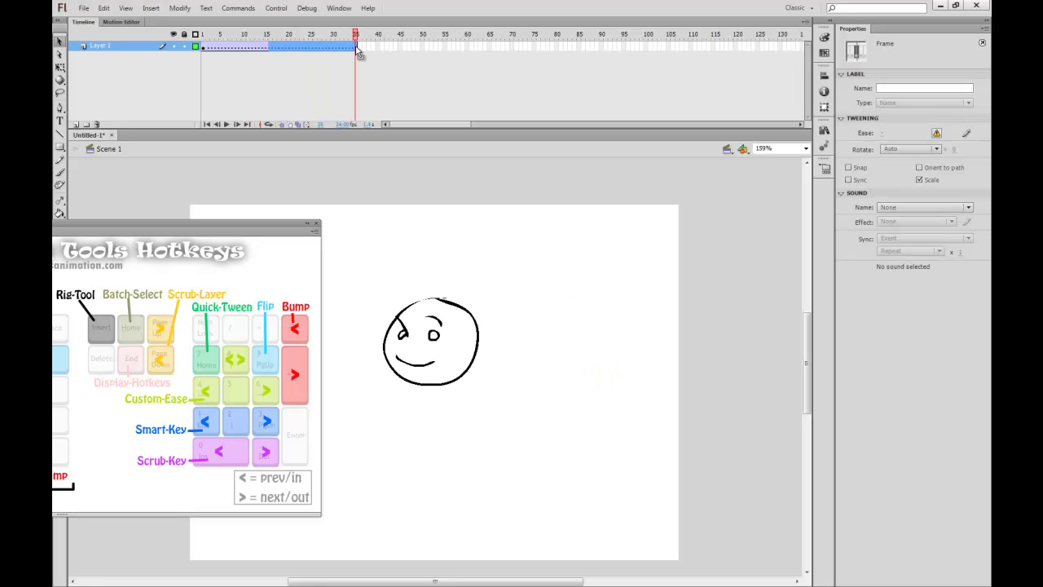
click(204, 47)
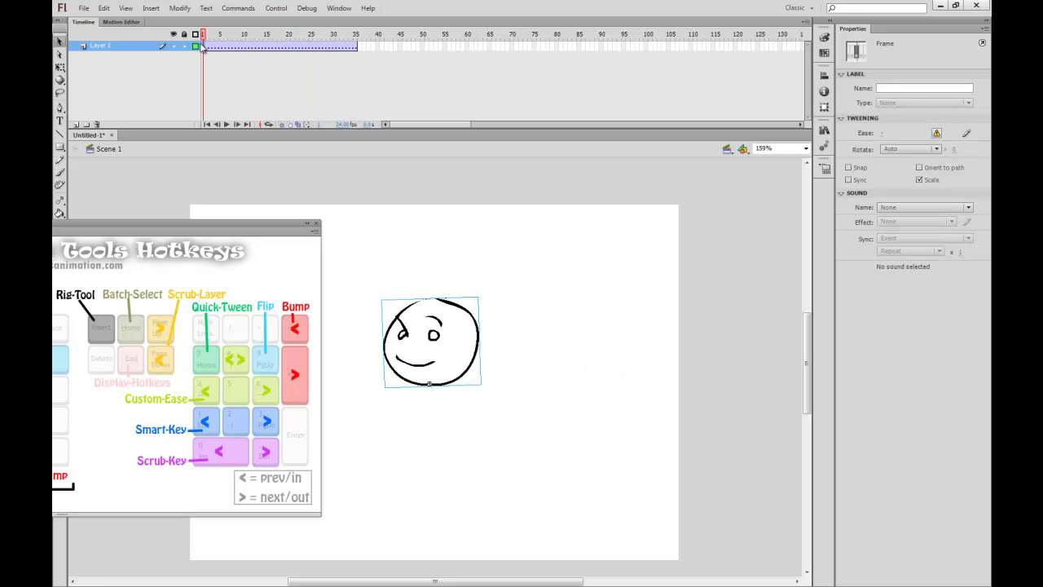
Set a keyframe on frame 35, move HeadLeft there to about X 445, Y 207, and mirror it with Flip
shift+click(355, 46)
drag(465, 314, 621, 308)
key(Page_Up)
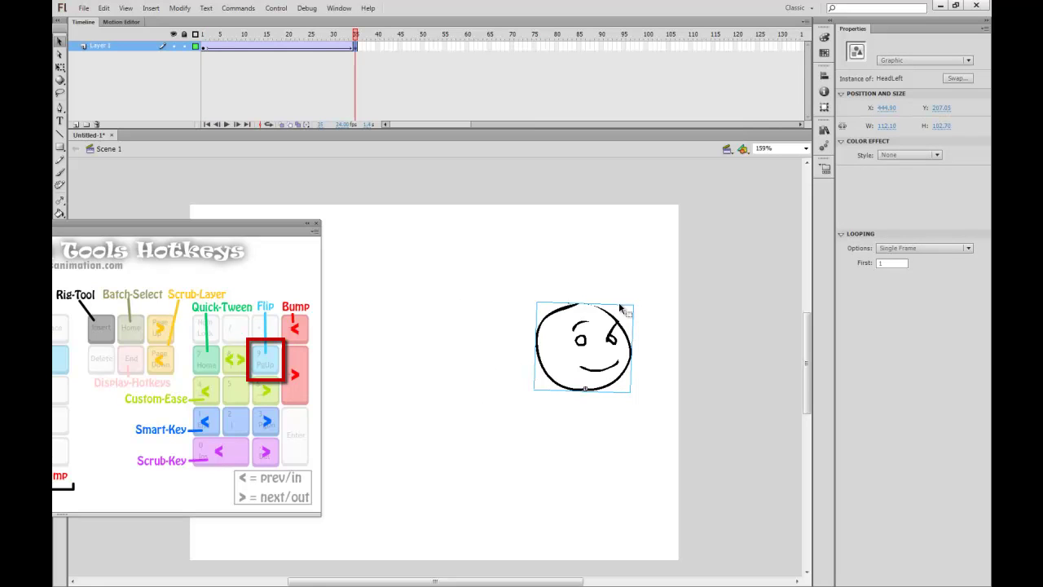
Replace the span's existing tween with a Quick-Tween of value 75, applied from frame 25, and play it from the start
right_click(332, 46)
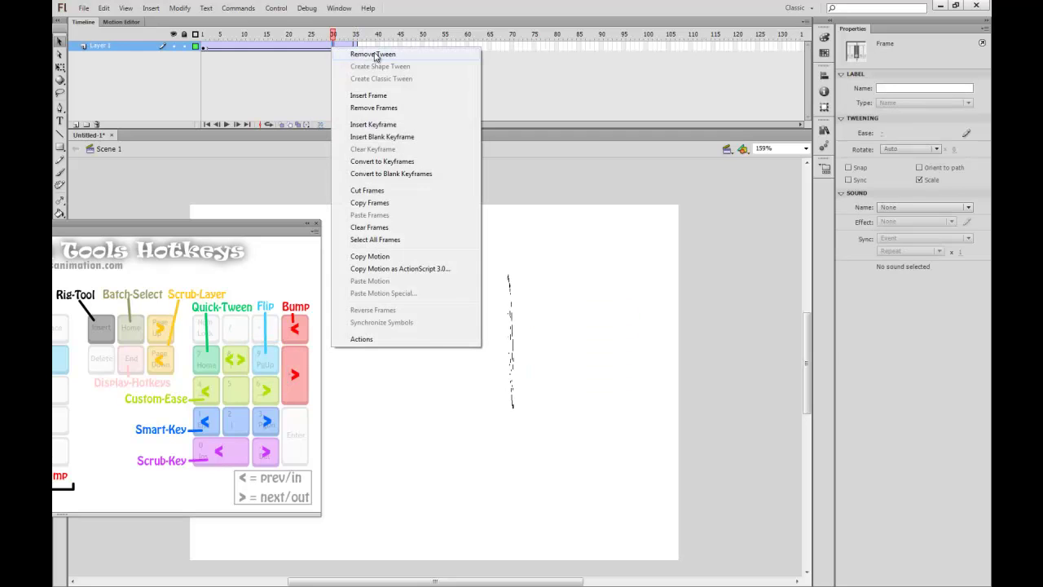
click(375, 55)
drag(334, 35, 312, 39)
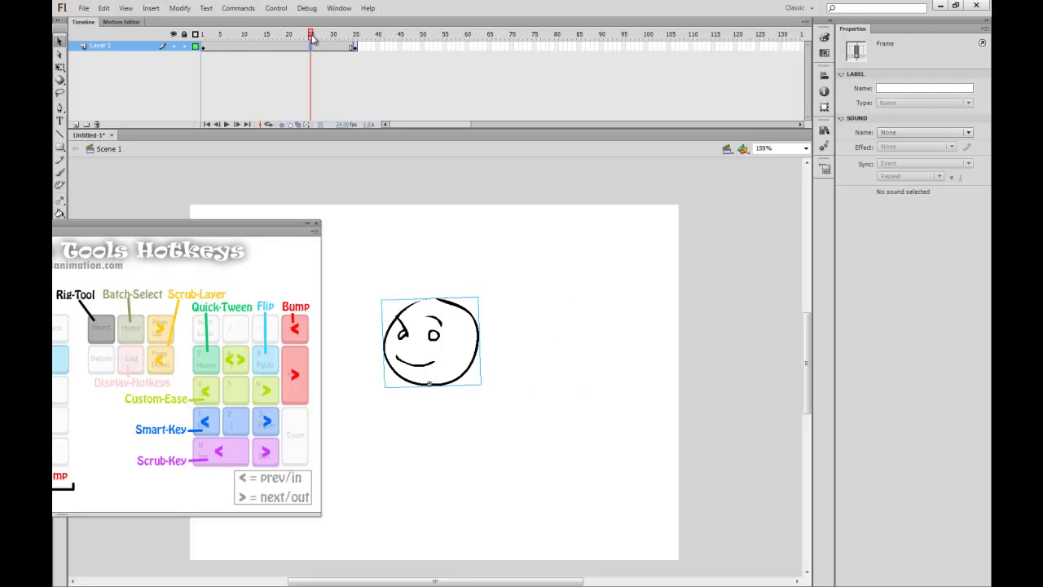
key(KP_Home)
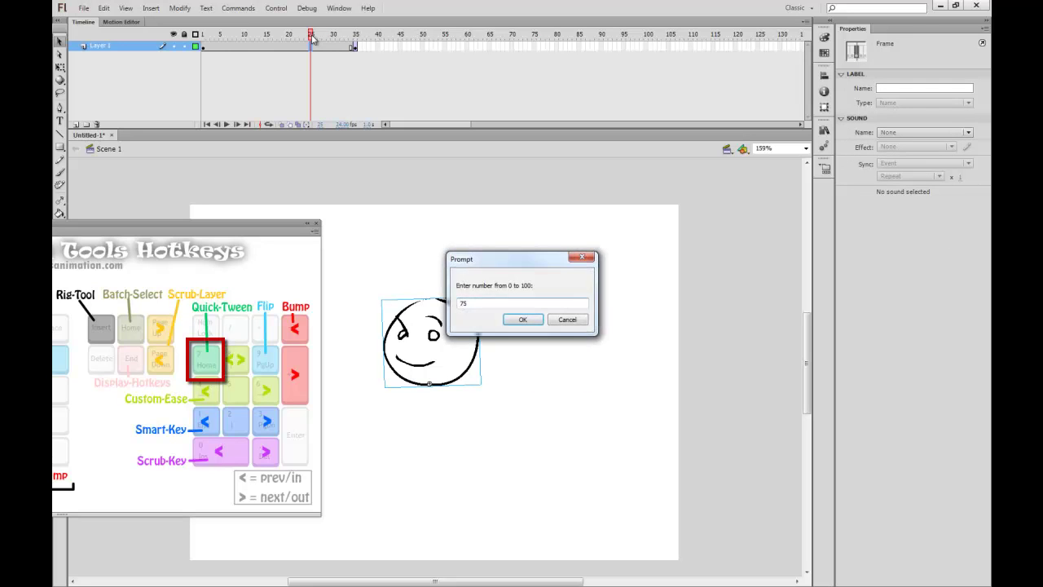
key(Return)
drag(312, 39, 163, 65)
key(Return)
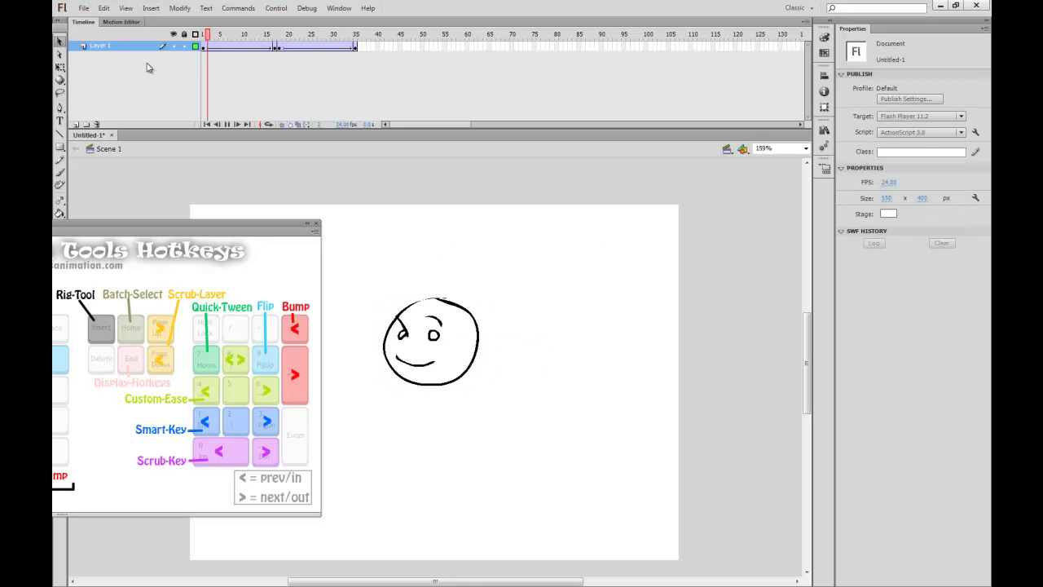
Clear the keyframes through frame 35 and remove the remaining tween from Layer 1
drag(248, 47, 356, 46)
key(shift+F6)
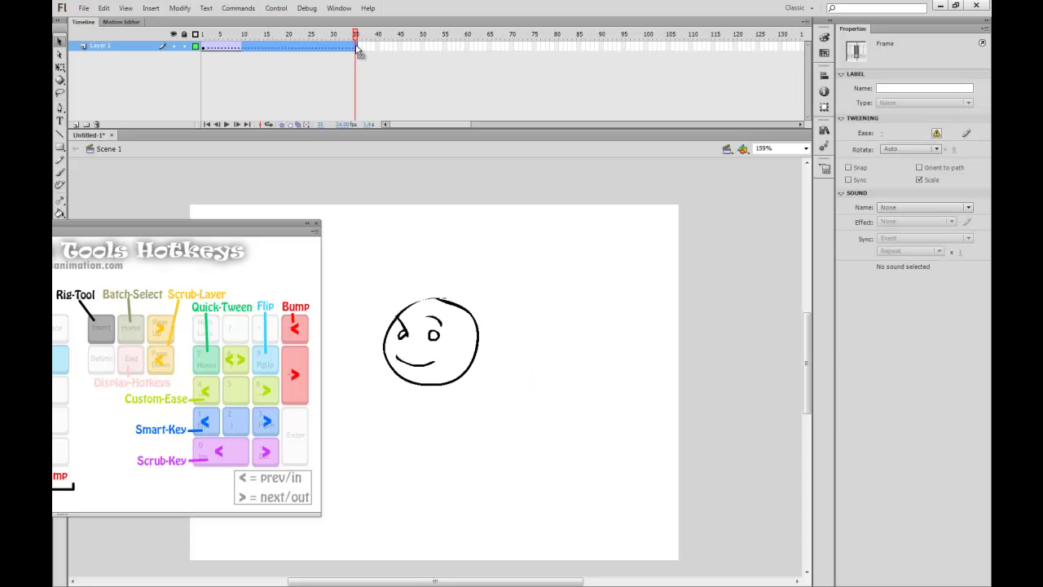
click(478, 349)
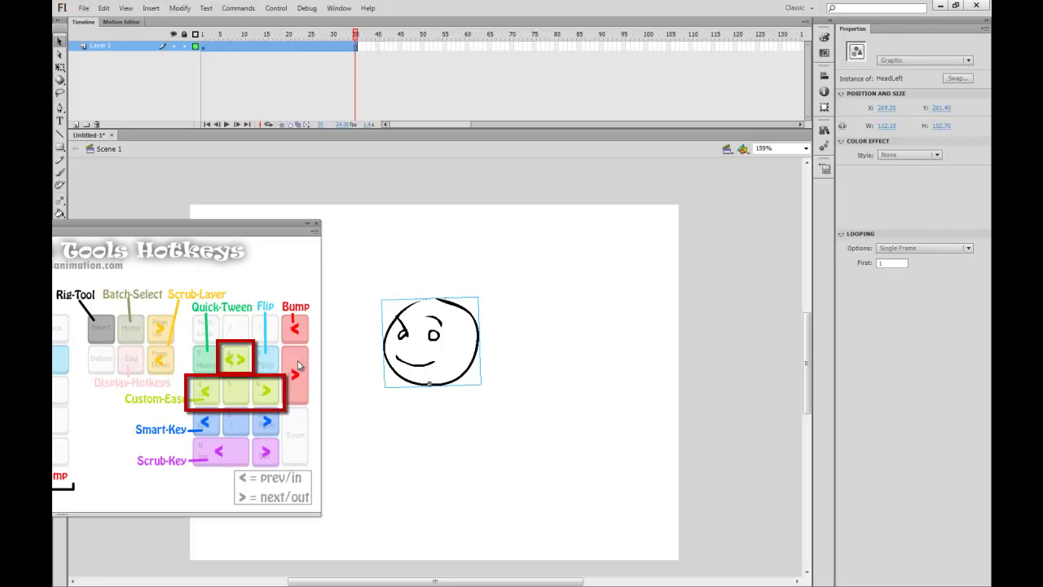
click(415, 178)
Set a keyframe on frame 35 and move the unflipped head toward the upper right of the stage
click(354, 46)
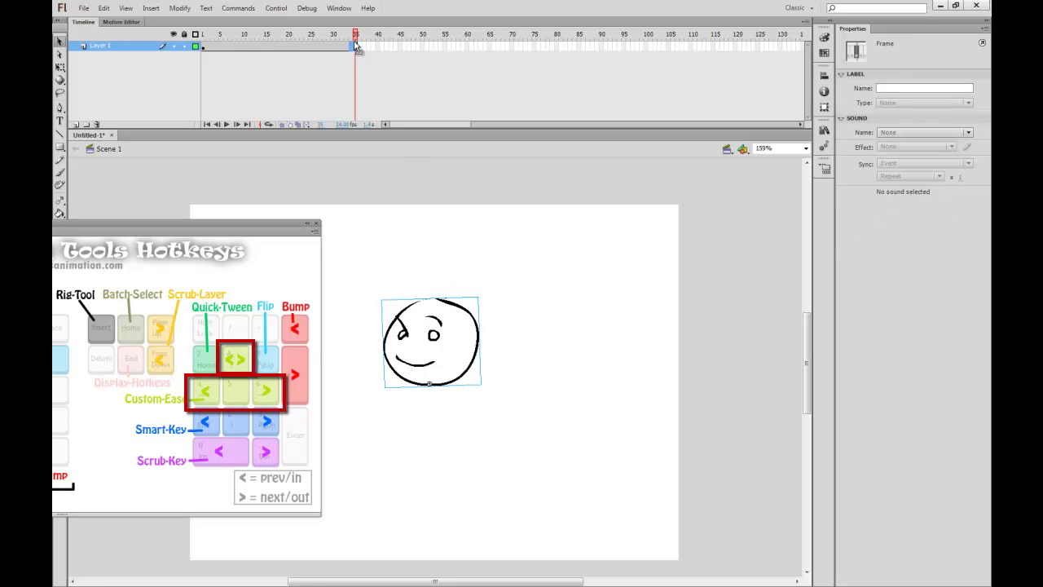
click(357, 64)
click(357, 46)
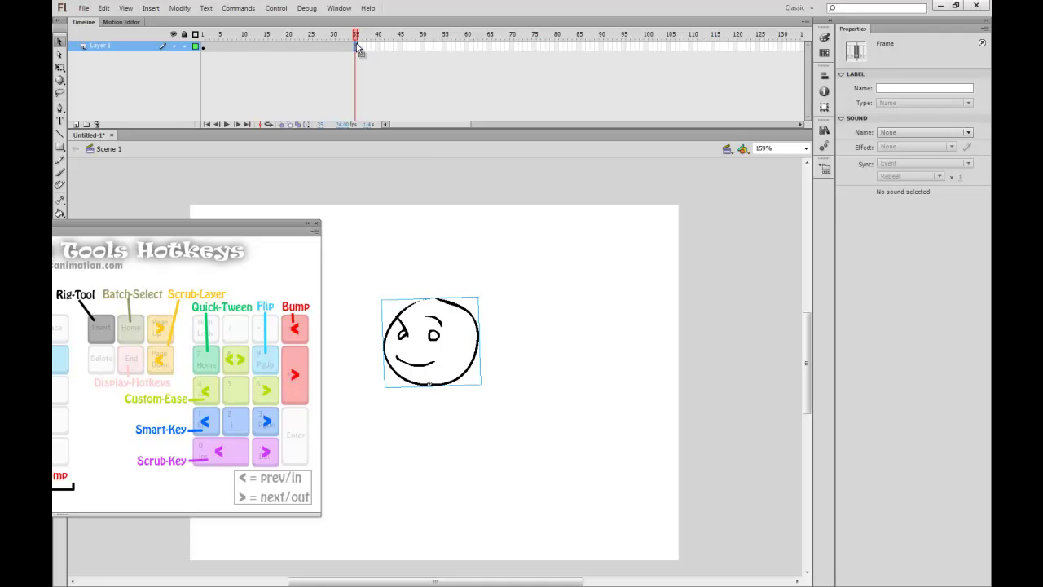
drag(478, 366, 655, 299)
Select frame 18 between the two keyframes, apply an in-and-out Custom-Ease of 75, and play the animation
drag(358, 35, 217, 37)
click(292, 48)
click(275, 45)
click(289, 47)
click(356, 48)
click(289, 49)
click(282, 47)
key(KP_8)
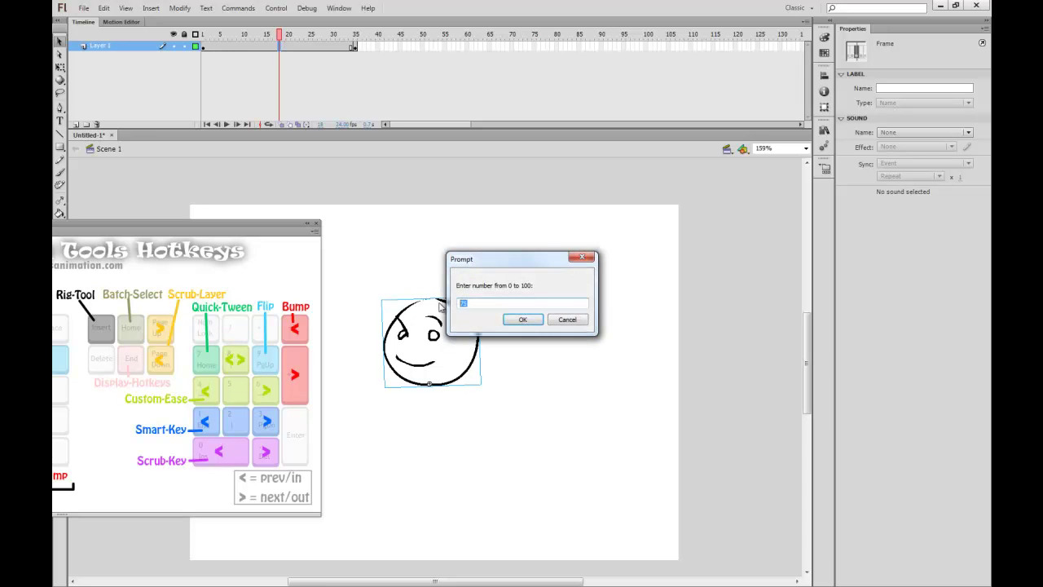
click(524, 320)
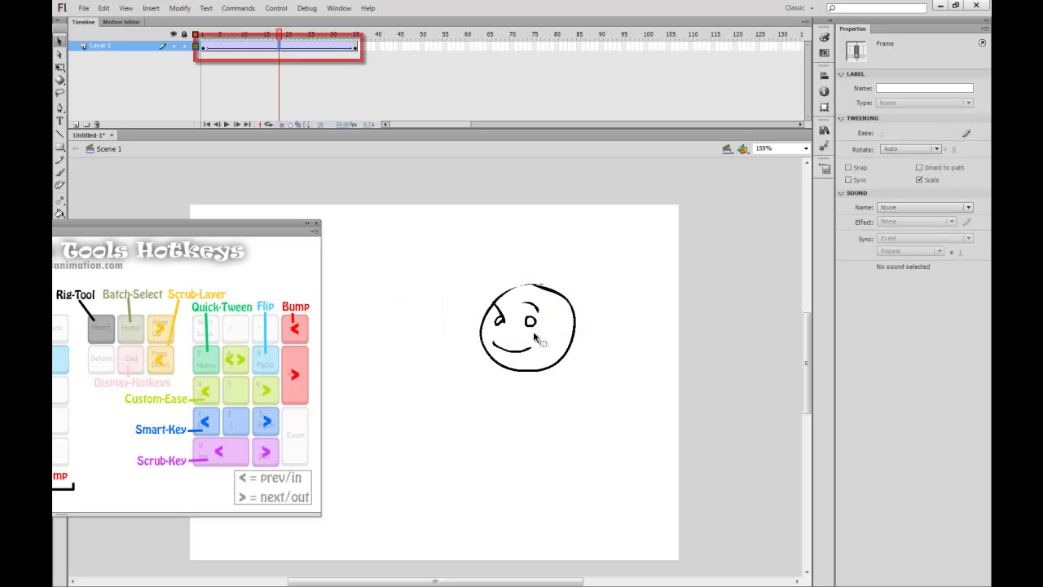
key(Return)
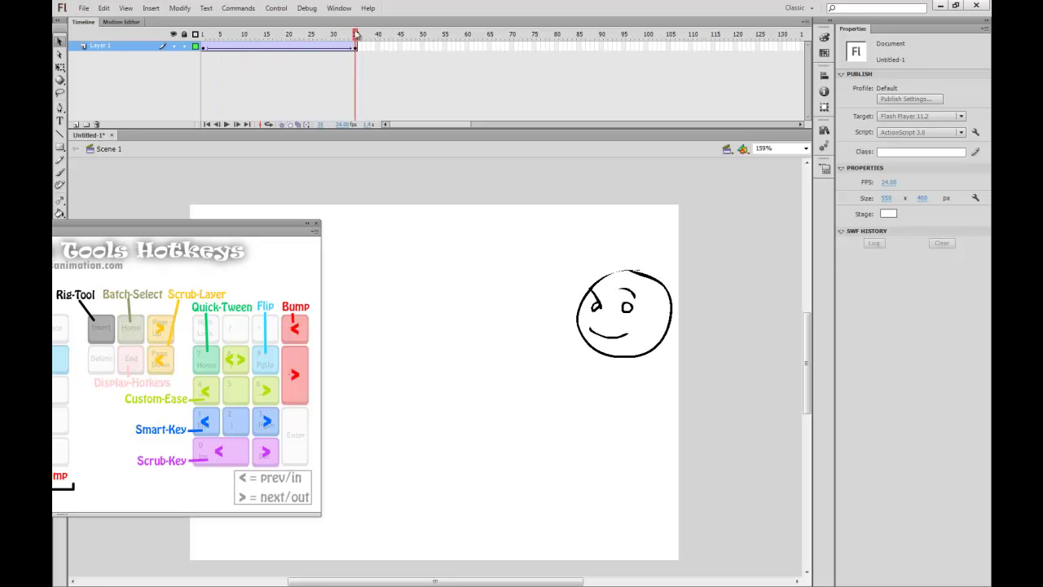
Apply an ease-in Custom-Ease of 50 to the tween at frame 19, and play the animation from frame 1
click(286, 35)
click(287, 47)
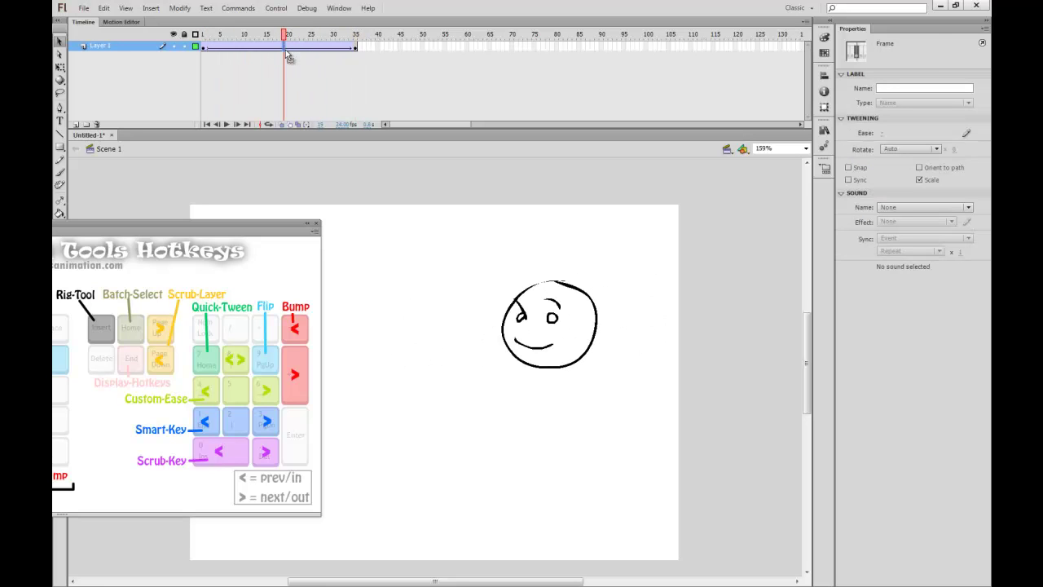
key(KP_4)
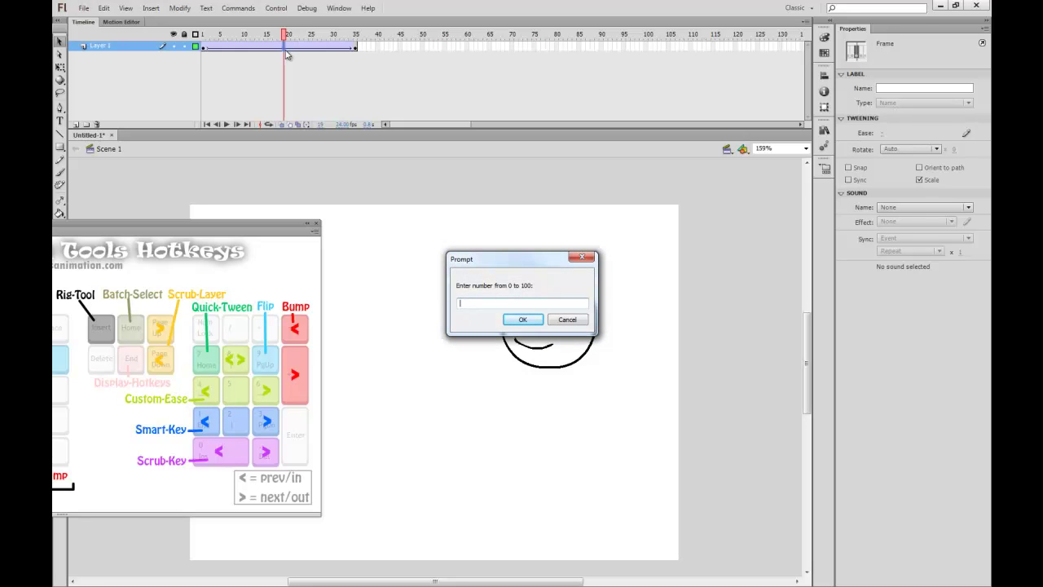
text(50)
key(Return)
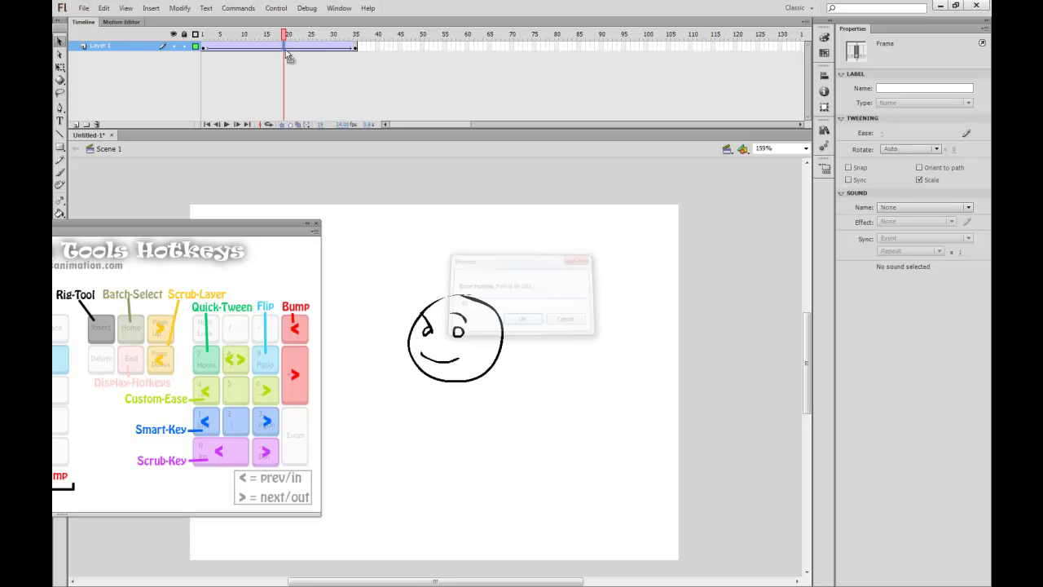
drag(285, 35, 174, 50)
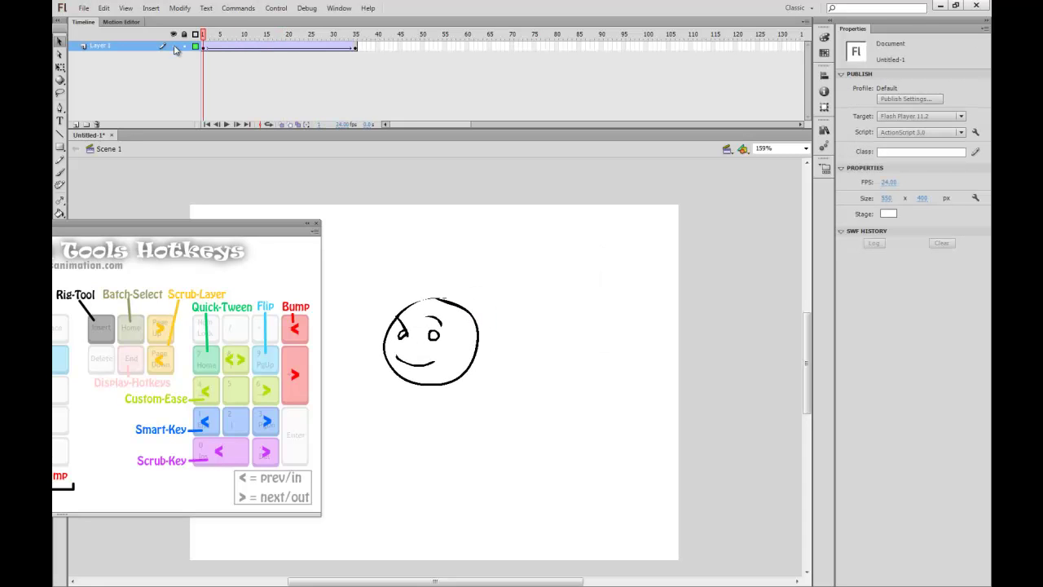
key(Return)
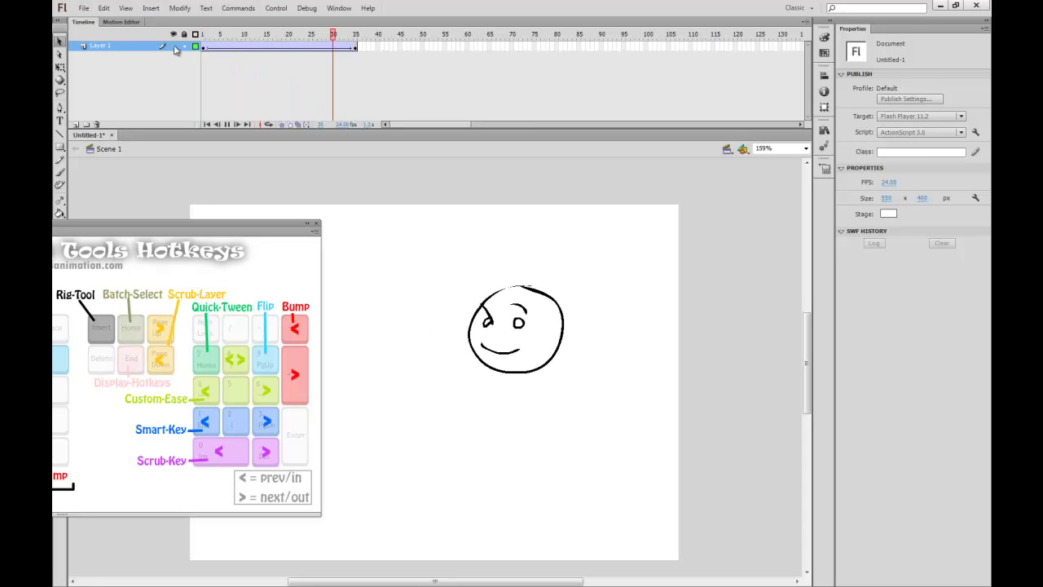
Examine the easing curve of the tween that starts on frame 1, and close it without making changes
click(284, 40)
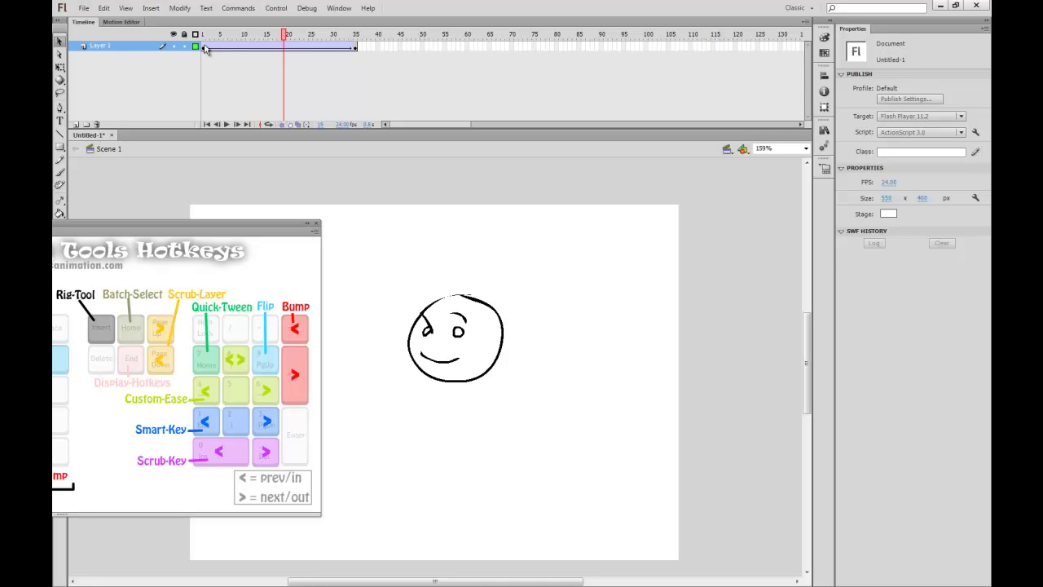
click(206, 47)
click(967, 133)
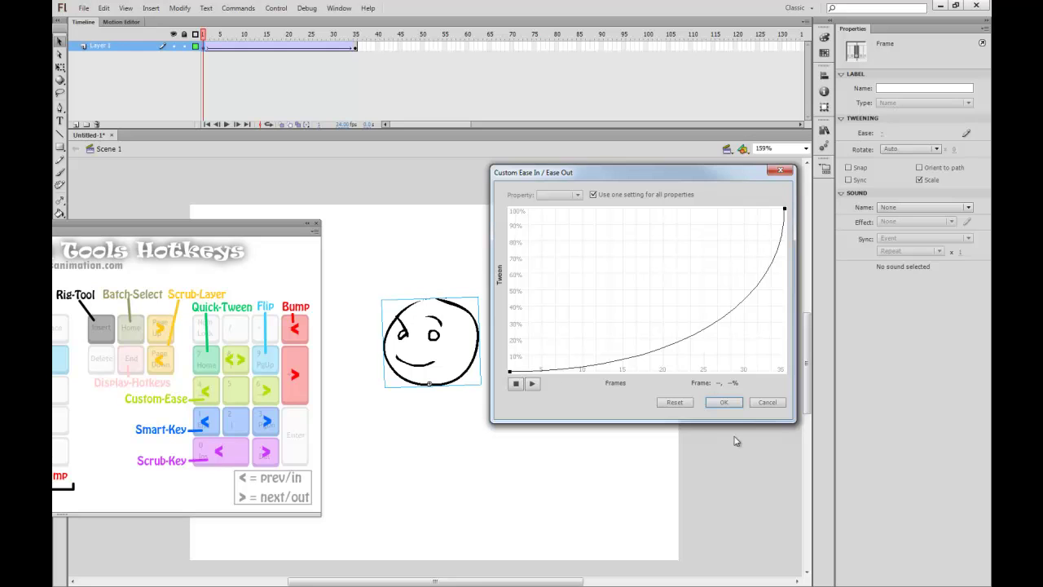
click(768, 402)
Remove the tween from the span, apply an in-and-out Custom-Ease at frame 28, and play the animation
click(318, 48)
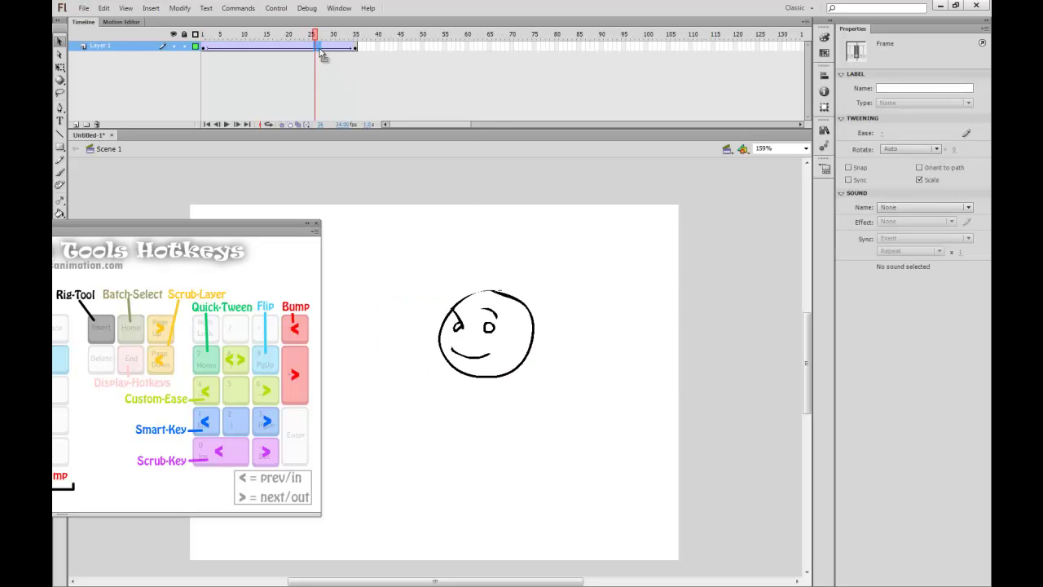
right_click(318, 47)
click(384, 54)
click(324, 44)
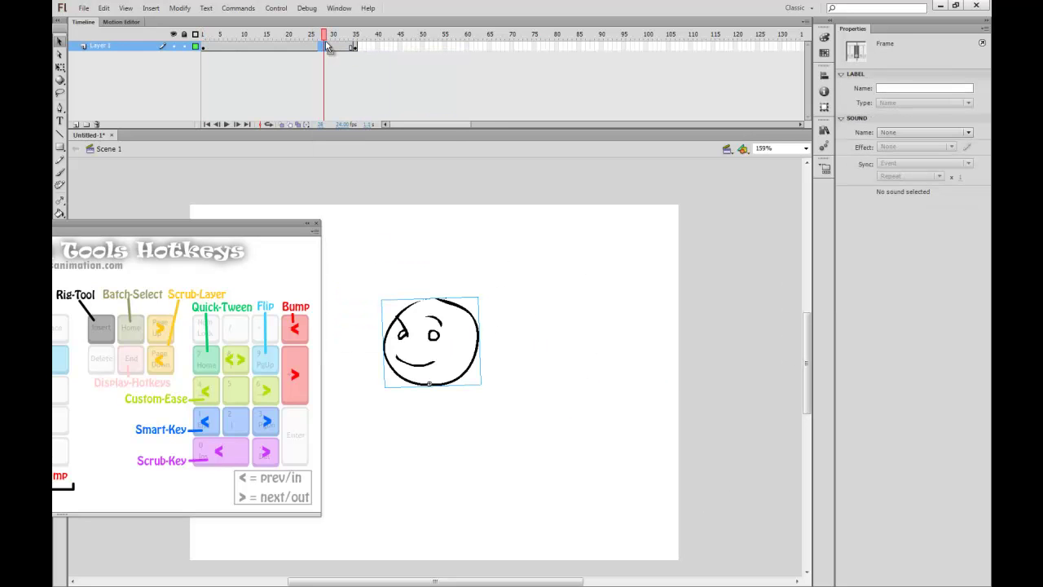
key(KP_8)
key(Return)
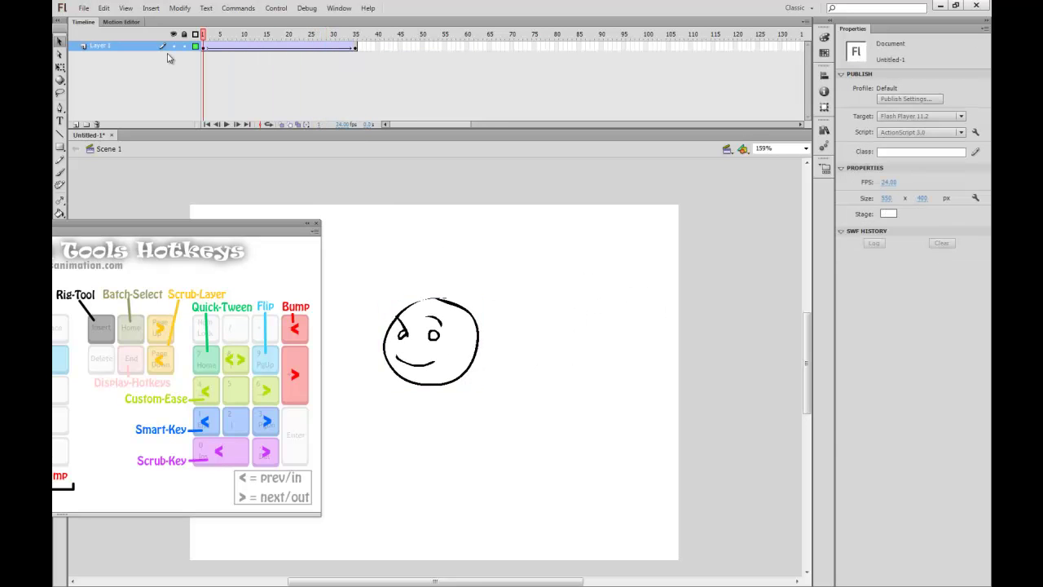
key(Return)
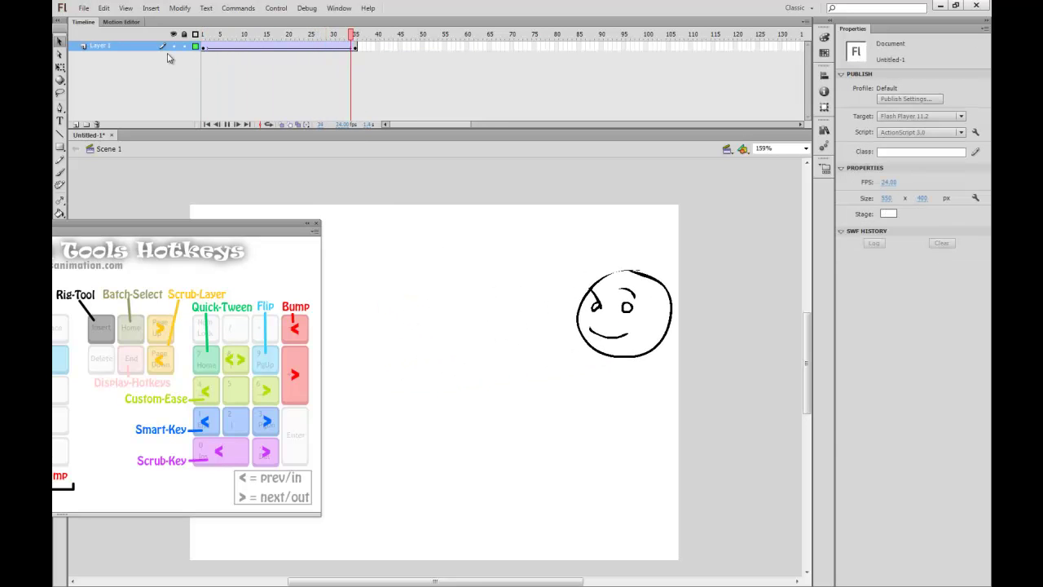
key(KP_1)
drag(354, 48, 285, 49)
click(234, 435)
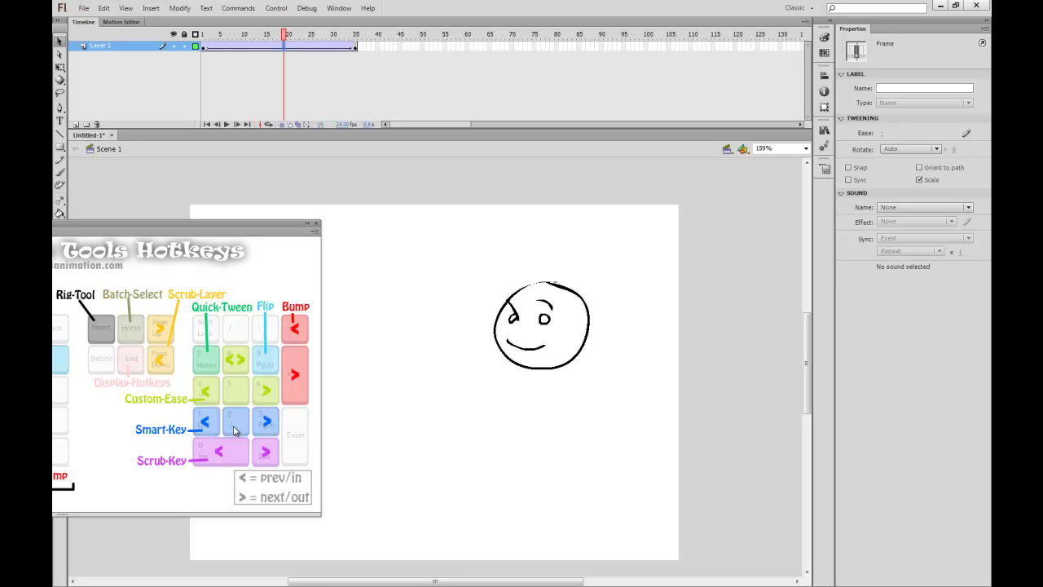
click(292, 48)
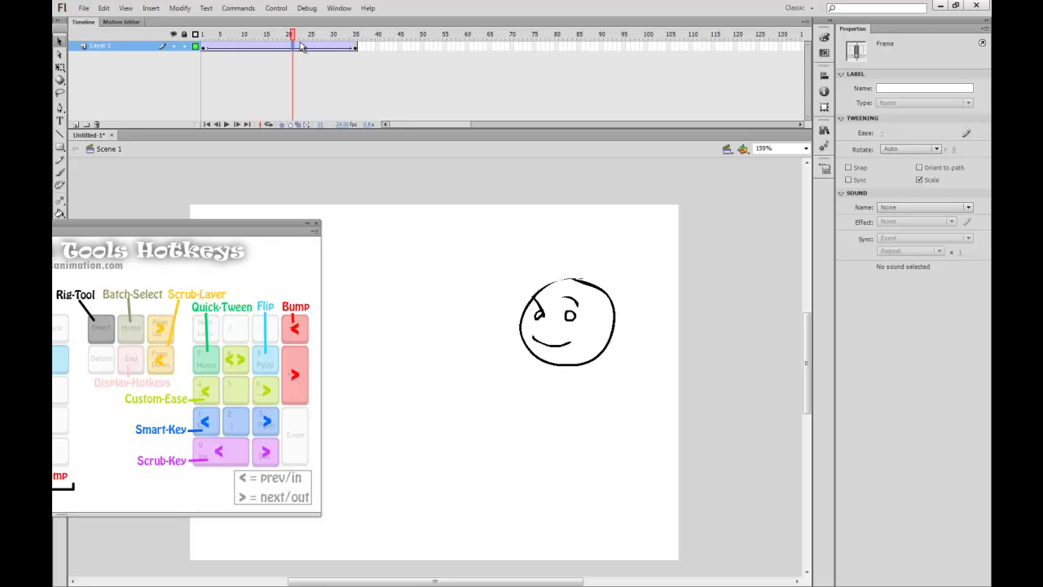
Add a new layer above Layer 1 with a copy of its tweened span, and display that copy as outlines
click(75, 125)
drag(204, 55, 338, 46)
click(195, 47)
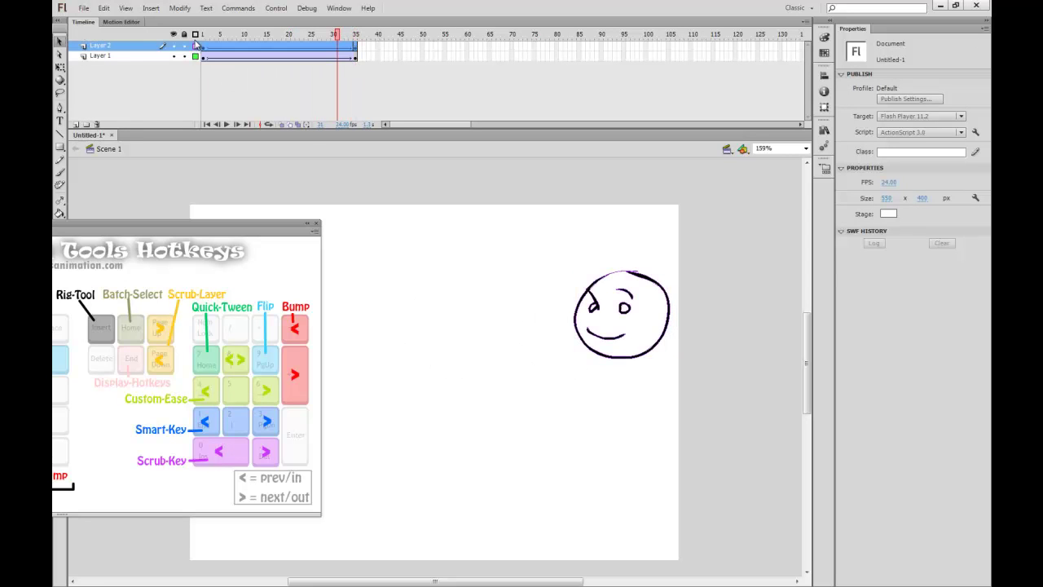
mouse_move(307, 35)
mouse_down()
mouse_move(209, 37)
mouse_move(296, 40)
mouse_up()
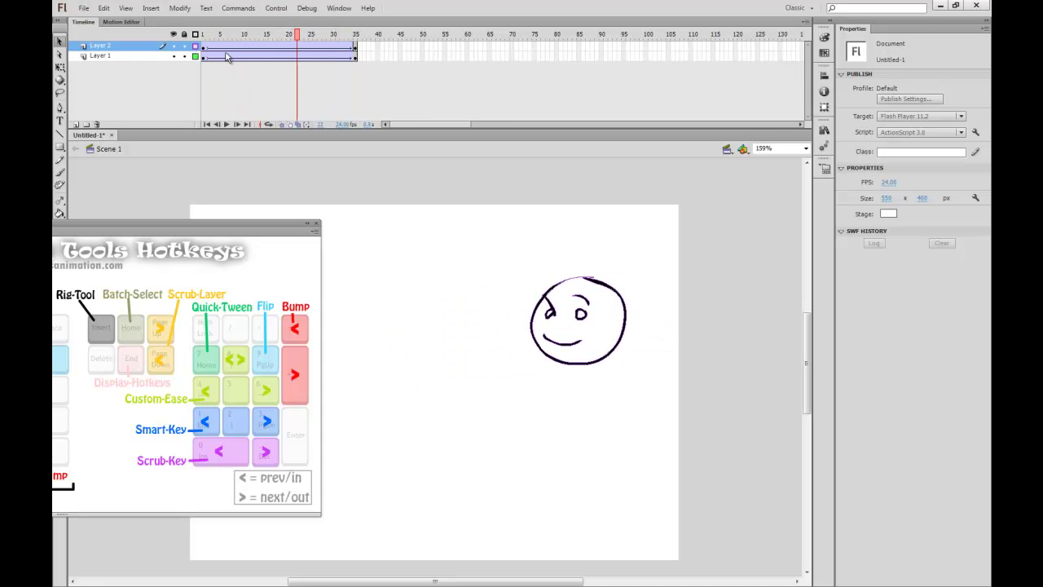
Compare the head on Layer 1 with the outlined copy on Layer 2 at close range, toggling Layer 1's visibility
key(ctrl+equal)
key(ctrl+equal)
key(ctrl+equal)
drag(702, 331, 498, 424)
drag(743, 245, 554, 456)
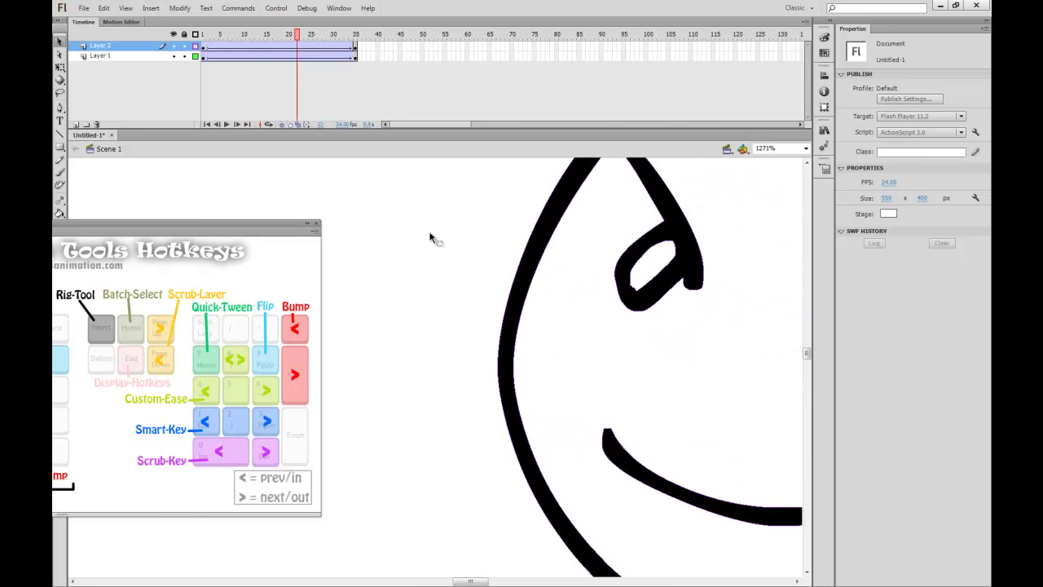
click(173, 56)
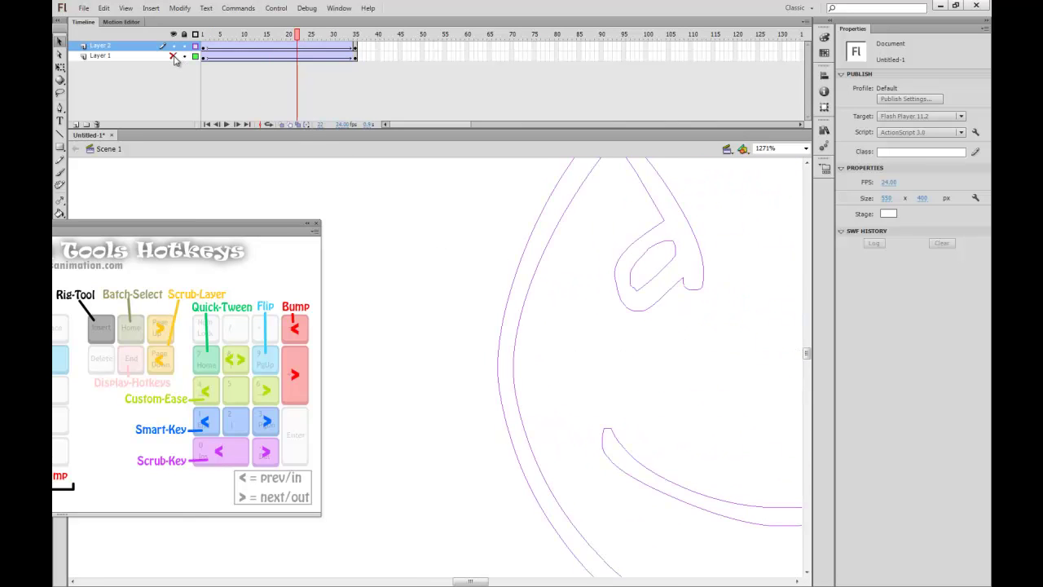
key(ctrl+minus)
key(ctrl+minus)
click(173, 56)
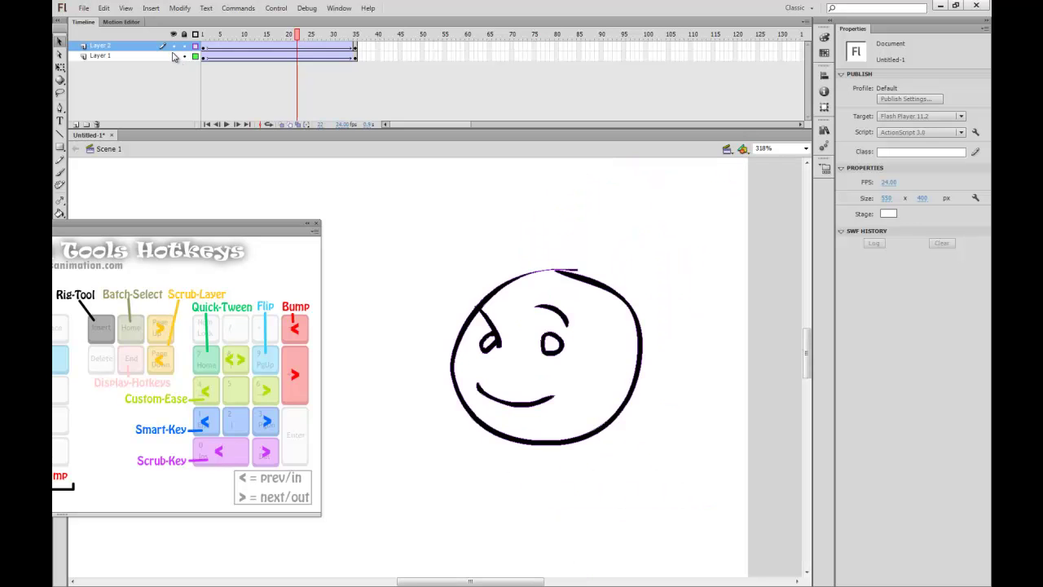
key(ctrl+minus)
key(ctrl+equal)
drag(649, 420, 512, 426)
key(ctrl+minus)
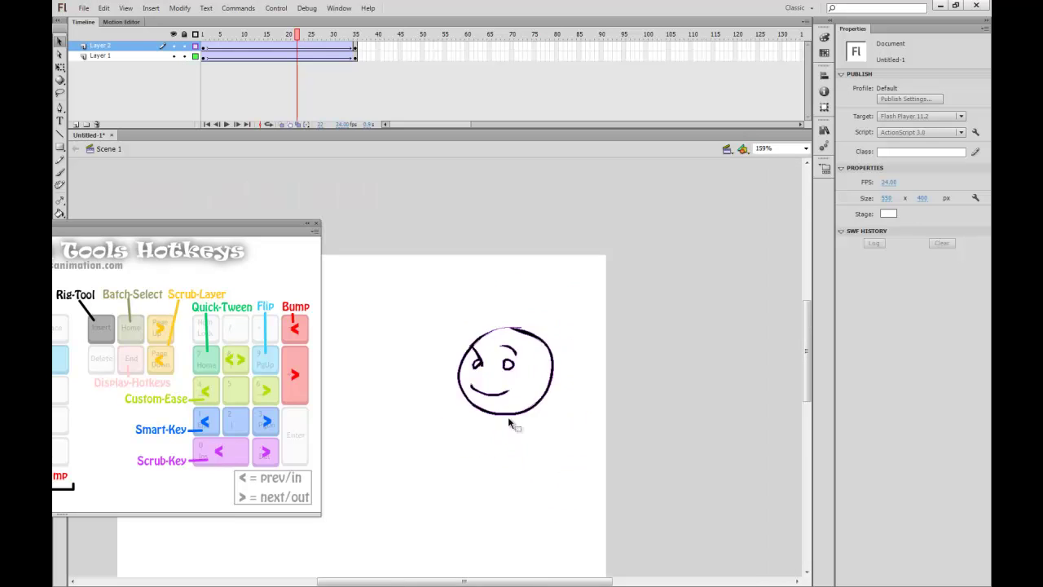
Try a Smart-Key on frame 23 of Layer 1, compare the motion with Layer 2, and clear the keyframe again
click(302, 56)
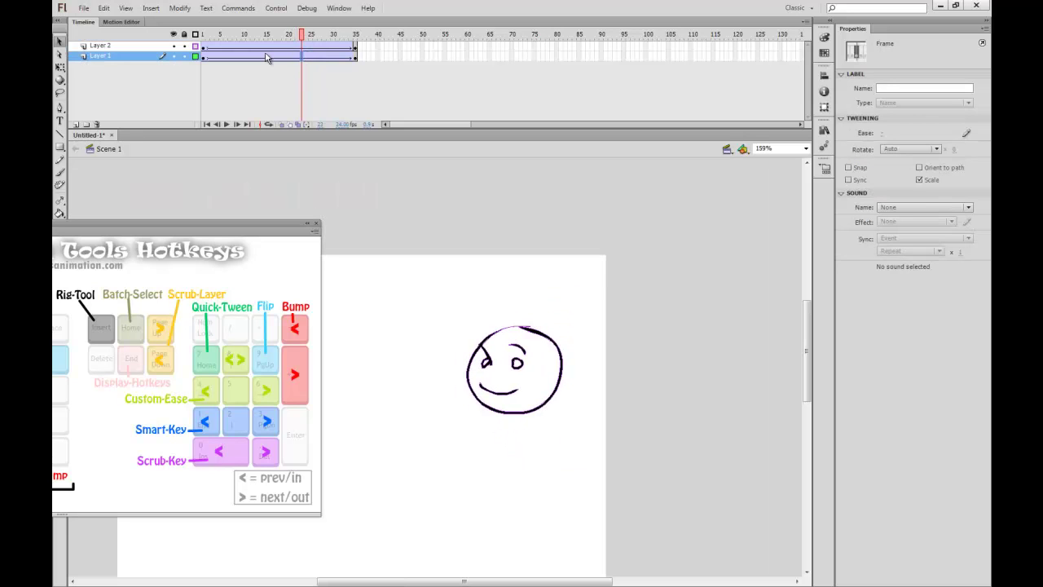
click(308, 60)
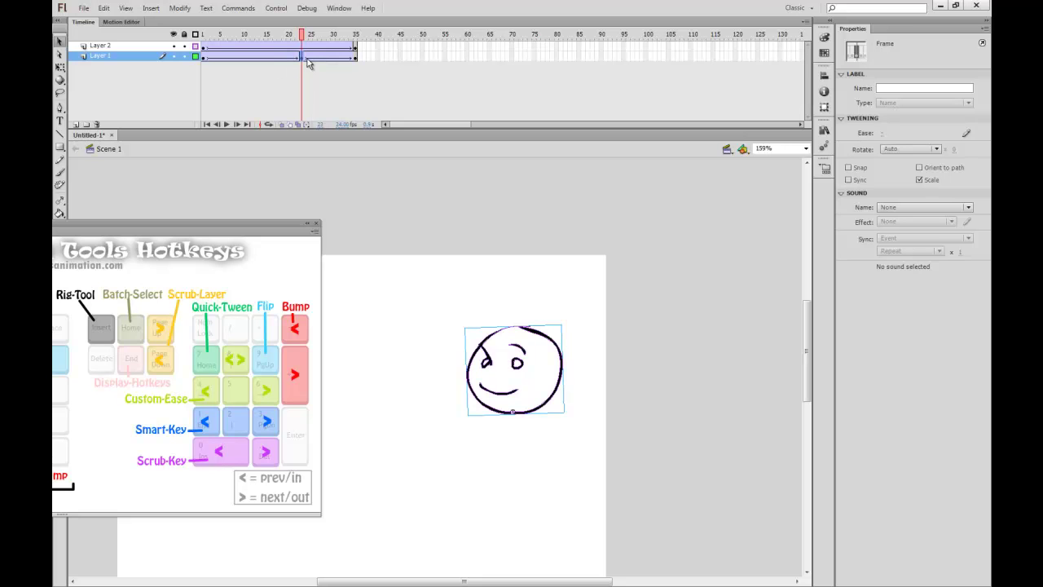
mouse_move(312, 36)
mouse_down()
mouse_move(218, 37)
mouse_move(259, 51)
mouse_move(354, 44)
mouse_move(228, 38)
mouse_move(293, 42)
mouse_up()
click(302, 58)
key(shift+F6)
mouse_move(307, 39)
mouse_down()
mouse_move(205, 37)
mouse_move(354, 41)
mouse_move(302, 41)
mouse_up()
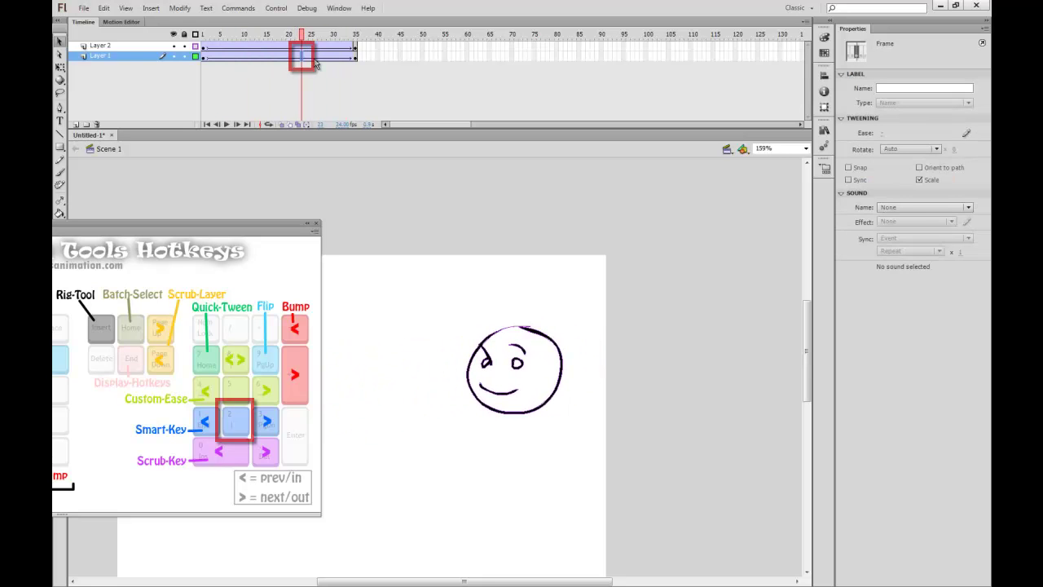
Insert a Smart-Key on frame 23 of Layer 1, and hide and lock Layer 2
key(2)
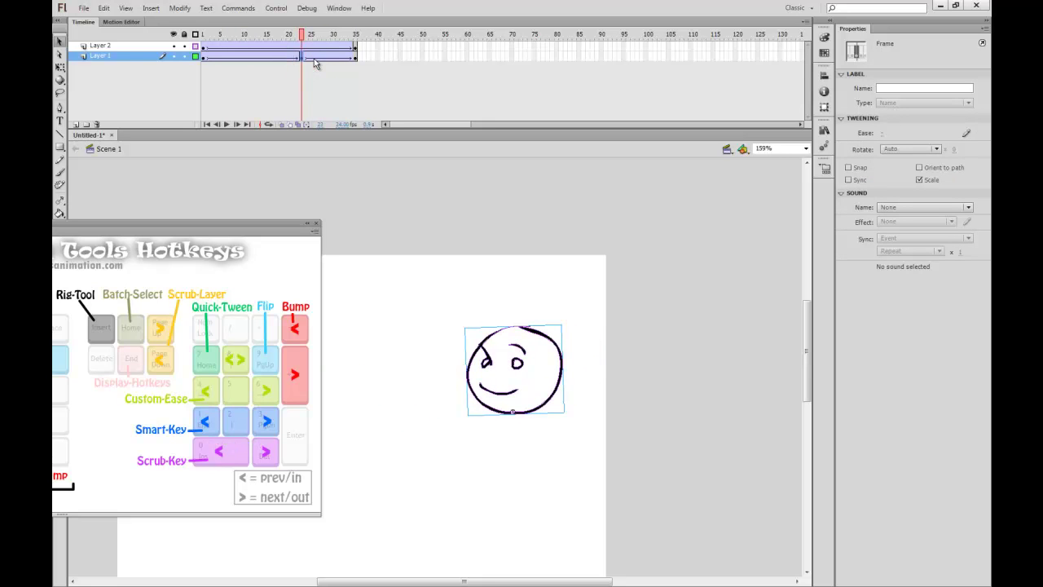
mouse_move(303, 37)
mouse_down()
mouse_move(235, 37)
mouse_move(353, 47)
mouse_move(242, 37)
mouse_move(307, 36)
mouse_up()
click(303, 57)
click(172, 46)
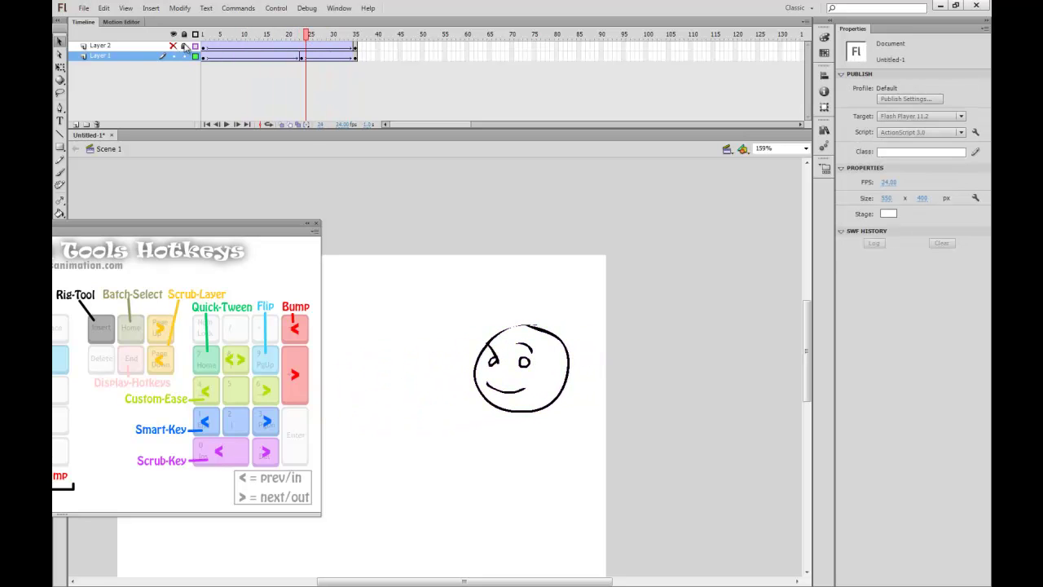
Move the head straight down on the frame 23 keyframe of Layer 1, and play the animation from the start
click(302, 57)
drag(528, 410, 527, 456)
drag(303, 35, 209, 47)
key(Return)
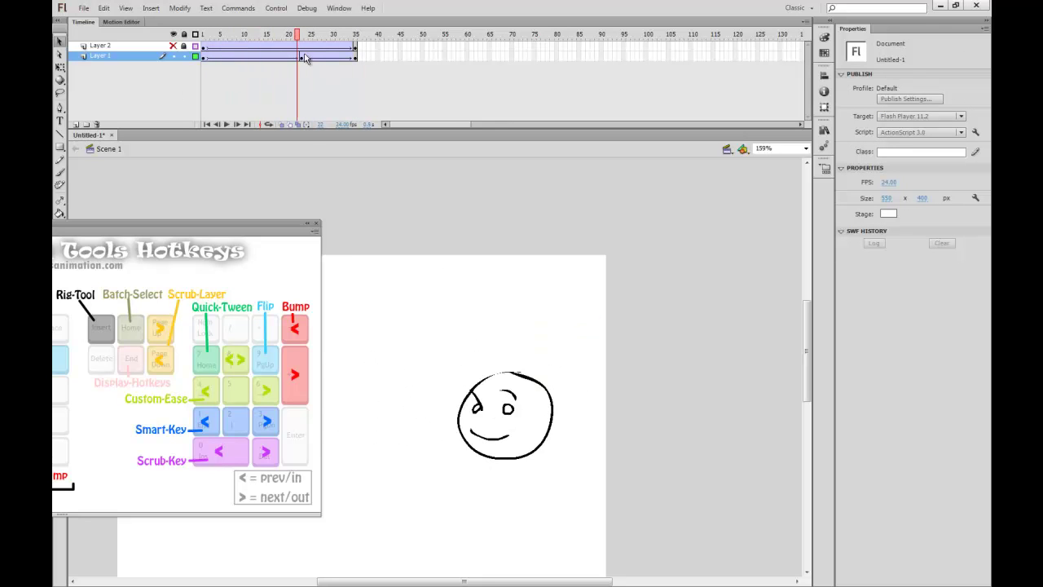
Clear the keyframe on frame 23 of Layer 1
click(303, 56)
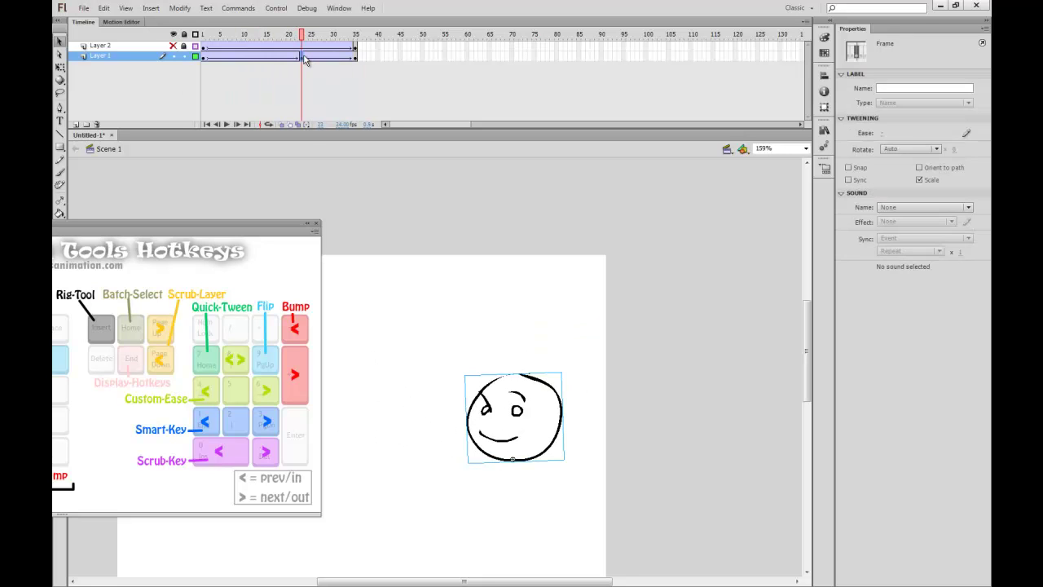
click(264, 421)
click(210, 419)
Flip the head on the frame 35 keyframe of Layer 1, and scrub back to frame 27 to check the tween
click(358, 57)
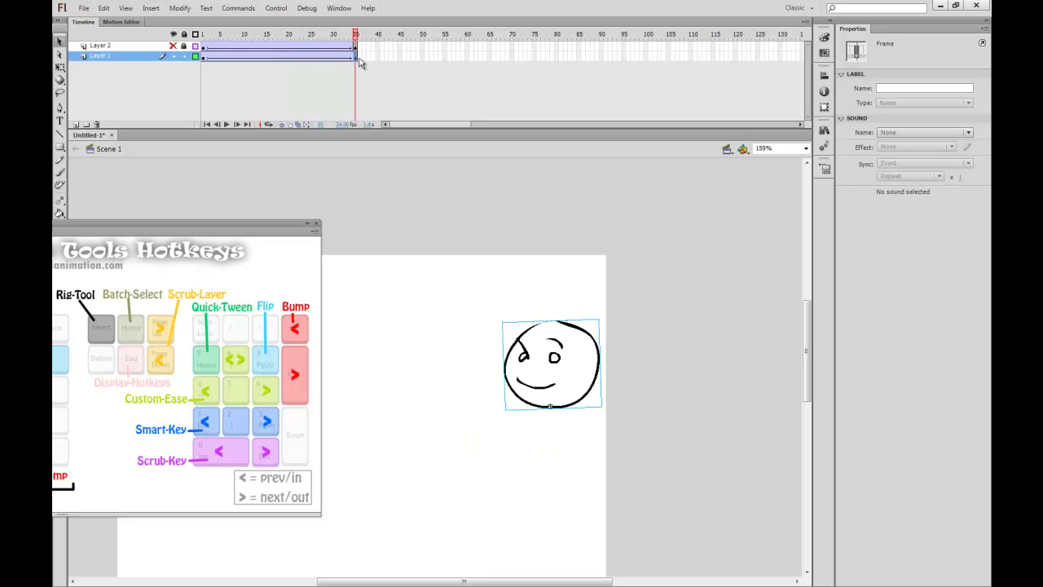
click(590, 404)
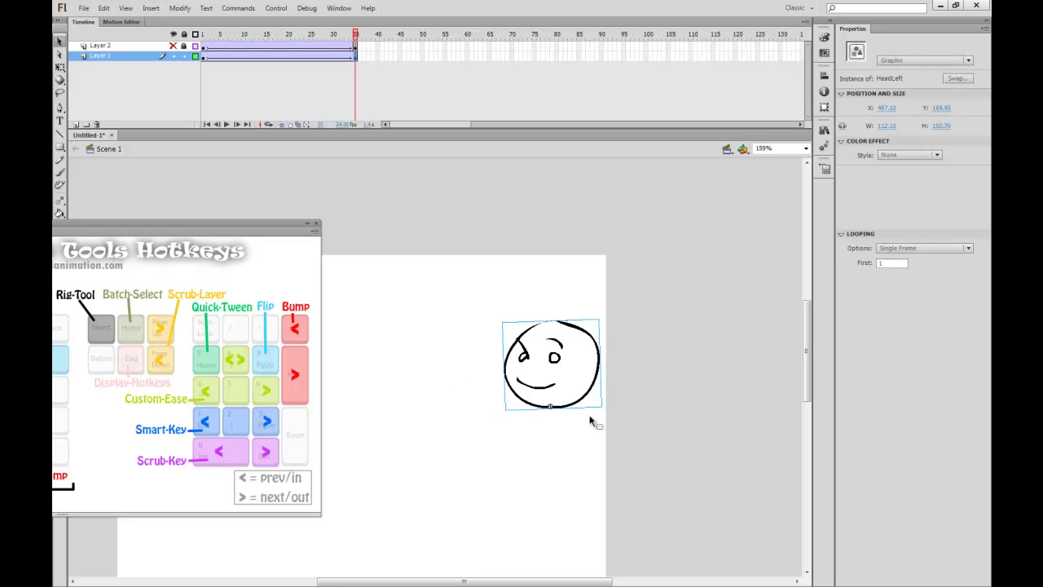
key(Page_Up)
drag(356, 35, 319, 60)
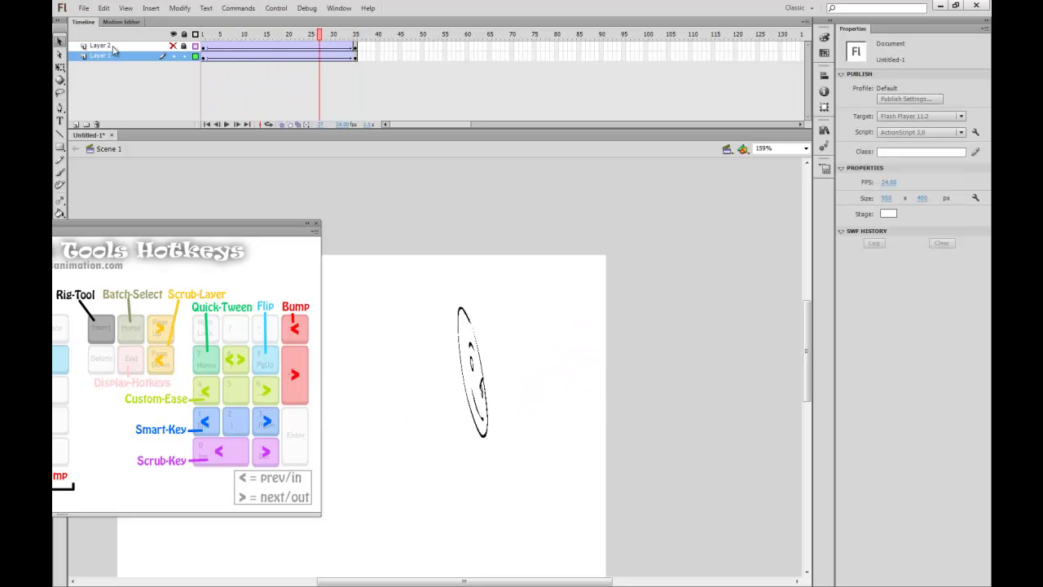
Delete Layer 2 and scrub through the remaining tween to frame 9
click(101, 47)
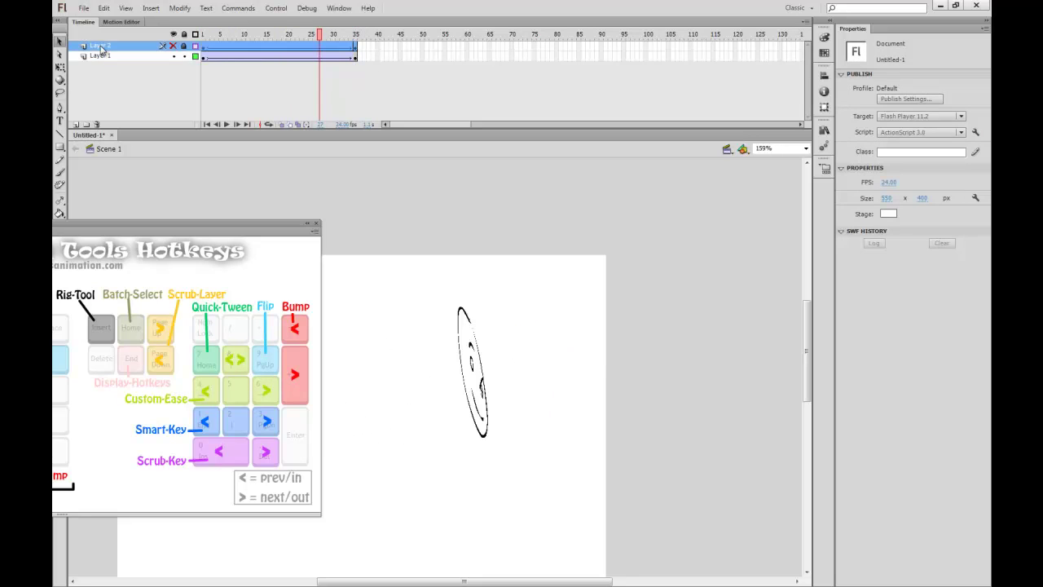
click(95, 125)
drag(335, 41, 240, 36)
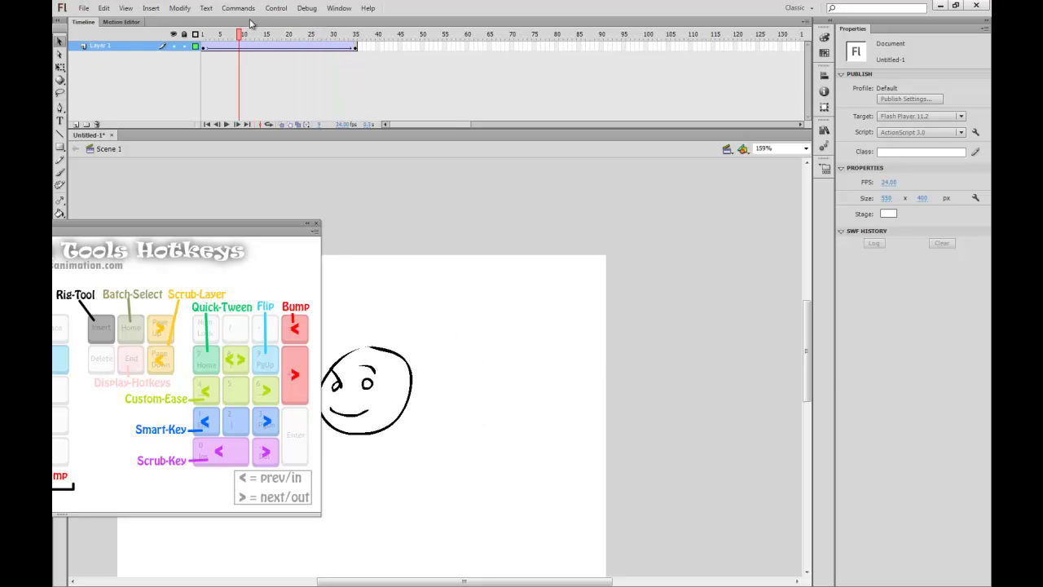
Set a Smart-Key on frame 20 of Layer 1 that keeps the head unflipped as in the first keyframe
click(288, 47)
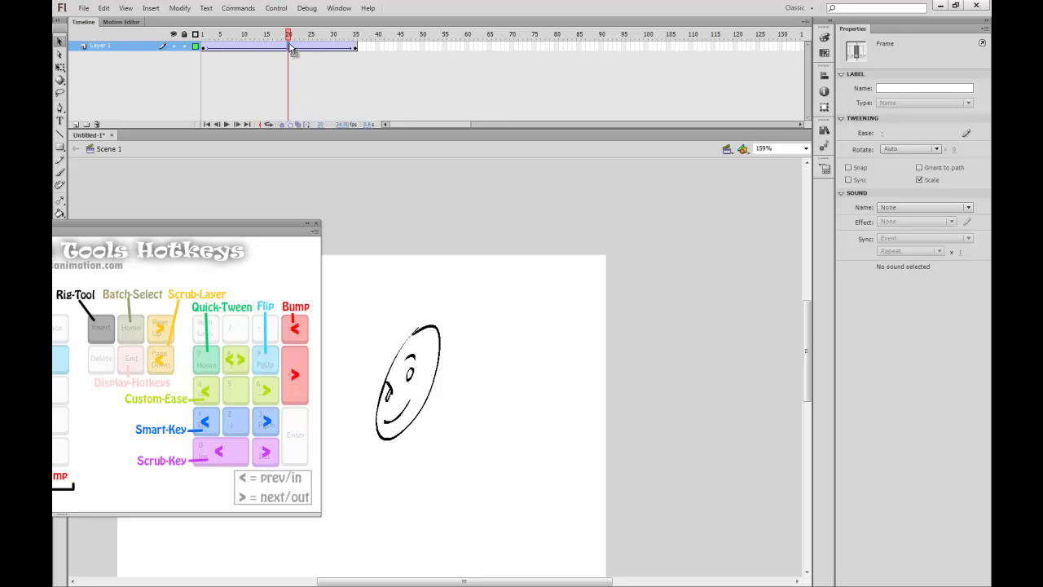
click(203, 46)
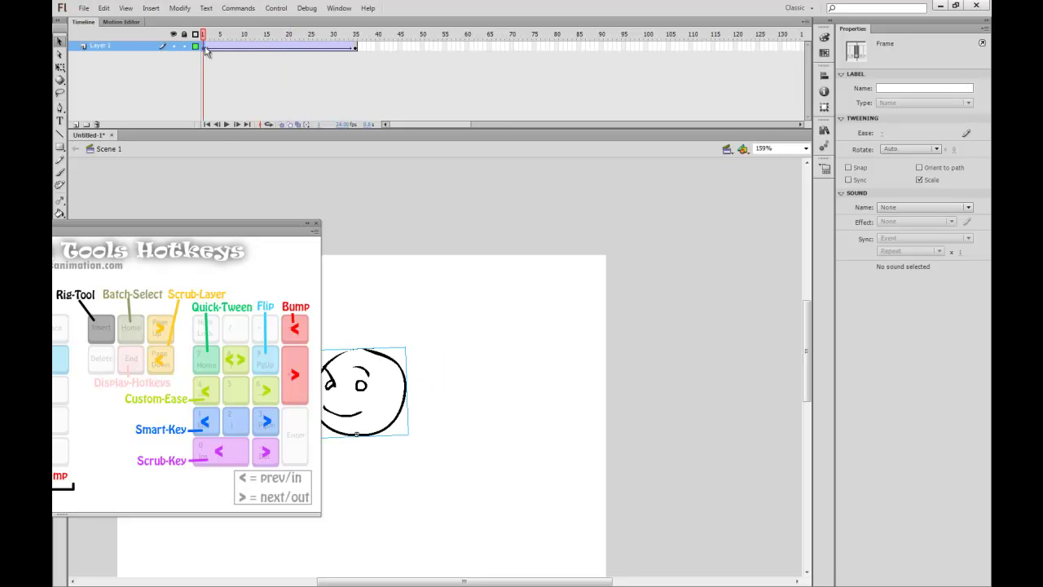
click(289, 47)
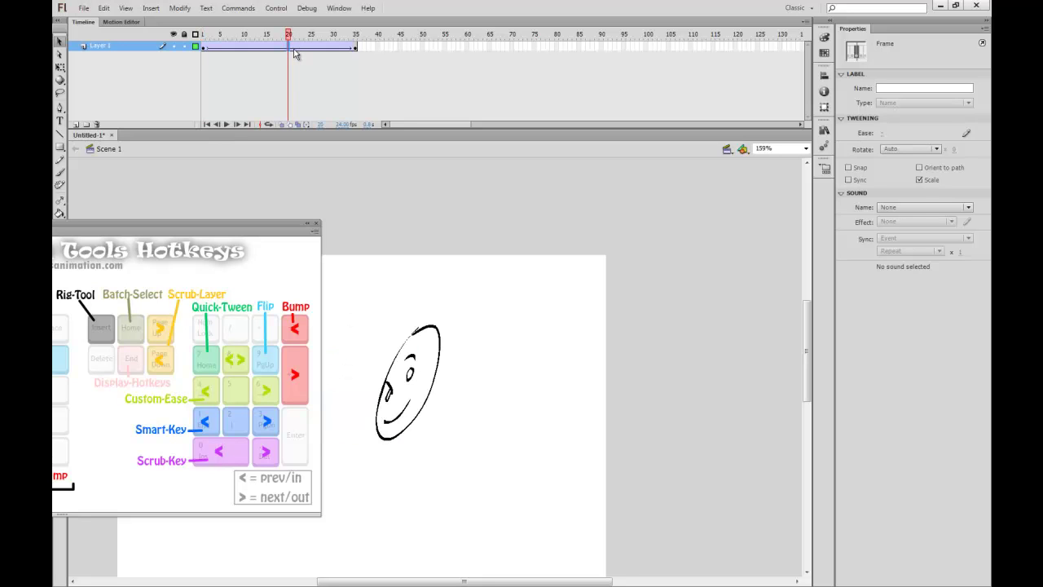
mouse_move(289, 34)
mouse_down()
mouse_move(205, 38)
mouse_move(289, 38)
mouse_move(297, 54)
mouse_move(347, 37)
mouse_move(300, 40)
mouse_up()
click(293, 49)
click(294, 47)
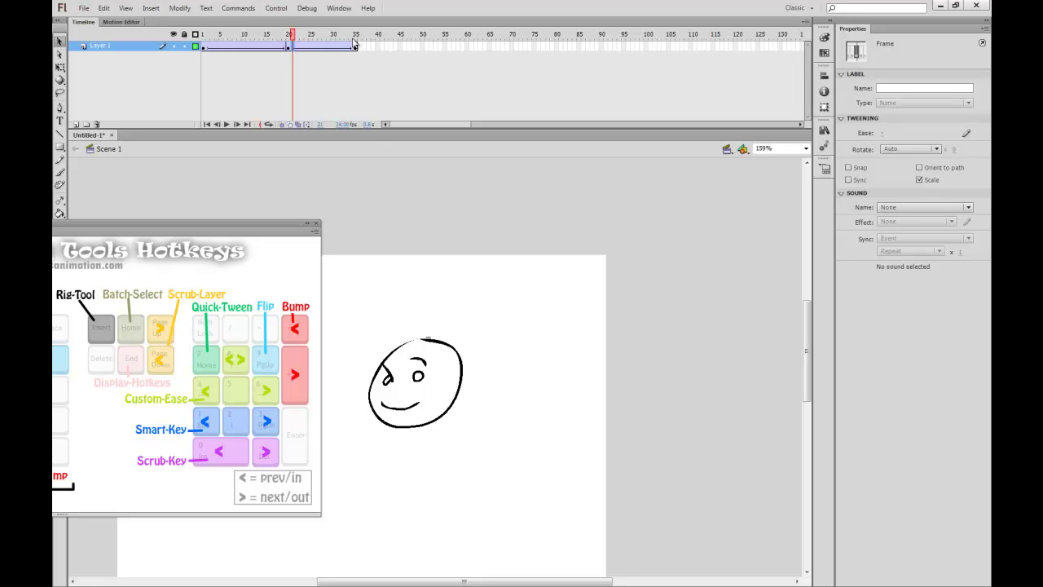
Set a Smart-Key on frame 21 of Layer 1 that matches the flipped head of the next keyframe, and scrub the result
click(266, 424)
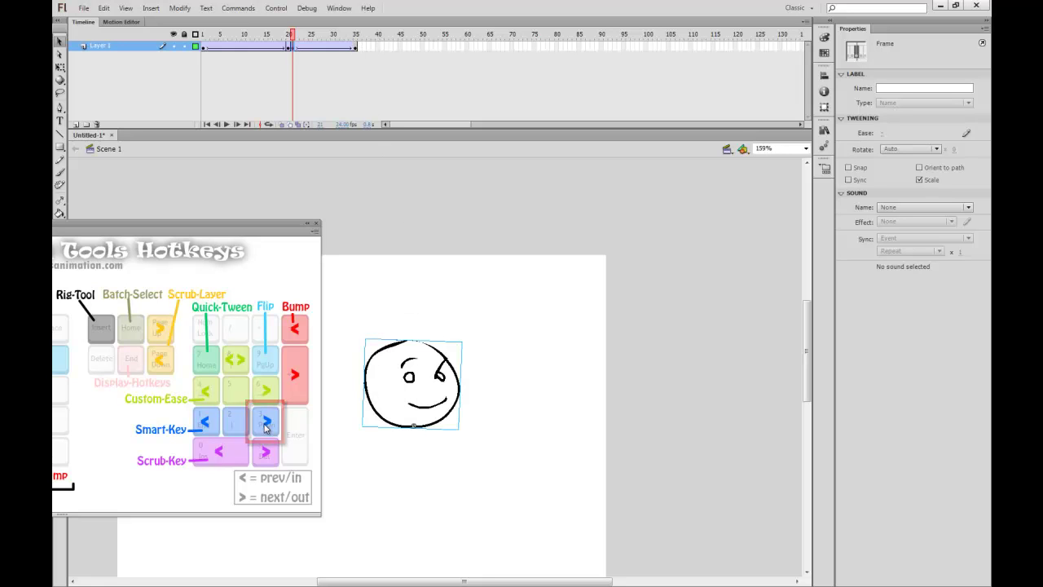
drag(299, 37, 166, 37)
key(Return)
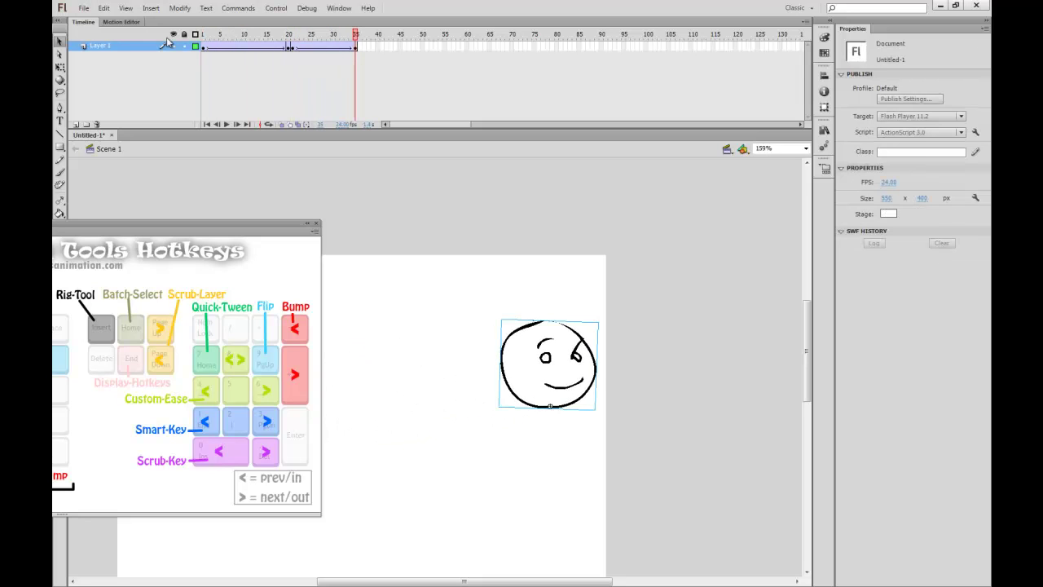
mouse_move(291, 38)
mouse_down()
mouse_move(265, 52)
mouse_move(356, 45)
mouse_move(274, 45)
mouse_up()
click(289, 47)
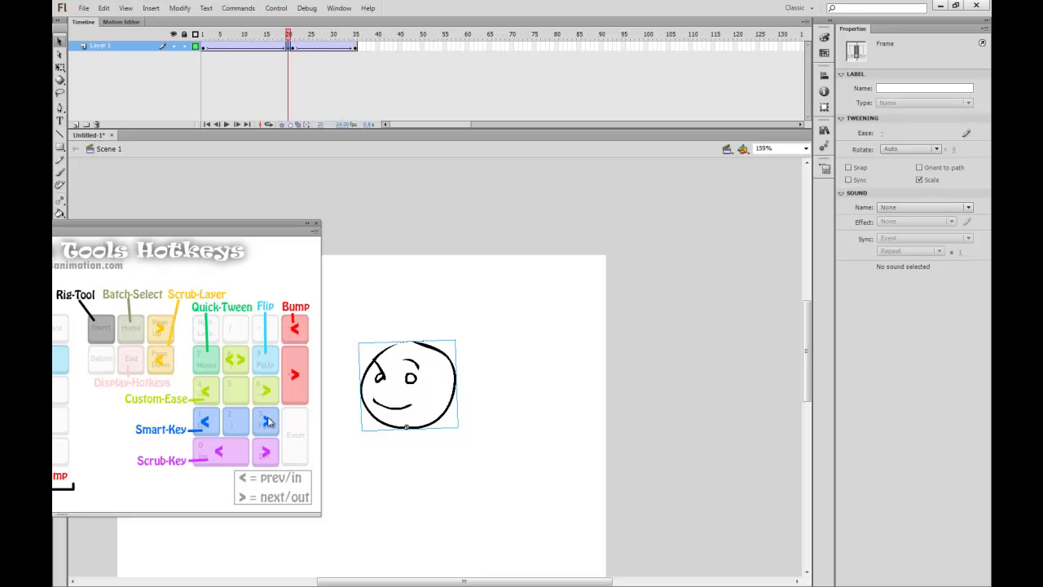
click(248, 36)
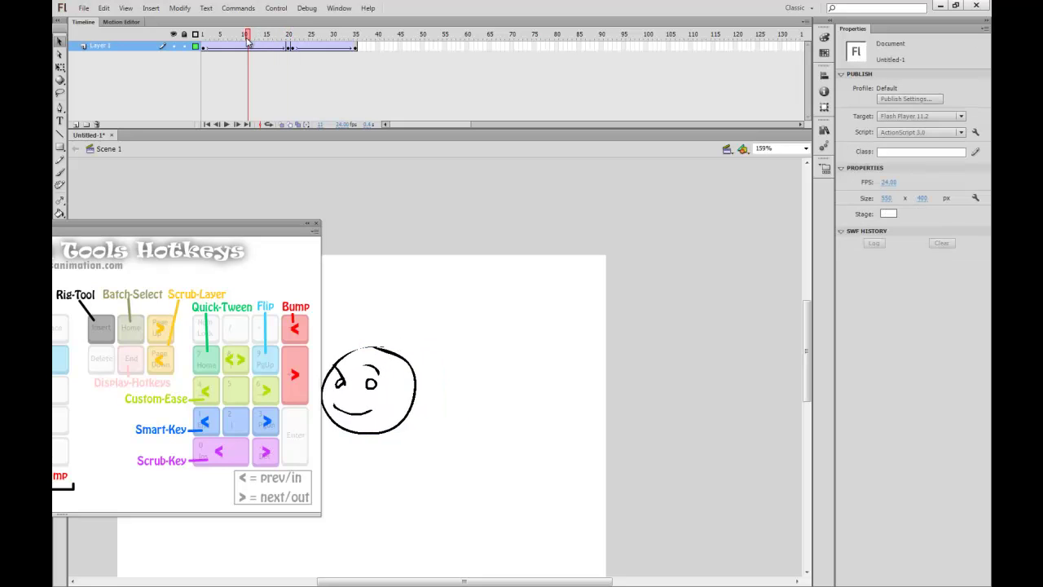
Jump between the keyframes of Layer 1 and step frame by frame around them to compare the two ways of navigating
key(KP_Decimal)
key(KP_Decimal)
key(KP_Decimal)
key(KP_0)
key(shift+comma)
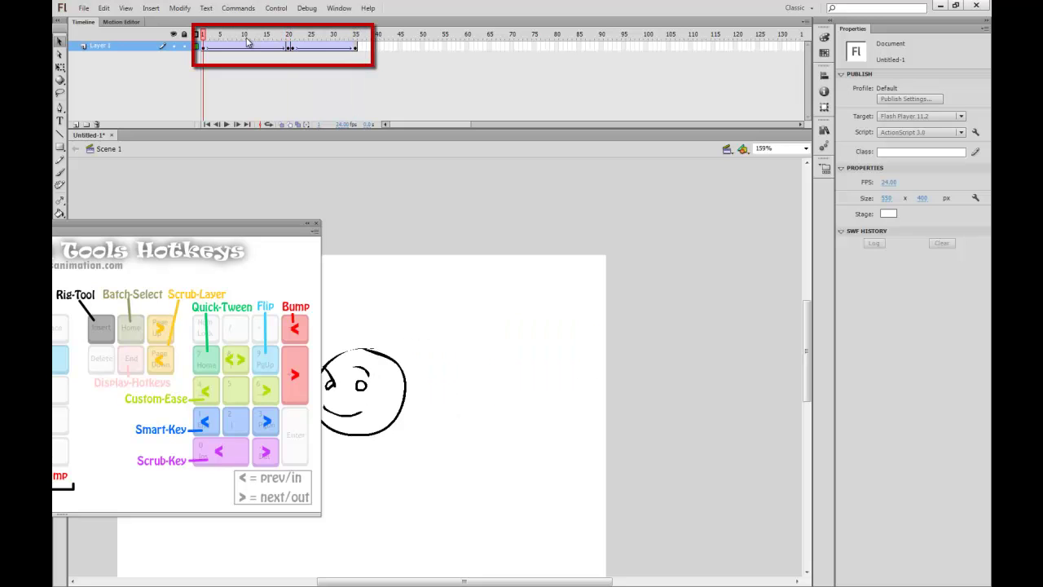
key(shift+period)
key(period)
key(period)
key(period)
key(period)
key(period)
key(comma)
key(comma)
key(comma)
key(comma)
key(comma)
key(comma)
key(comma)
key(comma)
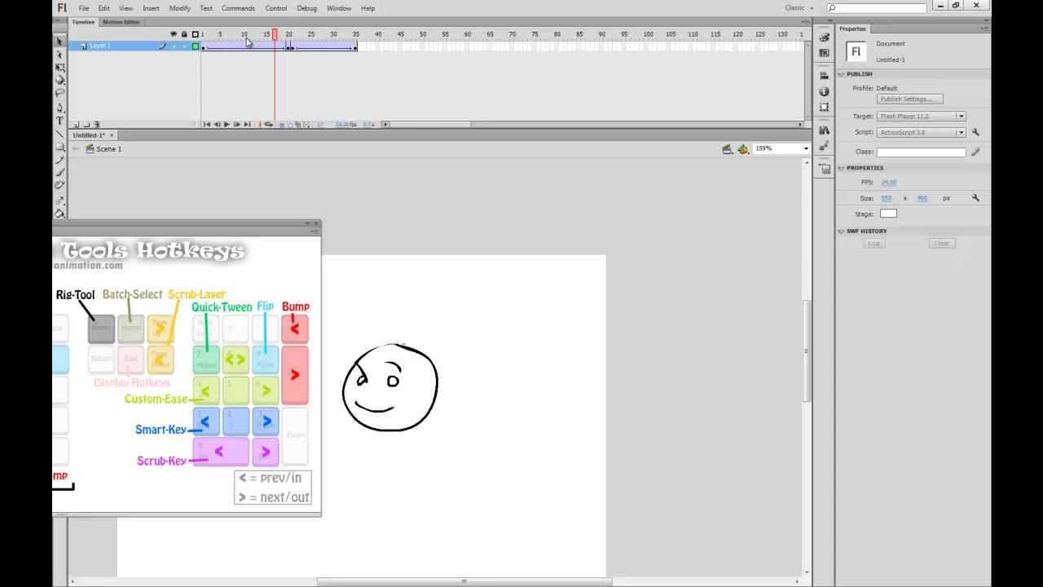
Use Scrub-Key to jump forward through Layer 1's keyframes and back to frame 1
key(KP_0)
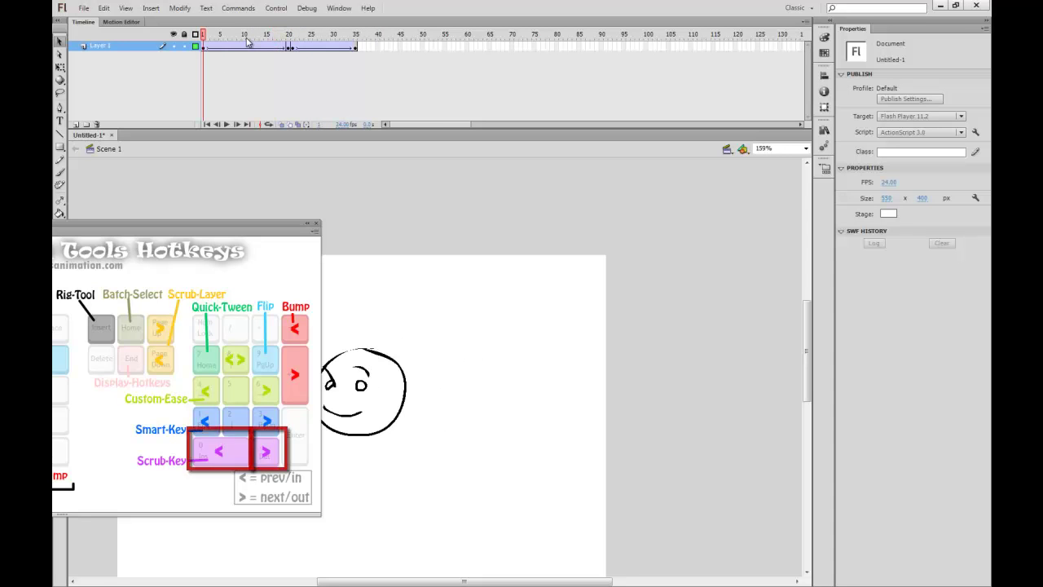
key(KP_Decimal)
key(KP_Decimal)
key(KP_Decimal)
key(KP_0)
key(KP_0)
key(KP_0)
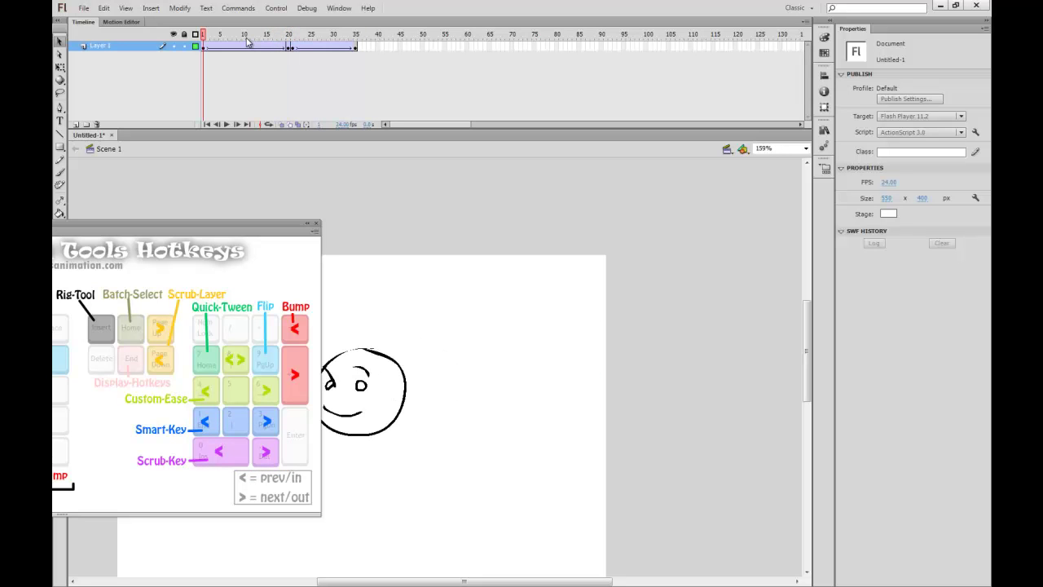
Step forward and back through the tweened frames of Layer 1 one frame at a time, stopping on frame 20
key(period)
key(period)
key(period)
key(period)
key(period)
key(period)
key(period)
key(period)
key(period)
key(period)
key(period)
key(period)
key(period)
key(period)
key(period)
key(period)
key(period)
key(period)
key(period)
key(period)
key(comma)
key(comma)
key(comma)
key(comma)
key(comma)
key(comma)
key(comma)
key(comma)
key(comma)
key(comma)
key(comma)
key(comma)
key(comma)
key(comma)
key(comma)
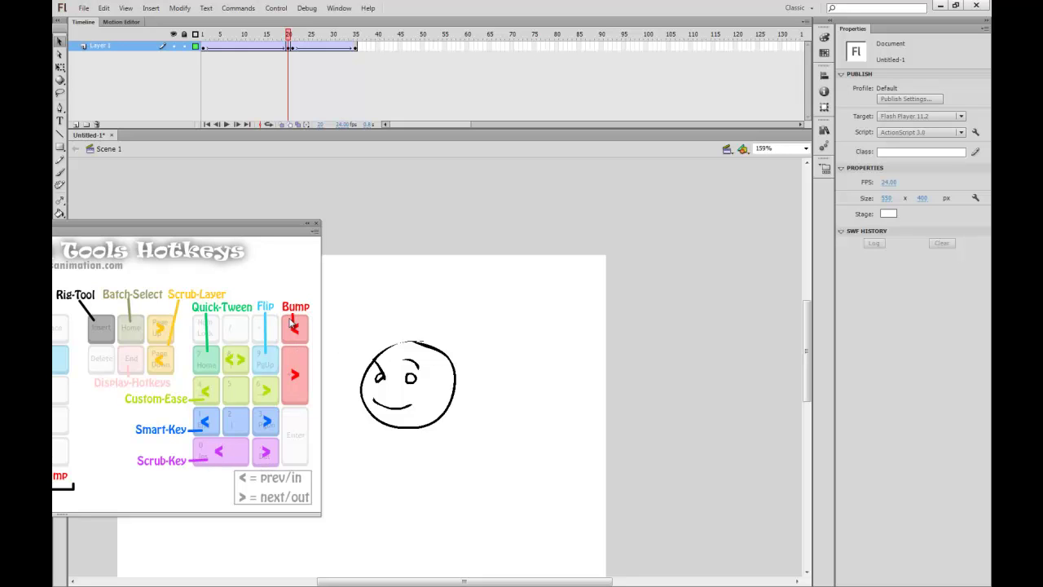
Clear the keyframes after frame 1 on Layer 1 and remove the leftover frames so only frame 1 remains
click(441, 358)
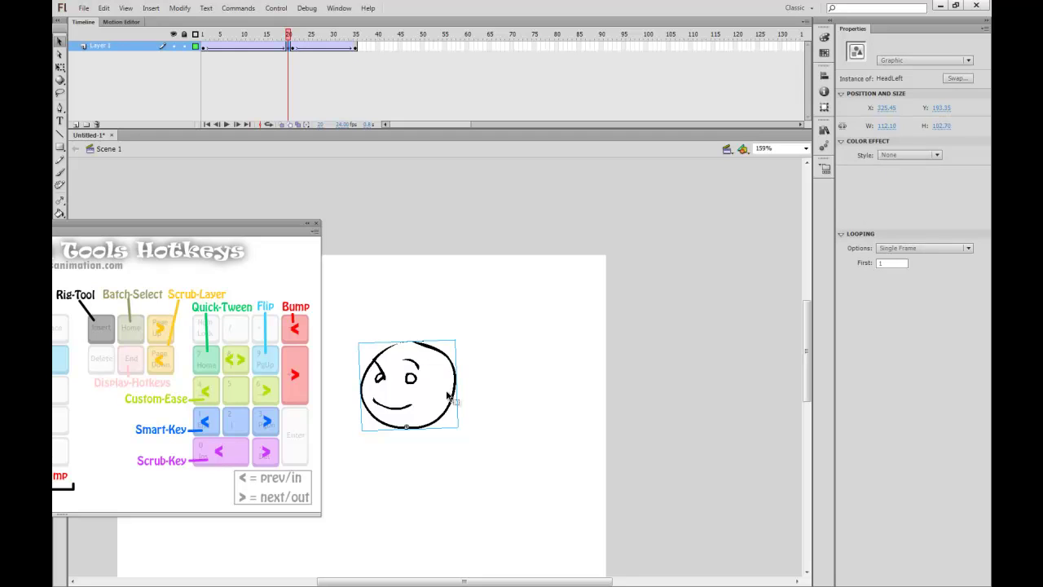
drag(290, 36, 356, 47)
key(shift+F6)
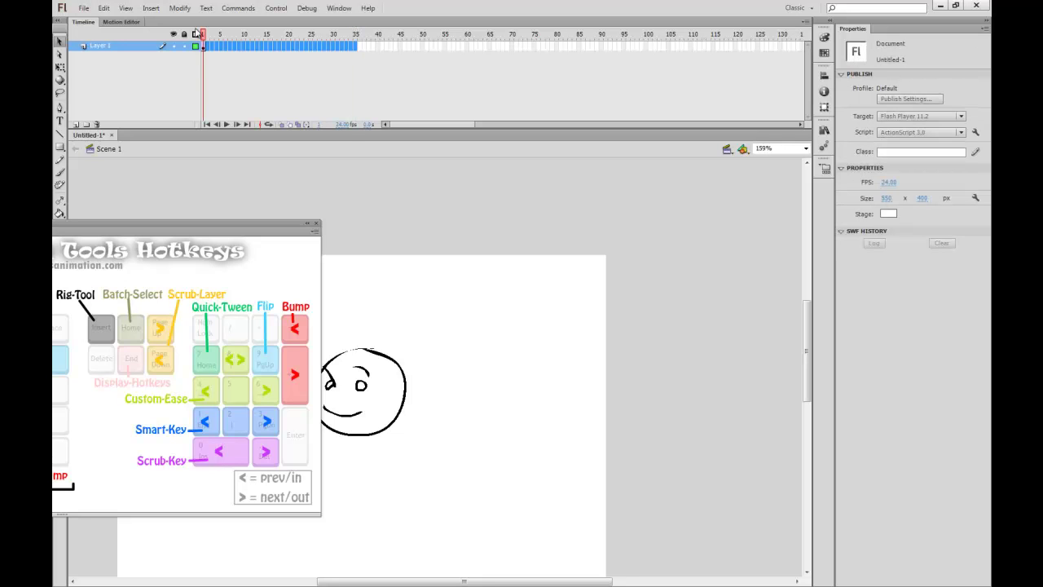
click(204, 47)
right_click(204, 46)
click(282, 53)
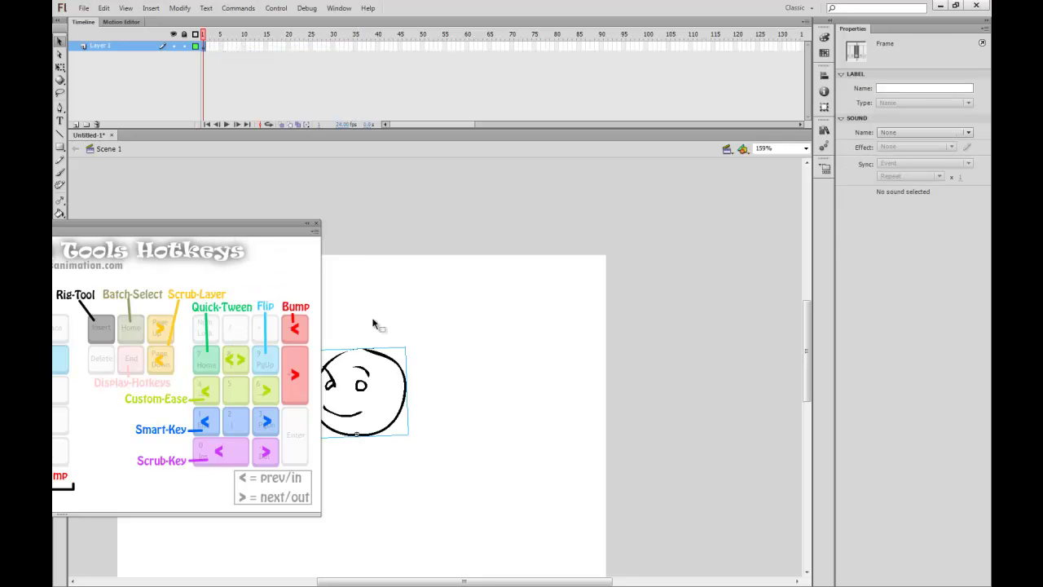
Move the head to about X 399, Y 193, and add blank keyframes on frames 2 to 8 inside its HeadLeft symbol
drag(406, 367, 509, 359)
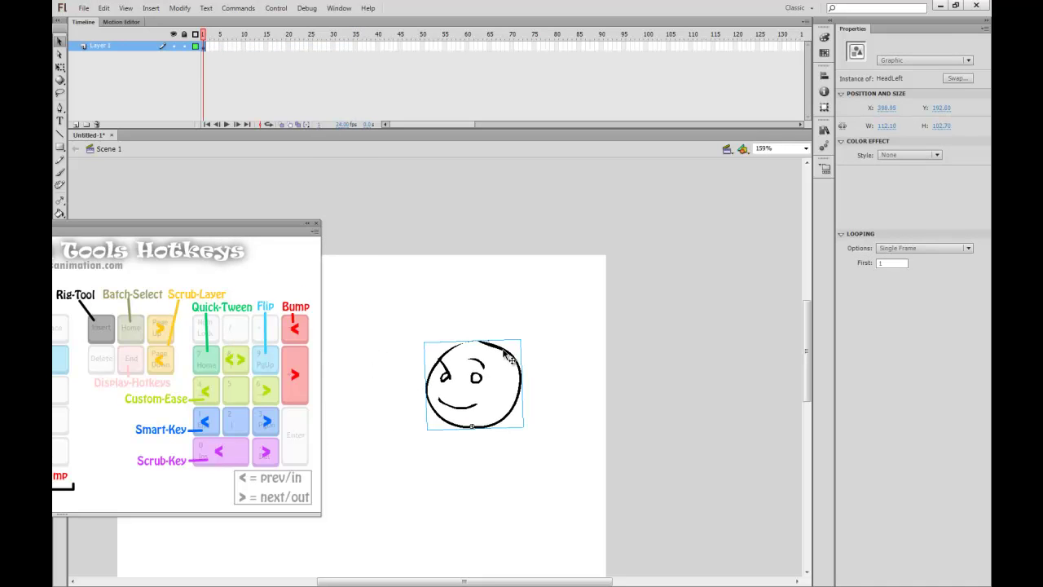
double_click(509, 359)
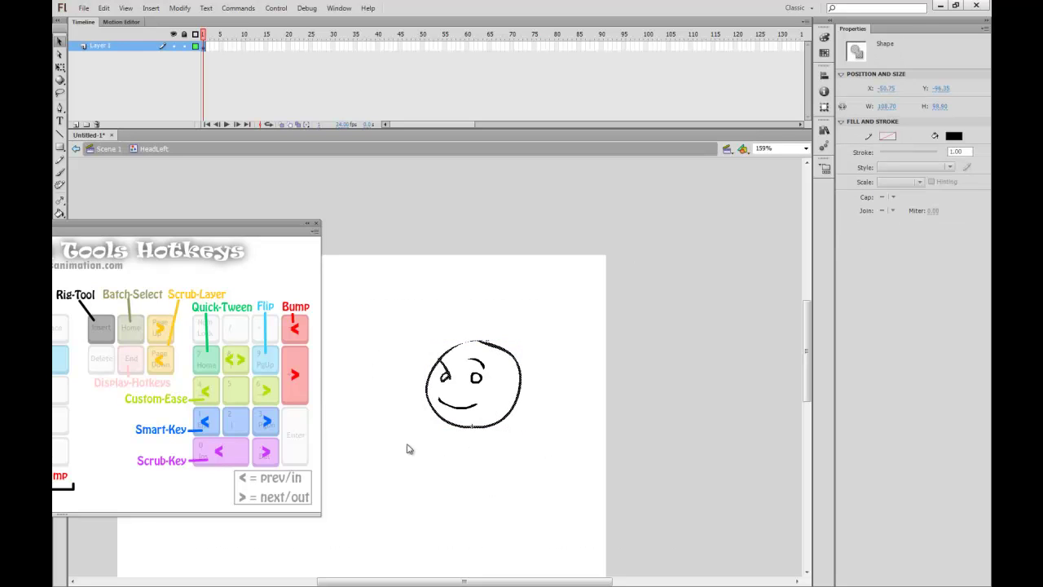
click(209, 46)
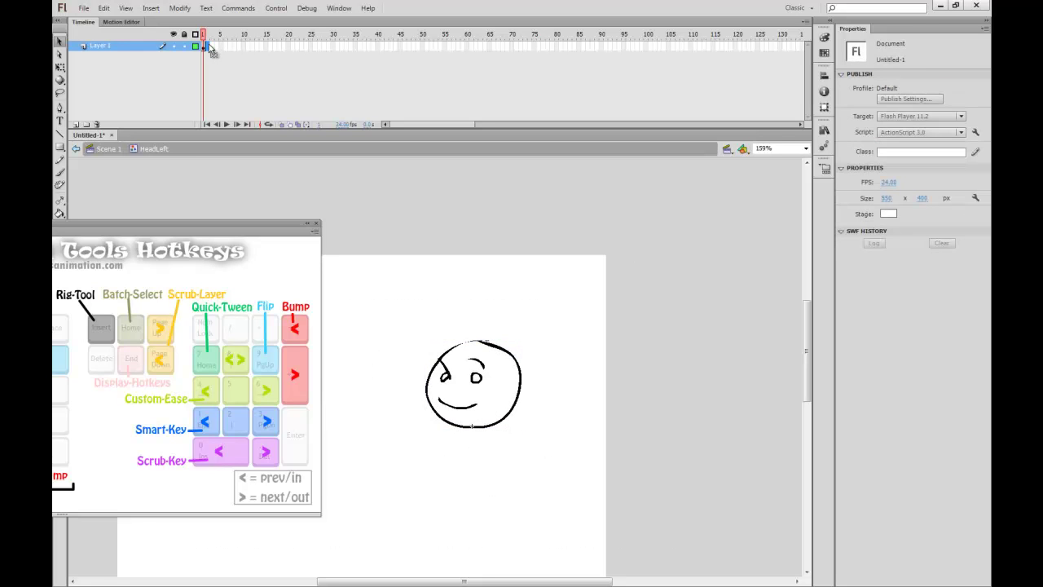
click(210, 47)
key(F7)
key(F7)
key(F7)
key(F7)
key(F7)
key(F7)
key(F7)
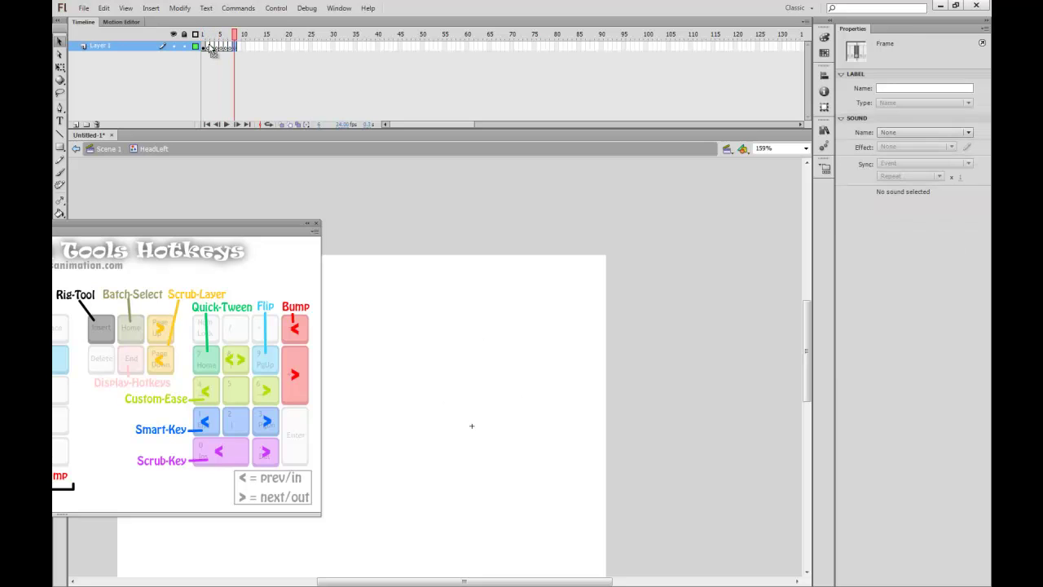
Brush a front-facing smiling head on frame 2 and a smaller, downward-looking smiling head on frame 3 of HeadLeft
drag(232, 35, 204, 36)
key(b)
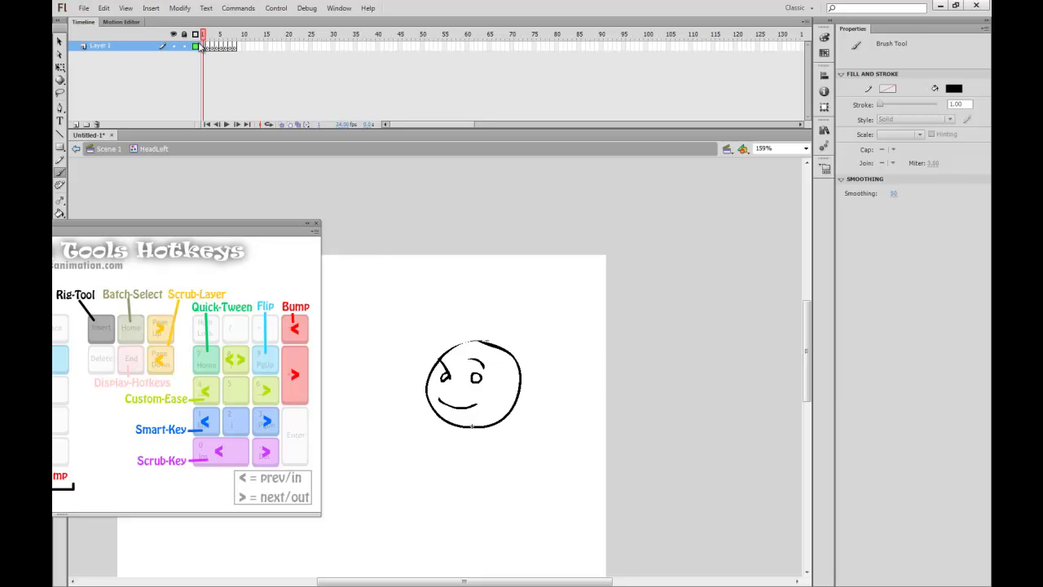
key(period)
mouse_move(489, 340)
mouse_down()
mouse_move(437, 388)
mouse_move(521, 425)
mouse_move(487, 350)
mouse_up()
mouse_move(447, 380)
mouse_down()
mouse_move(465, 391)
mouse_move(497, 377)
mouse_move(453, 357)
mouse_up()
key(period)
mouse_move(471, 425)
mouse_down()
mouse_move(462, 381)
mouse_move(487, 409)
mouse_up()
click(490, 397)
key(period)
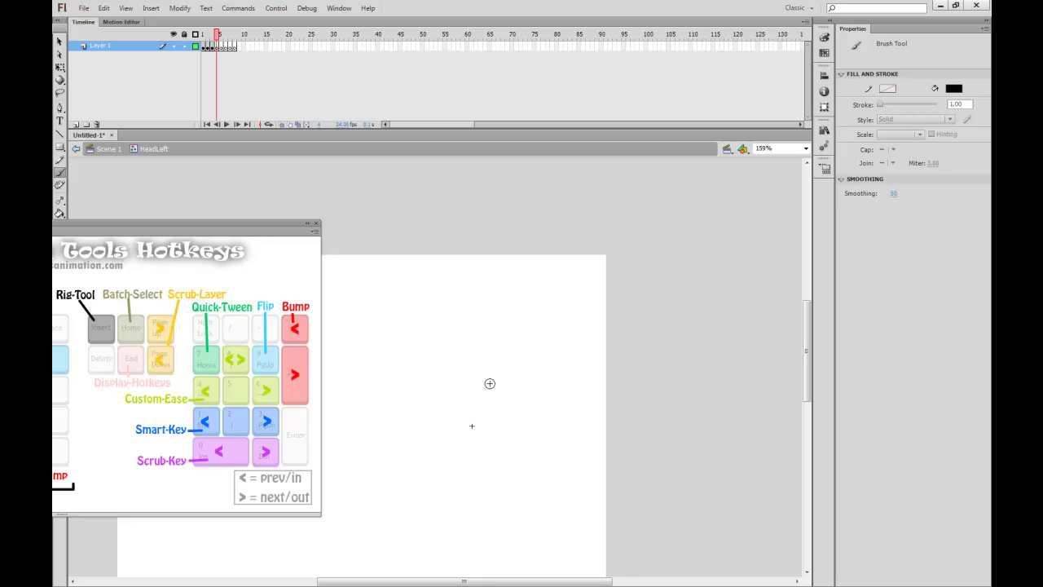
Brush a smiling head wearing a hat with spiky strokes on top on frame 4 of HeadLeft
mouse_move(498, 364)
mouse_down()
mouse_move(482, 361)
mouse_move(475, 344)
mouse_move(498, 363)
mouse_move(481, 335)
mouse_up()
drag(481, 335, 503, 320)
drag(466, 363, 499, 363)
drag(482, 415, 511, 399)
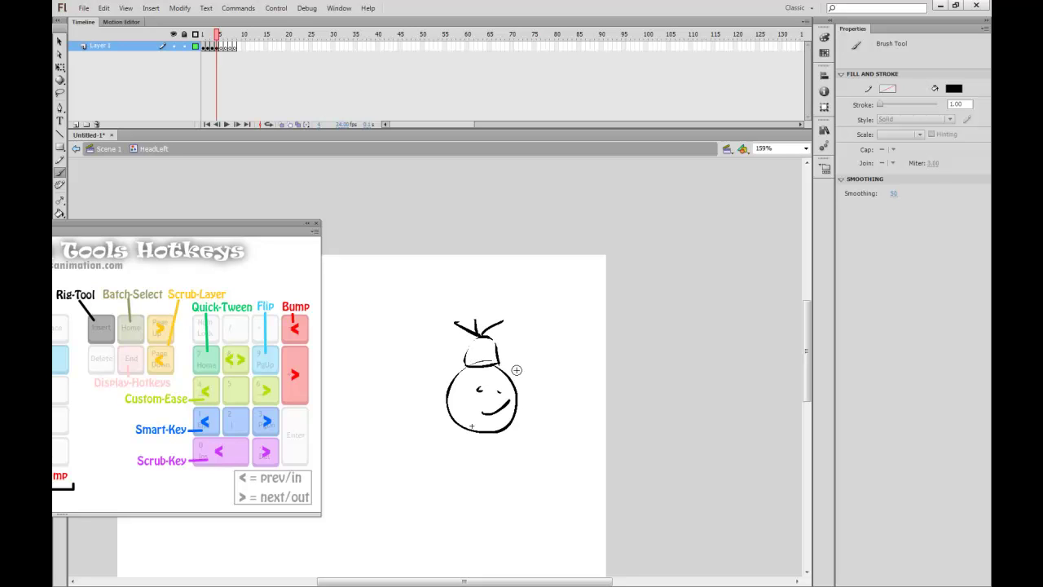
Brush the numerals 1 to 4 on frames 5 to 8 of HeadLeft, and return to Scene 1
key(.)
key(.)
mouse_move(475, 358)
mouse_down()
mouse_move(476, 391)
mouse_move(503, 400)
mouse_move(484, 392)
mouse_move(497, 373)
mouse_move(493, 392)
mouse_up()
key(.)
key(.)
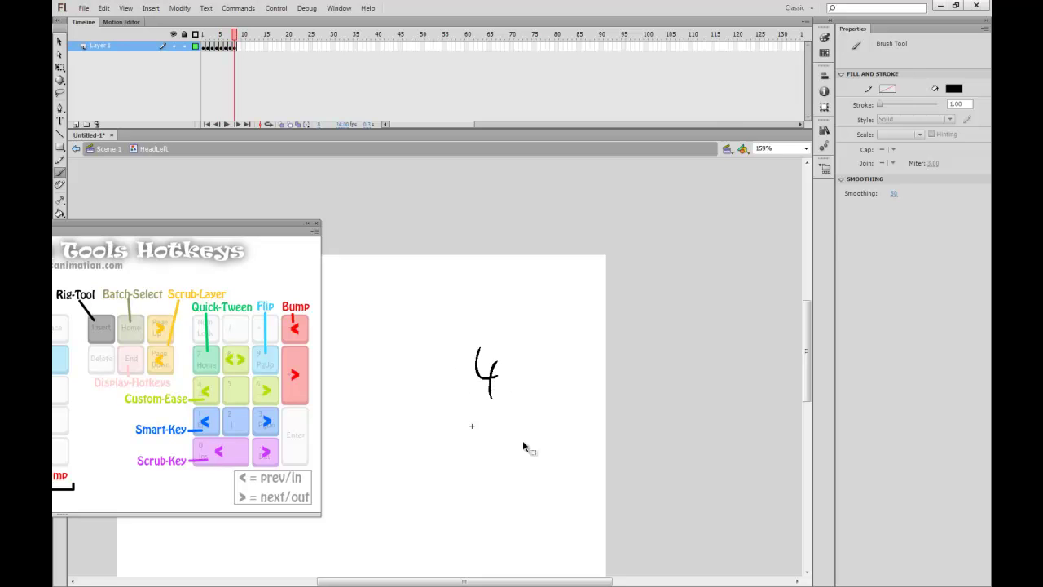
key(v)
double_click(526, 446)
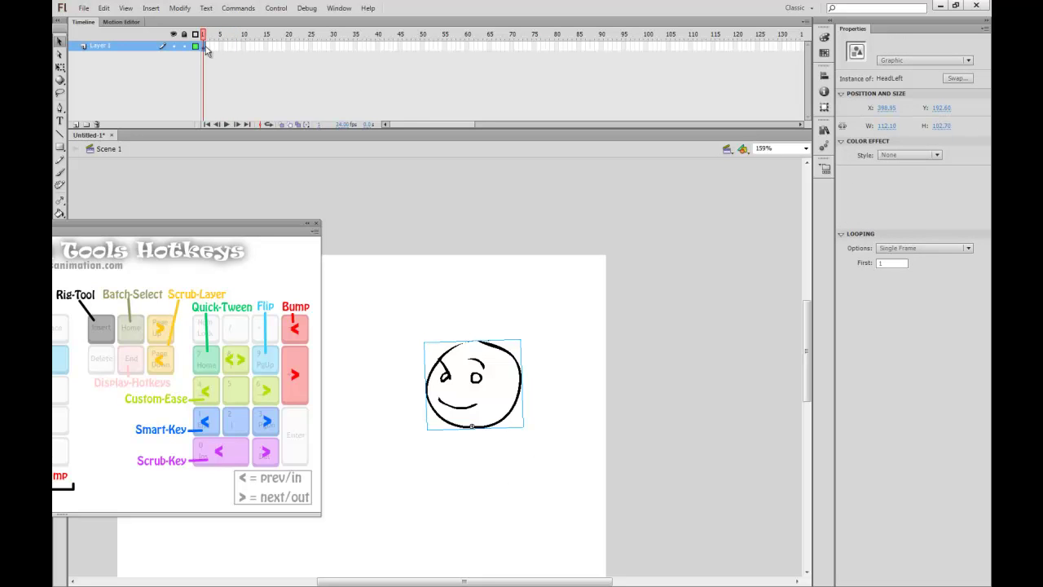
Set the head instance's first frame to 2 and then to 3 in its looping properties
click(516, 440)
click(509, 355)
click(879, 262)
text(2)
key(Return)
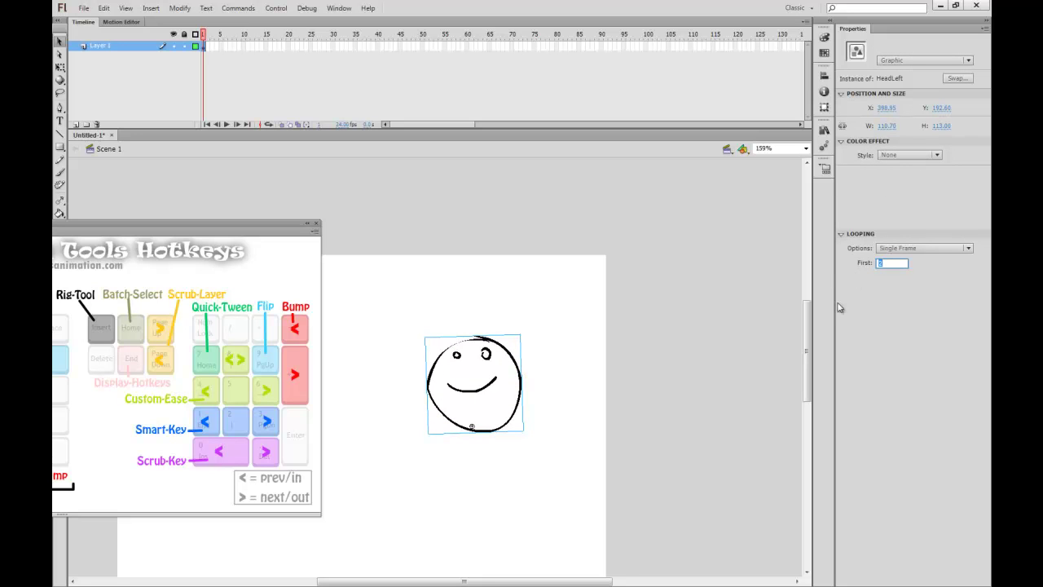
text(3)
key(Return)
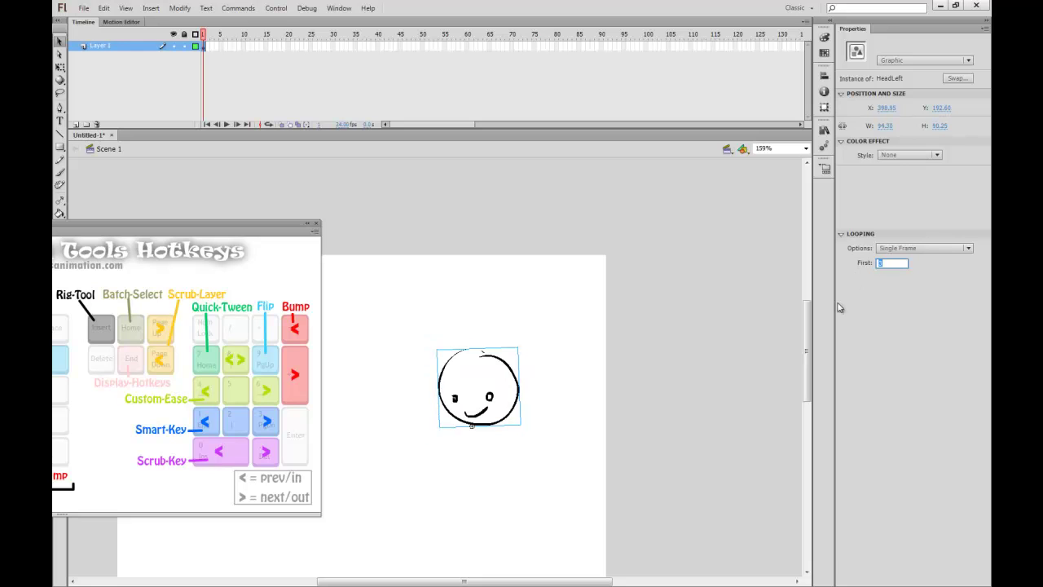
Use Bump to advance the head instance's first frame to the numeral 1 drawing and bring it back to frame 1
click(499, 353)
click(500, 355)
key(KP_Add)
key(KP_Add)
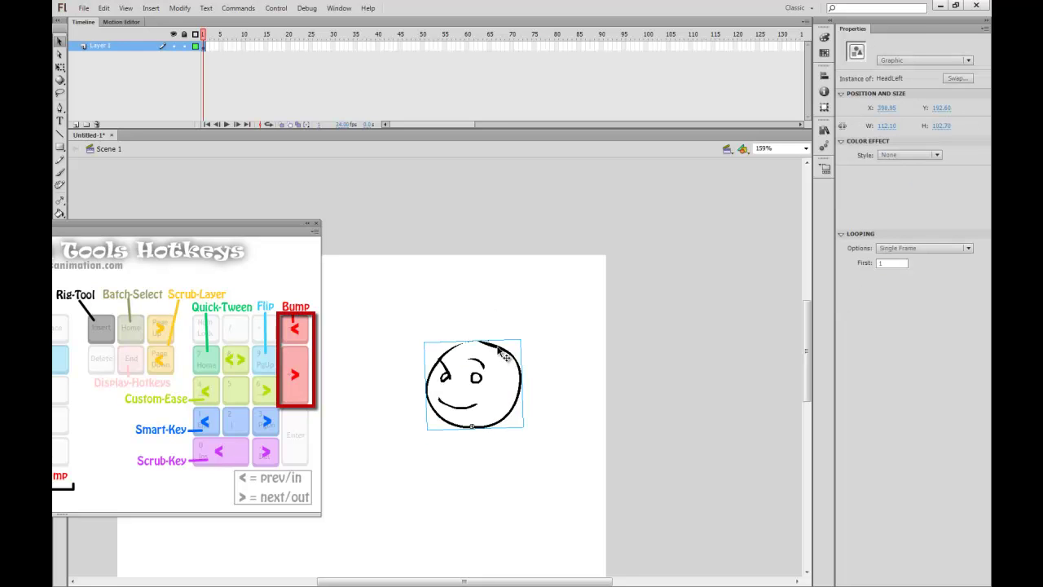
key(KP_Add)
key(KP_Add)
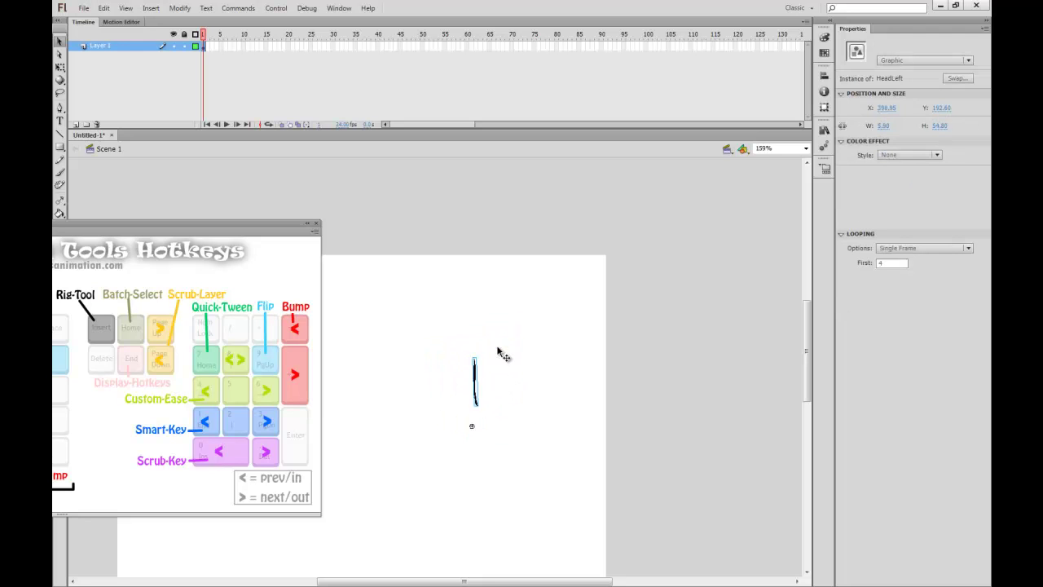
key(.)
key(.)
key(0)
key(0)
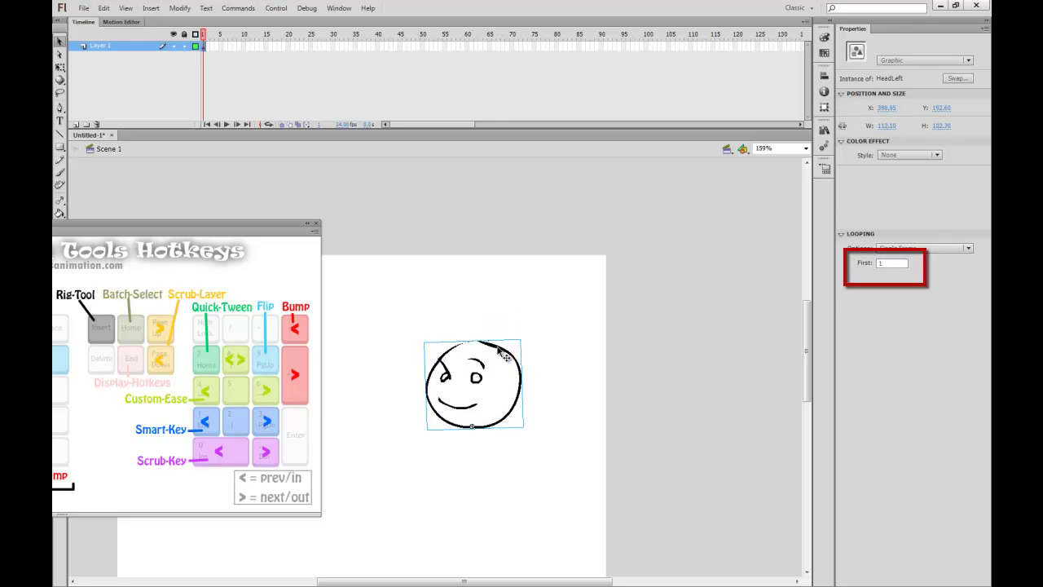
Bump the head instance forward to frame 5 again and back to frame 1, and deselect it
key(.)
key(.)
key(.)
key(.)
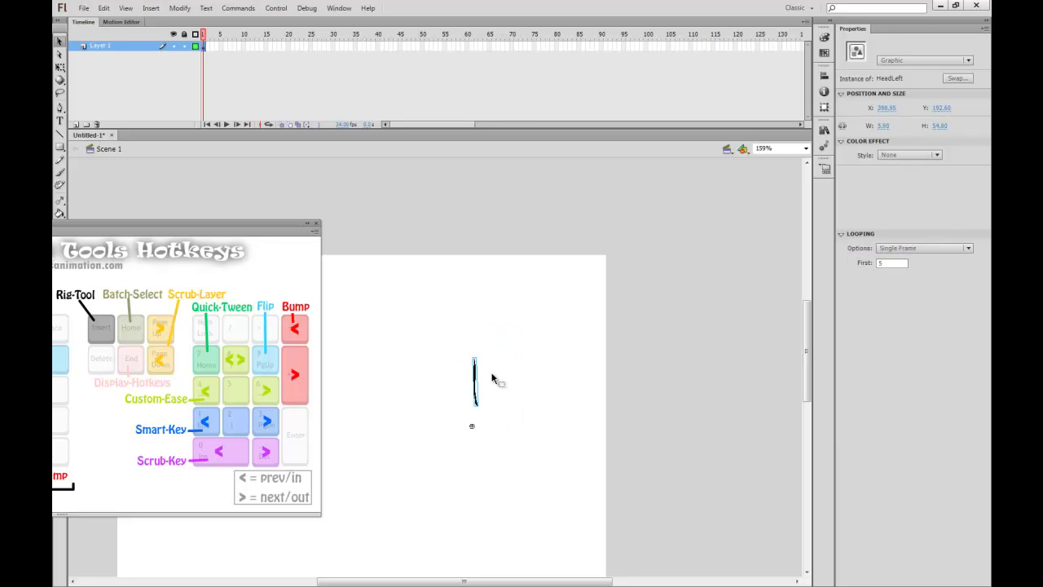
key(.)
click(412, 344)
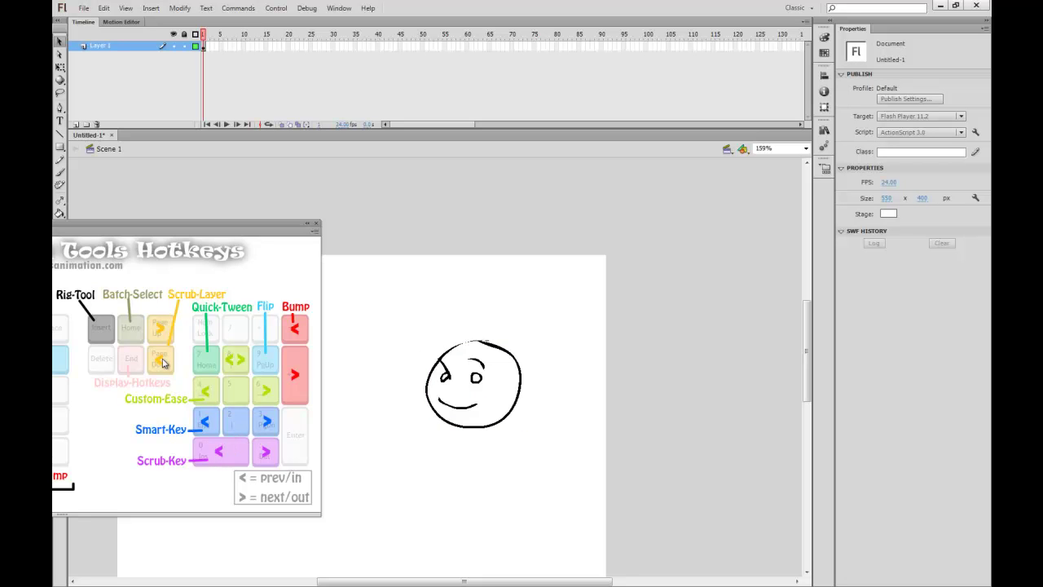
Add ten empty layers, Layer 3 through Layer 12, and enlarge the timeline to show them all
click(75, 124)
click(75, 125)
click(75, 125)
click(75, 124)
click(75, 125)
click(75, 125)
click(75, 124)
click(75, 125)
click(75, 124)
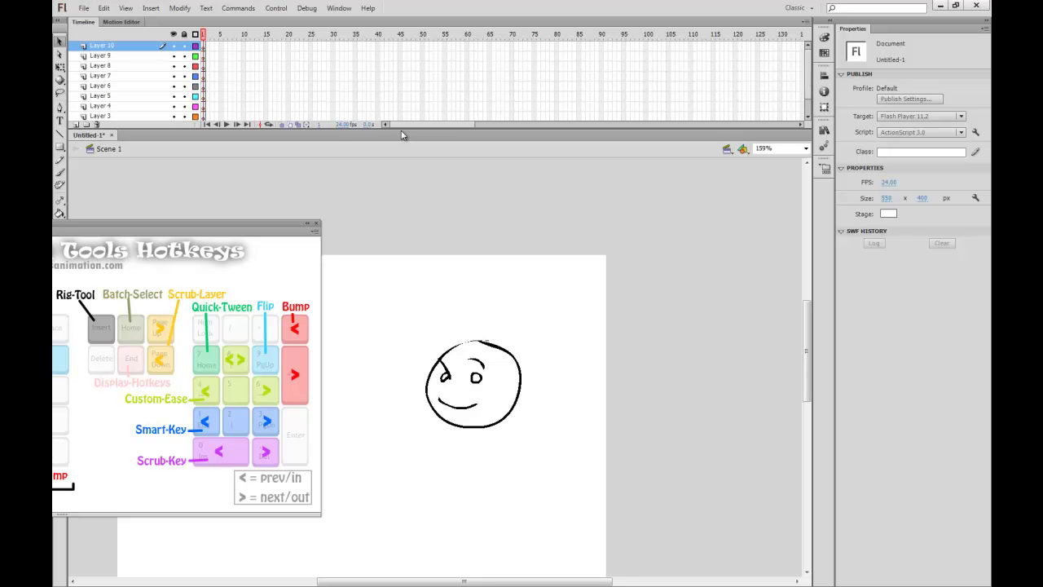
drag(402, 130, 402, 214)
click(75, 207)
click(75, 207)
Move Layer 1 between Layer 8 and Layer 7, and extend all layers to frame 42
drag(126, 148, 148, 90)
drag(248, 126, 386, 147)
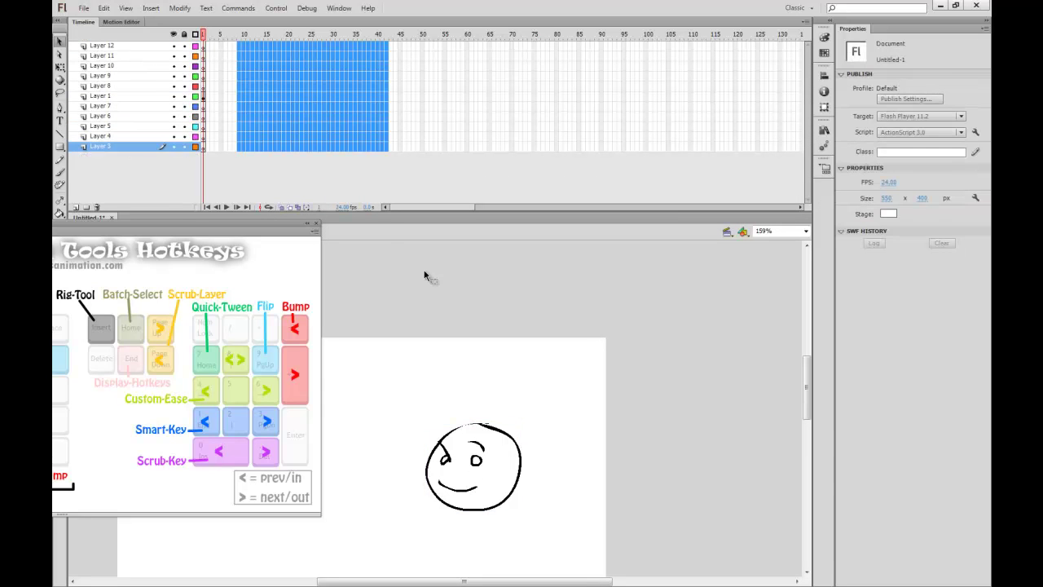
key(F5)
click(423, 276)
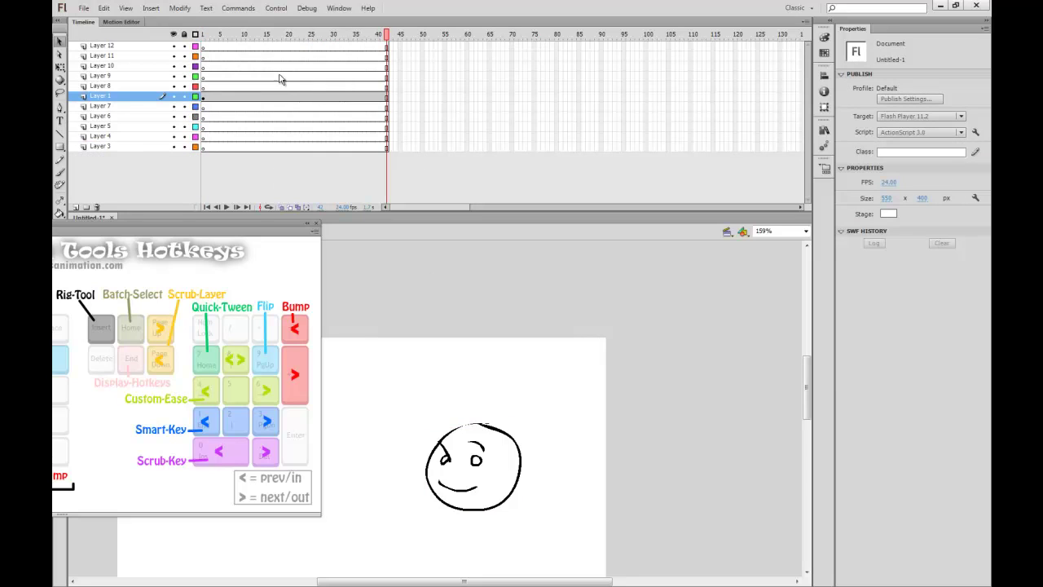
Use Scrub-Layer to step the active layer up and down the stack from Layer 7, finishing on Layer 10
click(129, 106)
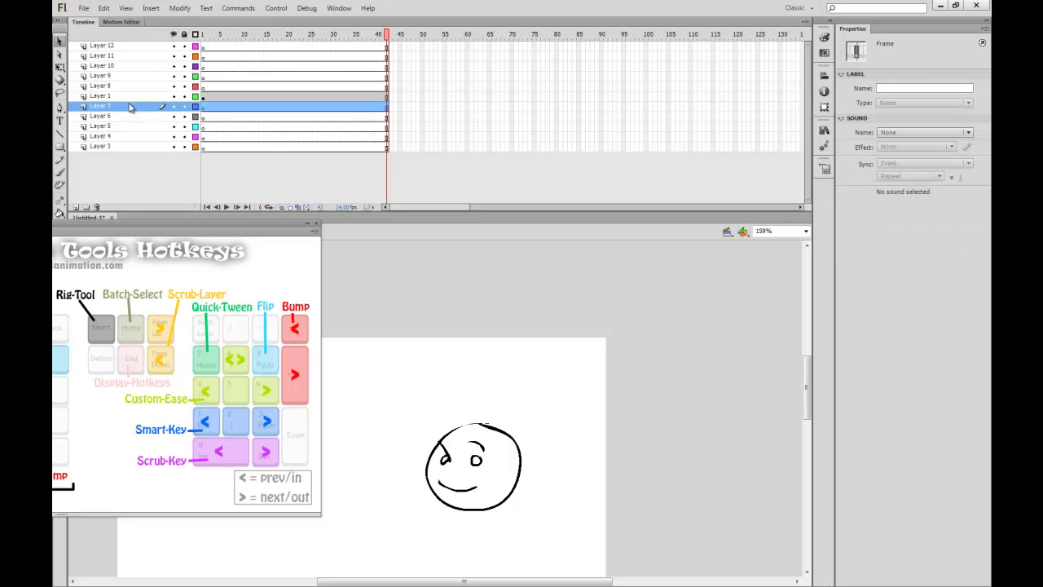
key(Page_Up)
key(Page_Up)
key(Page_Up)
key(Page_Up)
key(Page_Down)
key(Page_Down)
key(Page_Down)
key(Page_Down)
key(Page_Down)
key(Page_Down)
key(Page_Down)
key(Page_Up)
key(Page_Up)
key(Page_Up)
key(Page_Up)
key(Page_Up)
key(Page_Up)
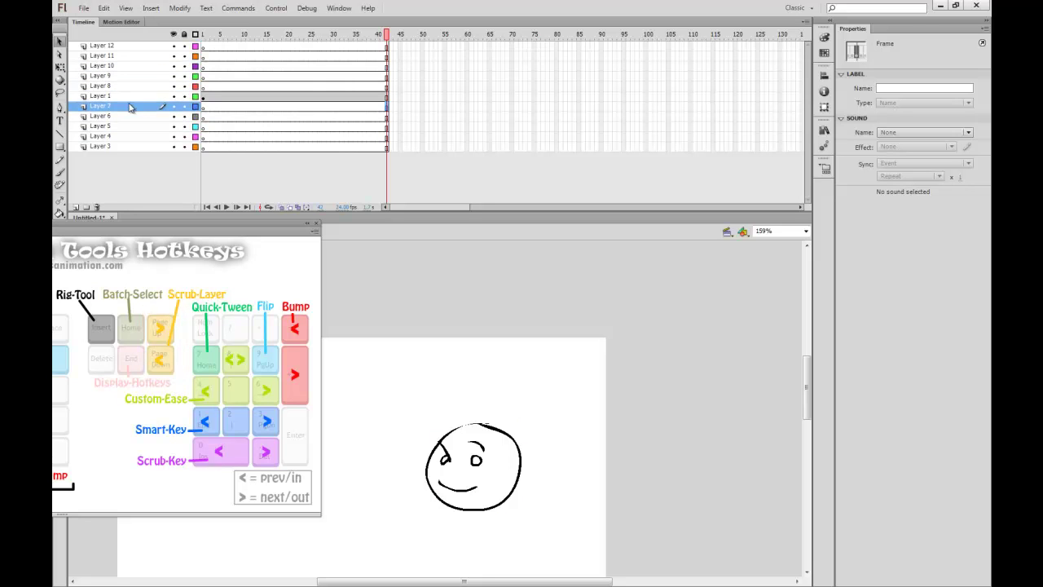
key(Page_Down)
key(Page_Down)
key(Page_Down)
key(Page_Up)
key(Page_Up)
key(Page_Up)
key(Page_Up)
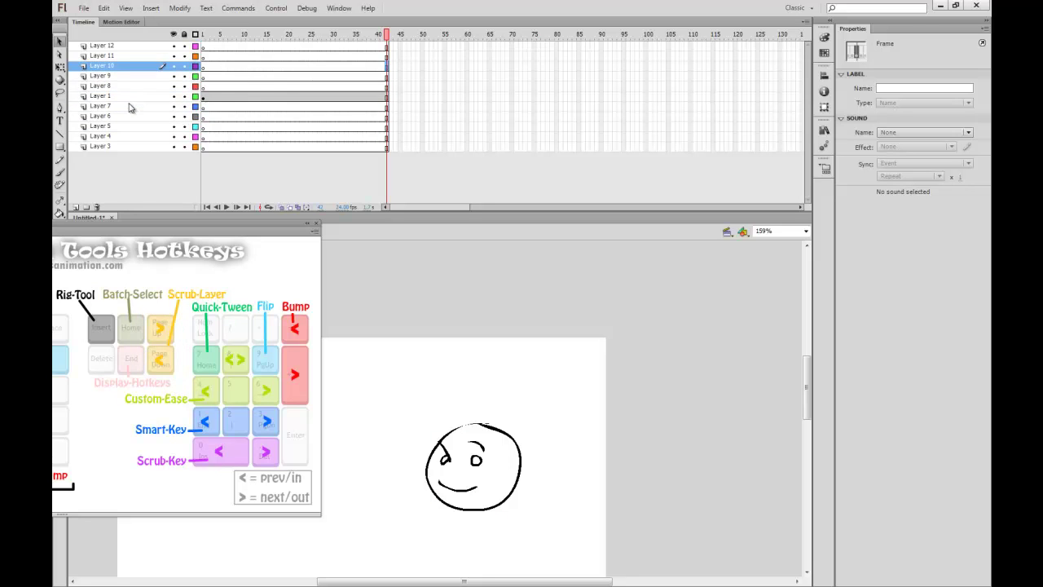
Move the head on Layer 1 upward and brush in a neck, torso and two arms below it on Layers 7, 6, 5 and 4
click(280, 97)
drag(448, 442, 459, 389)
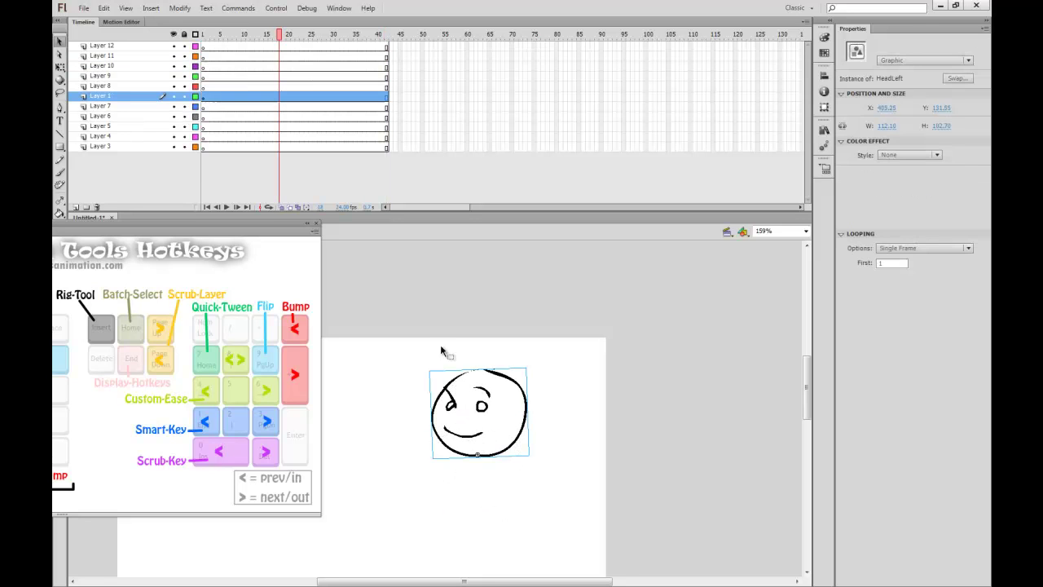
click(267, 107)
key(b)
mouse_move(466, 462)
mouse_down()
mouse_move(462, 490)
mouse_move(411, 498)
mouse_up()
click(269, 117)
click(274, 127)
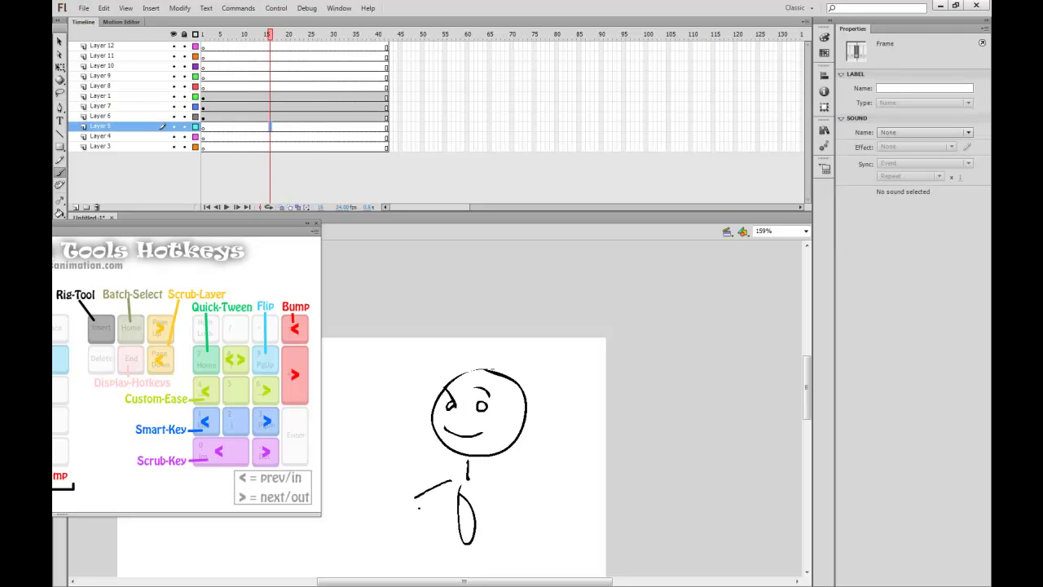
click(274, 137)
drag(476, 480, 520, 514)
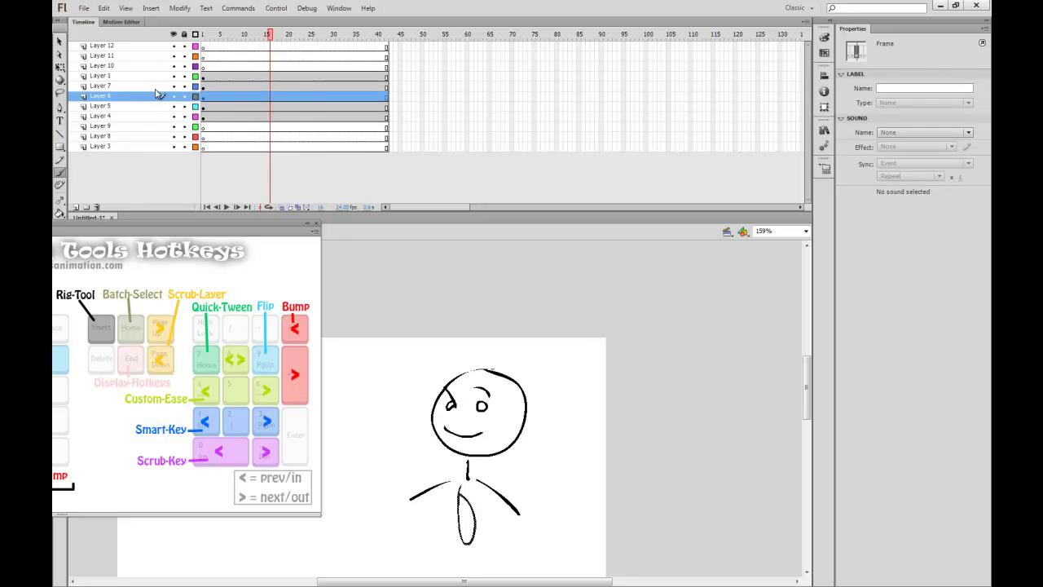
Batch-select frame 17 across all layers, starting from Layer 5
click(305, 115)
click(287, 86)
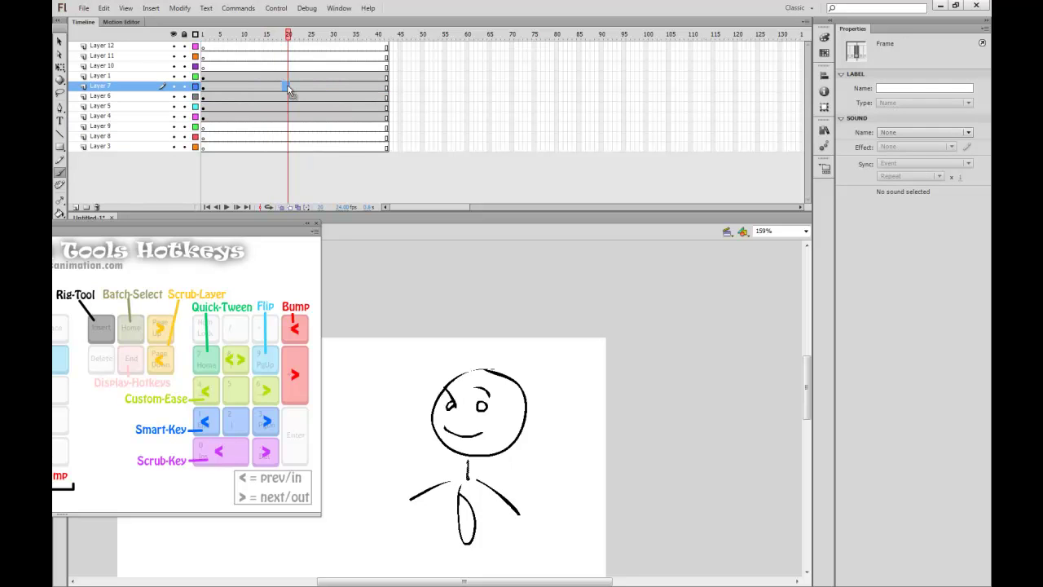
click(277, 106)
key(Home)
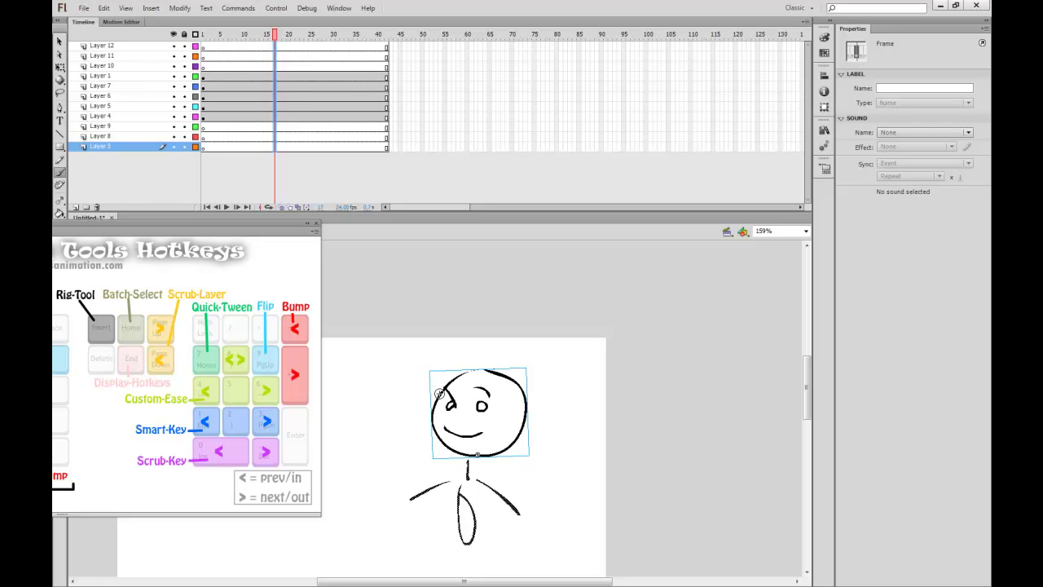
Select frames 13 to 17 on Layer 7 and batch-select the same range across all layers
click(296, 88)
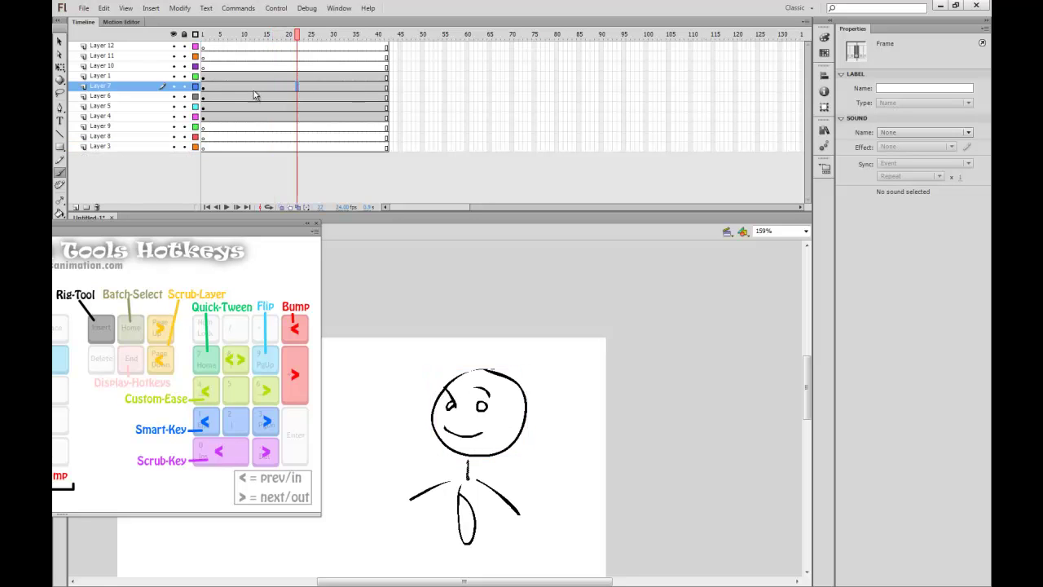
drag(259, 86, 279, 85)
key(Home)
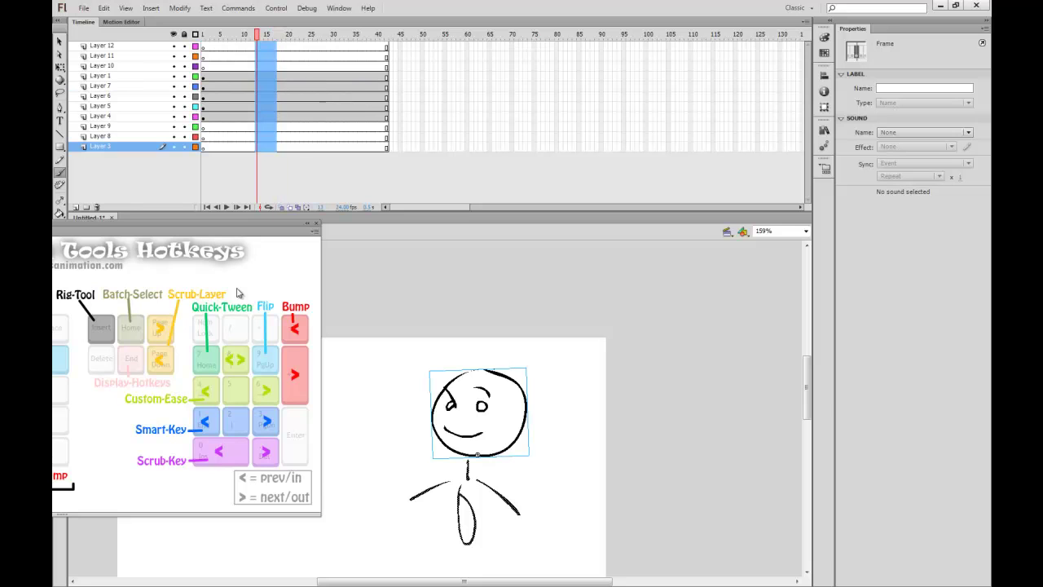
Select the five character layers, Layer 1 through Layer 4, and move them together above Layer 12
click(285, 86)
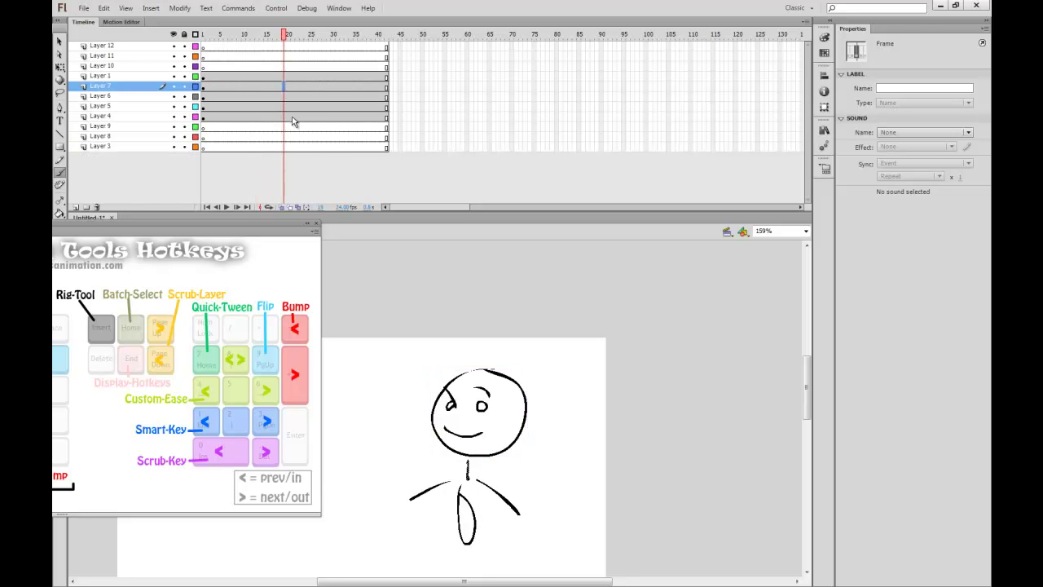
click(141, 78)
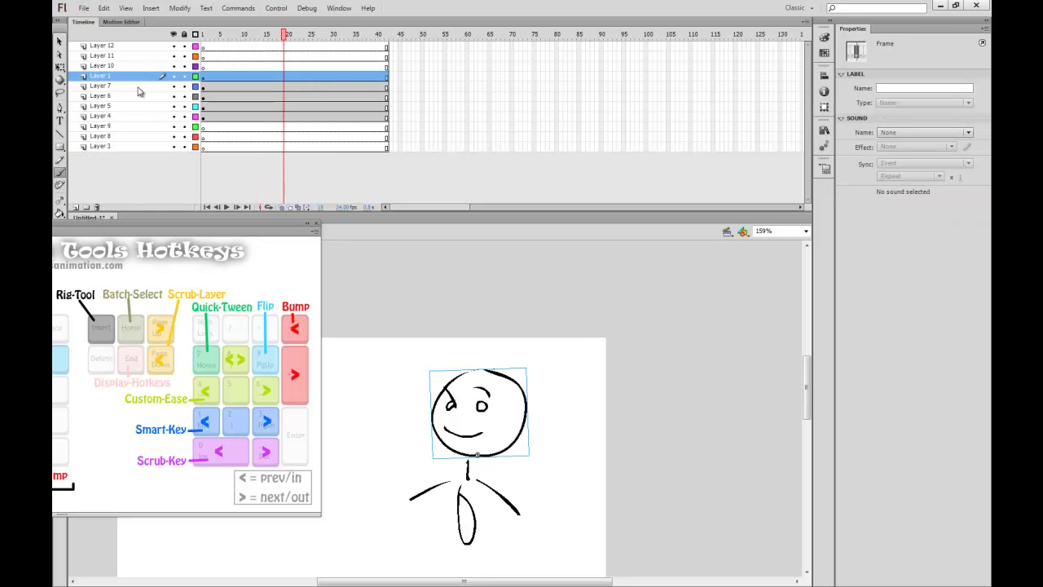
key(Home)
drag(135, 81, 137, 51)
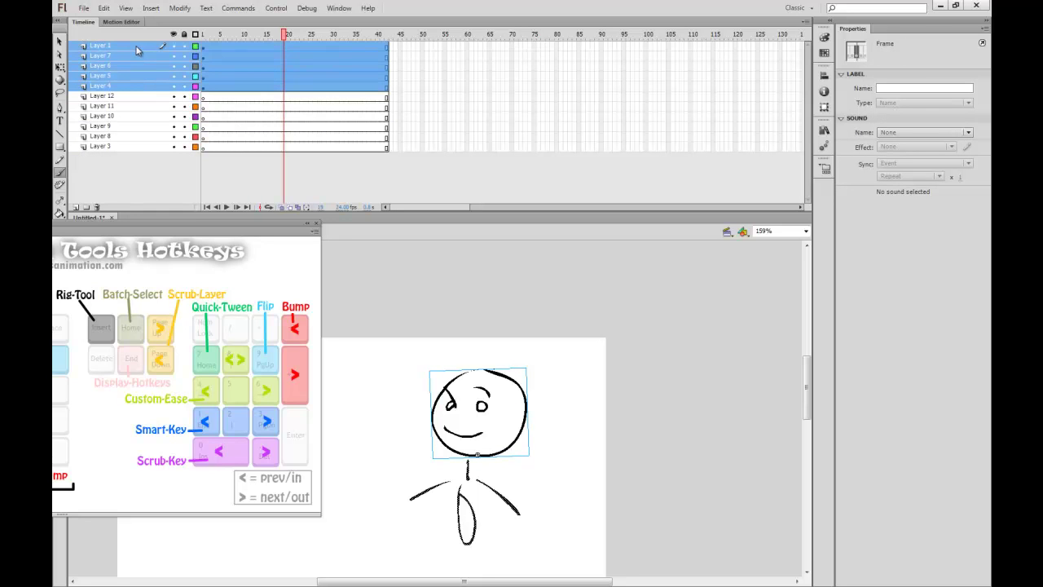
Batch-select a single frame across all the regrouped layers and select frame 20 on Layer 10
click(268, 126)
click(276, 77)
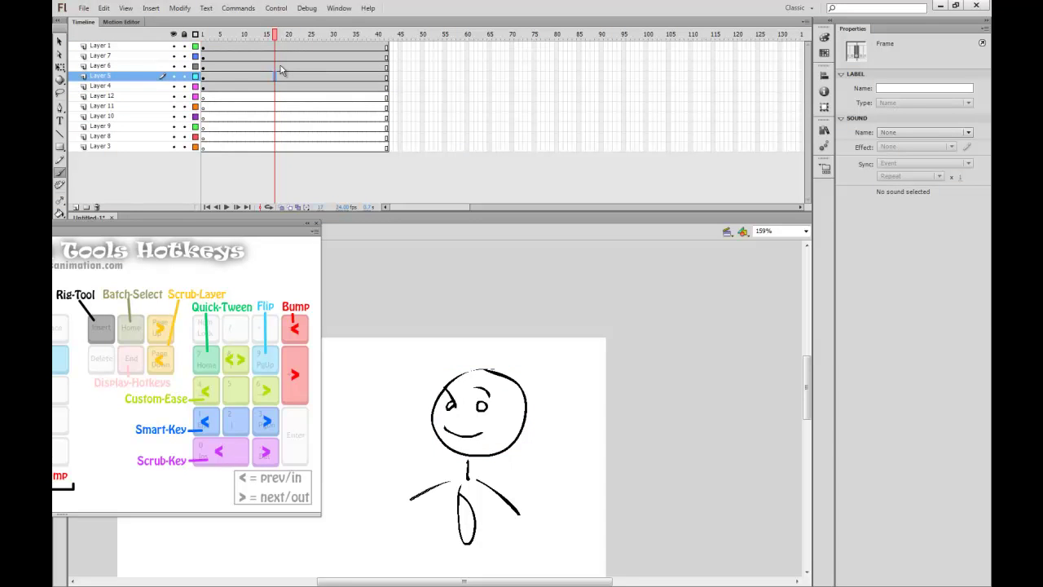
key(Home)
click(285, 117)
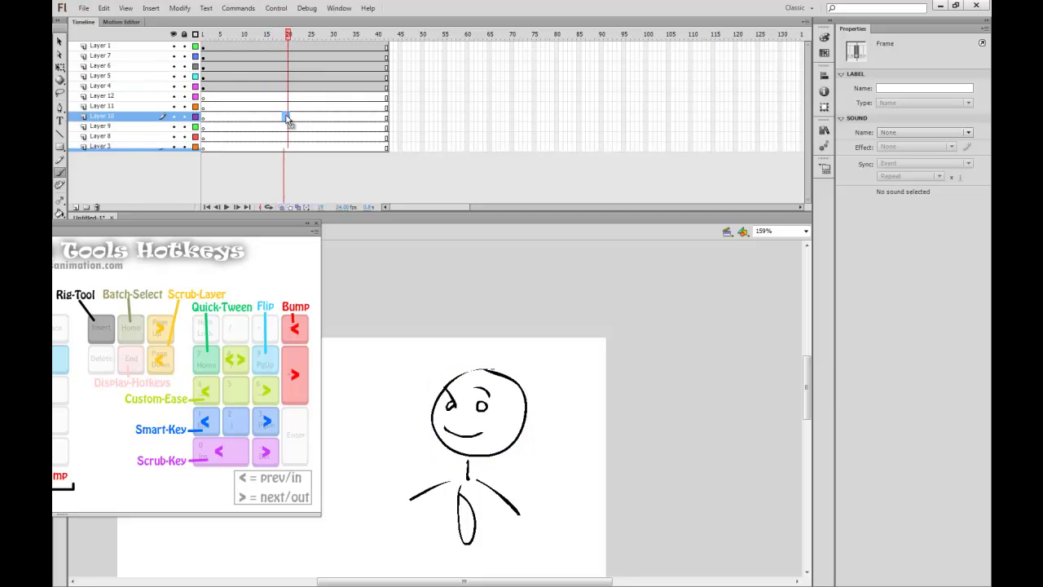
Rename Layer 12 and Layer 8 to "_" so they act as separator layers
click(112, 97)
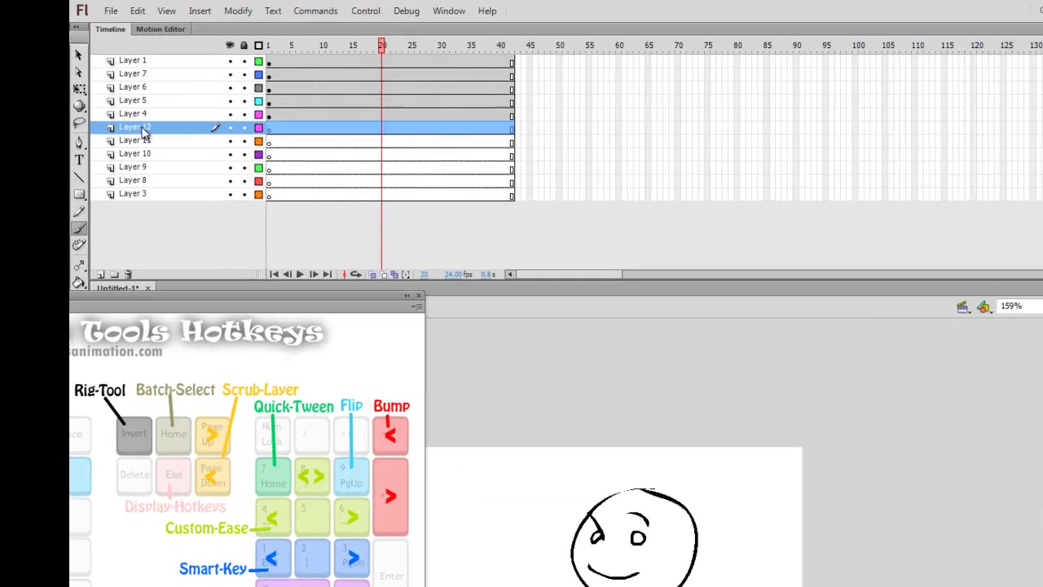
double_click(112, 97)
drag(186, 159, 116, 156)
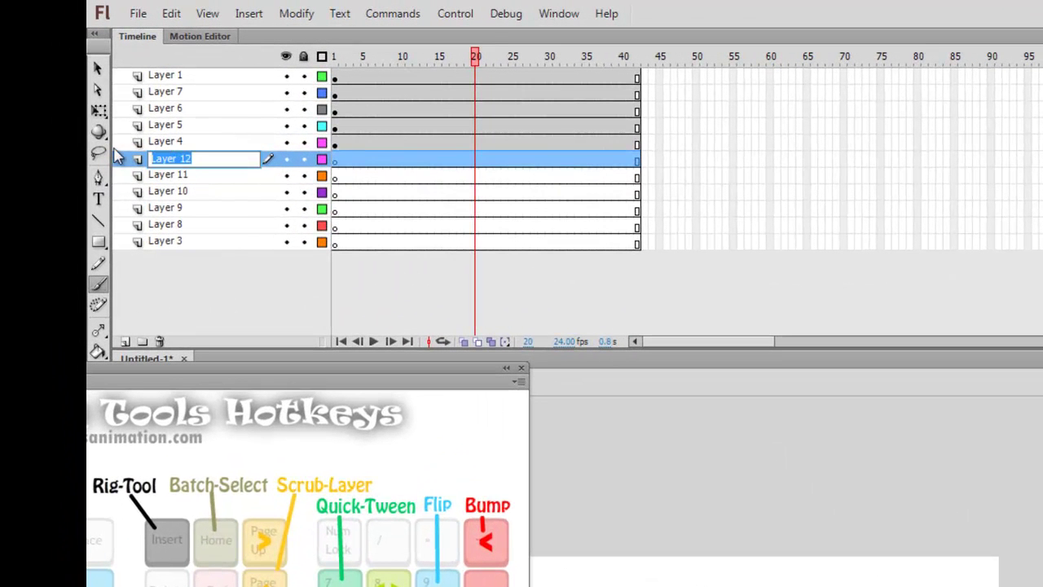
key(BackSpace)
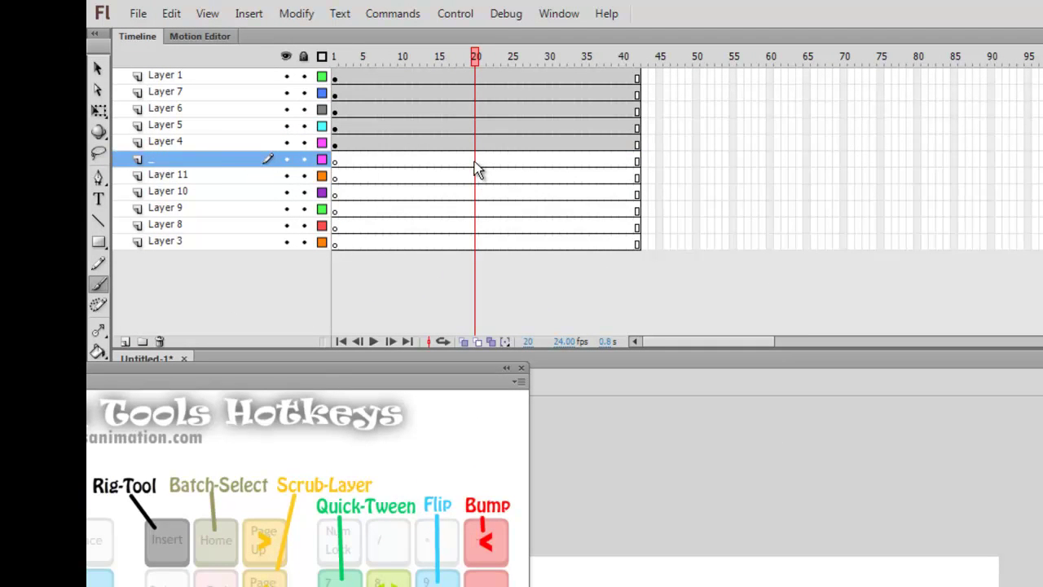
click(159, 77)
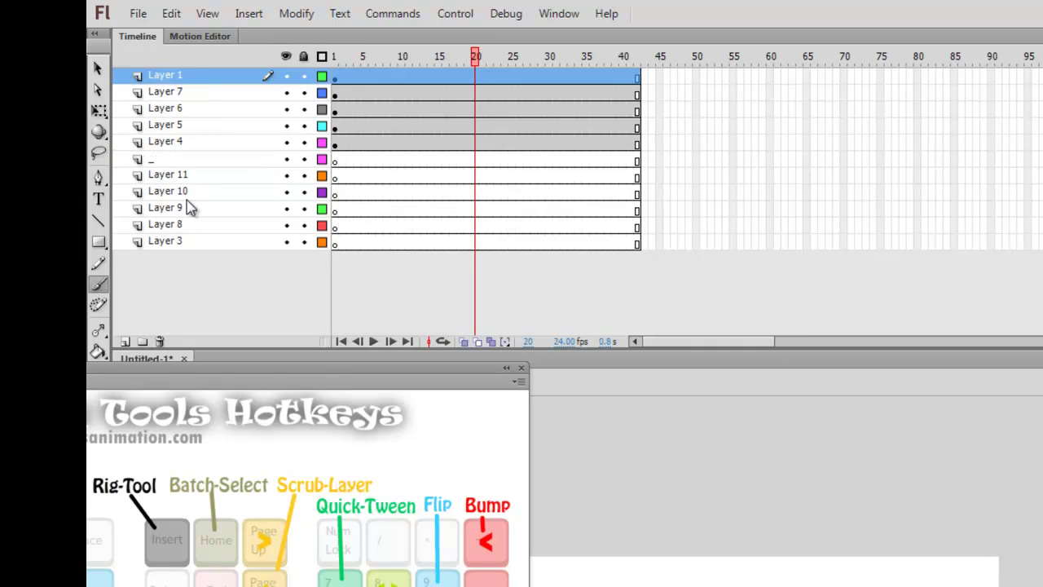
double_click(189, 225)
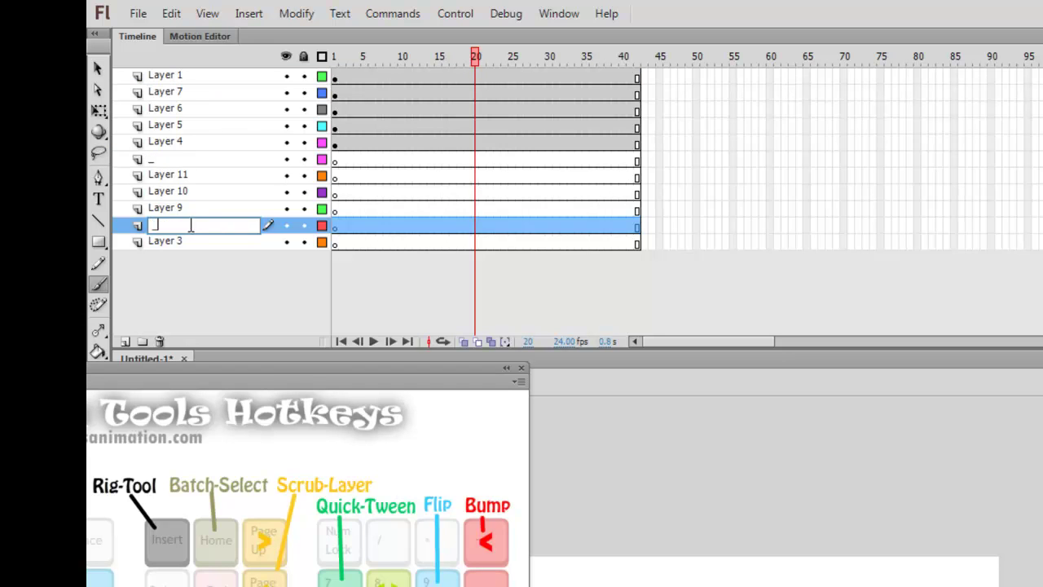
text(_)
Batch-select frame 20 in the character group from Layer 6, and in the Layer 11 to Layer 9 group from Layer 10
click(482, 112)
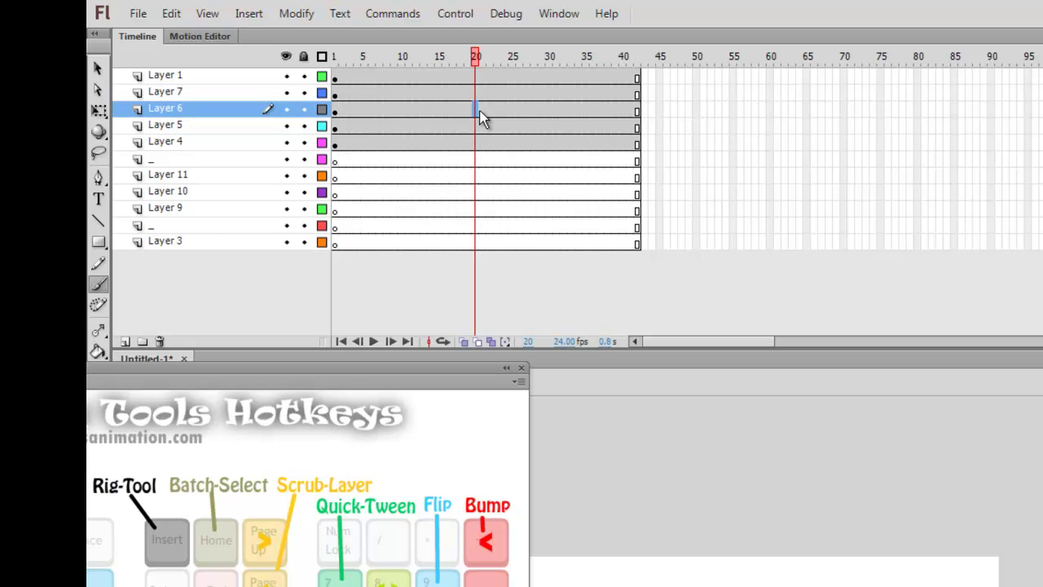
key(Home)
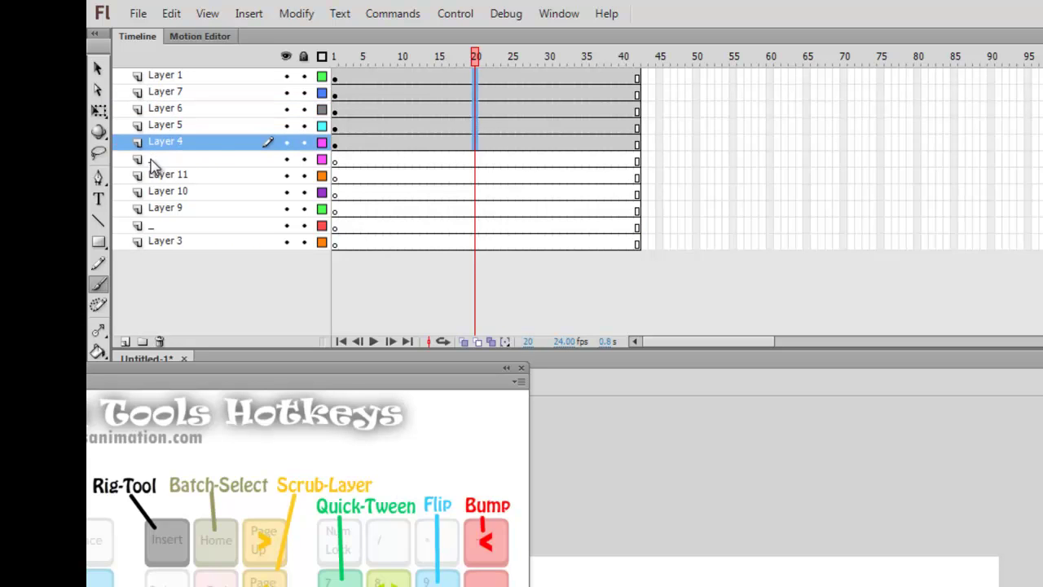
click(477, 196)
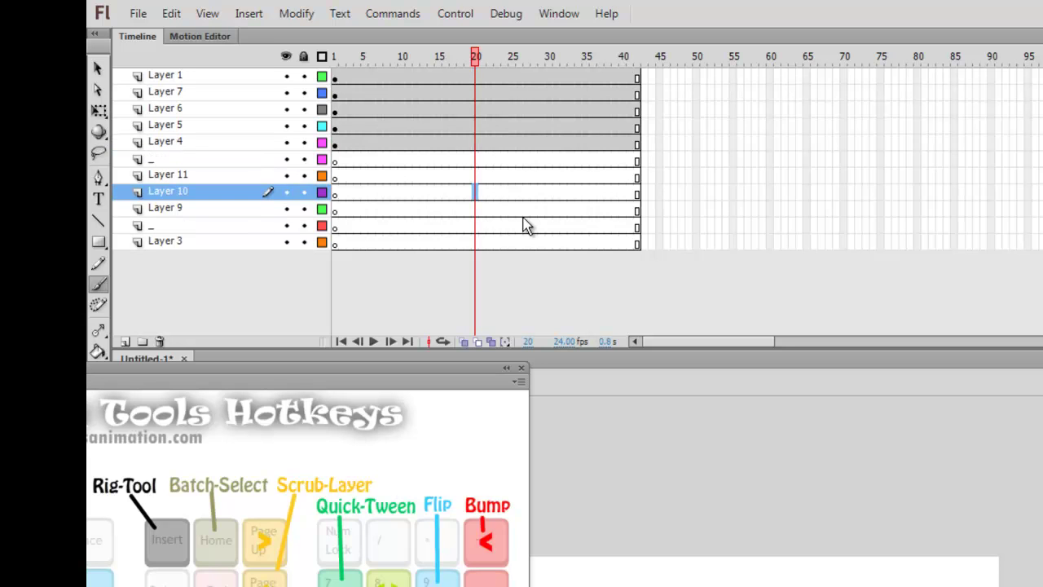
key(Home)
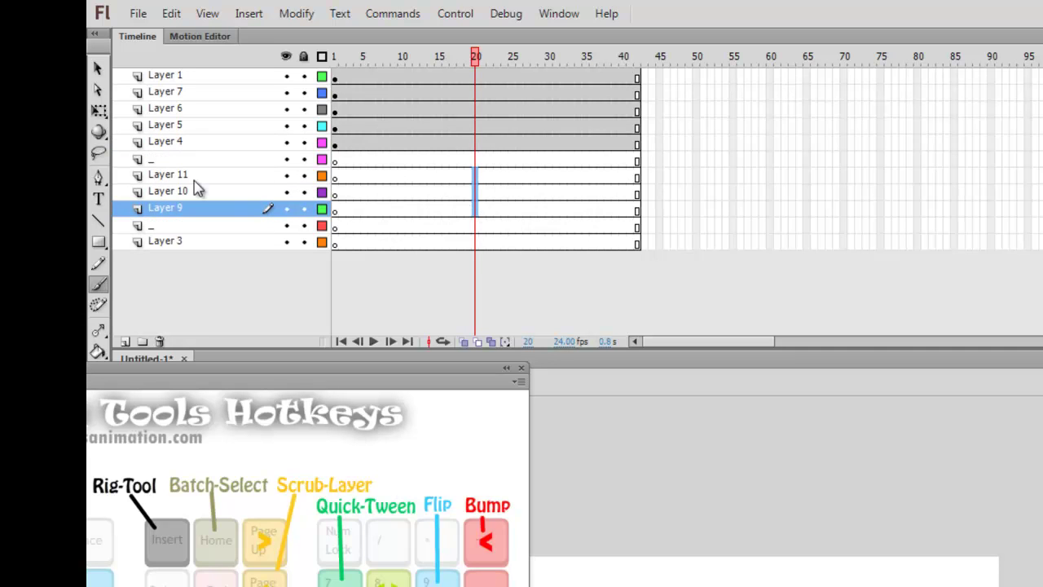
Point out the two "_" separator layers by selecting each one, and return to a frame on Layer 10
click(150, 162)
click(172, 228)
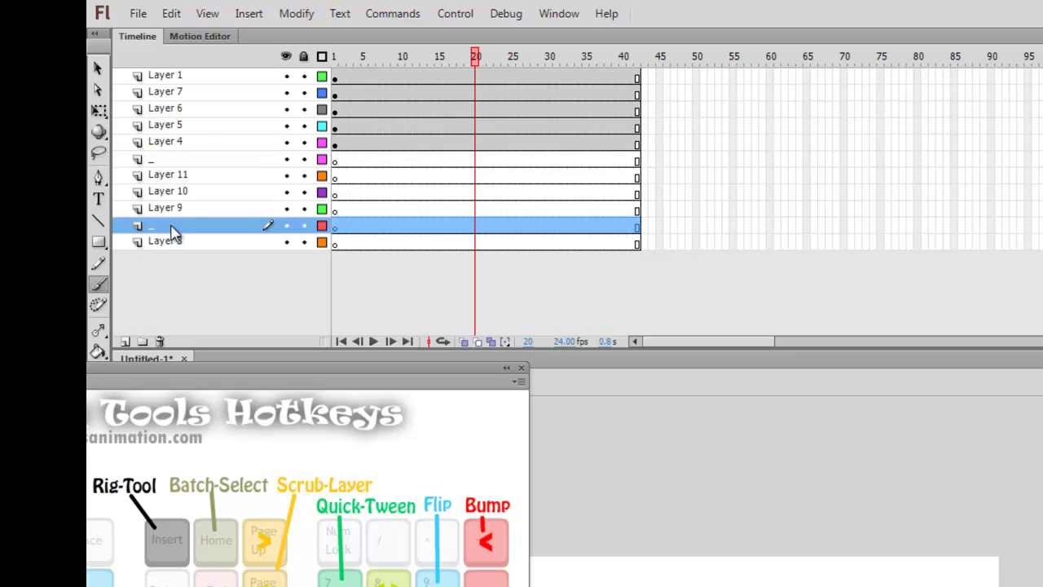
click(470, 193)
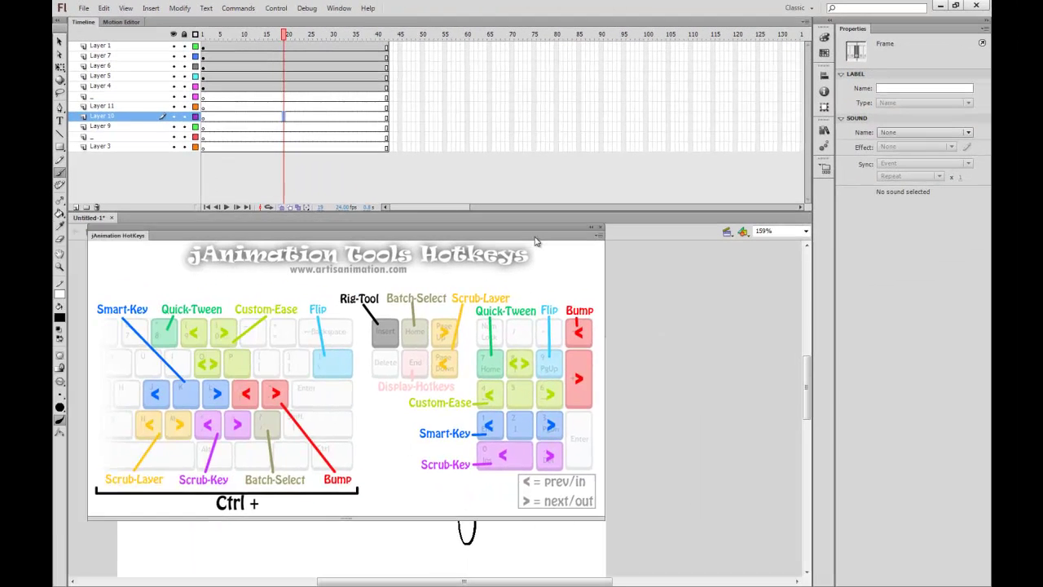
Move the jAnimation HotKeys panel over the middle of the workspace with its whole hotkey chart in view
mouse_move(536, 241)
mouse_down()
mouse_move(562, 242)
mouse_move(480, 249)
mouse_move(525, 256)
mouse_move(772, 181)
mouse_move(848, 90)
mouse_up()
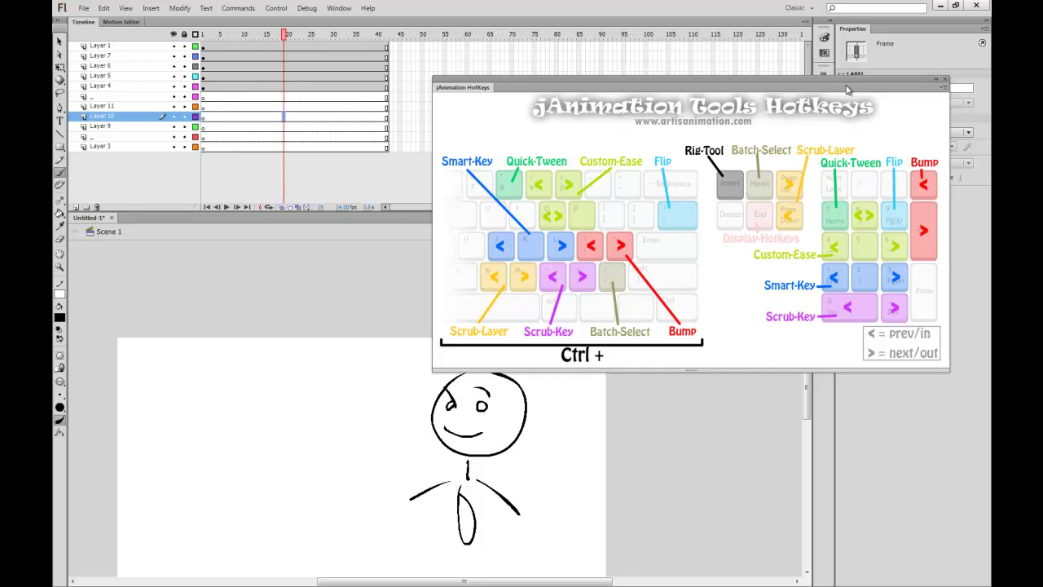
drag(732, 82, 607, 155)
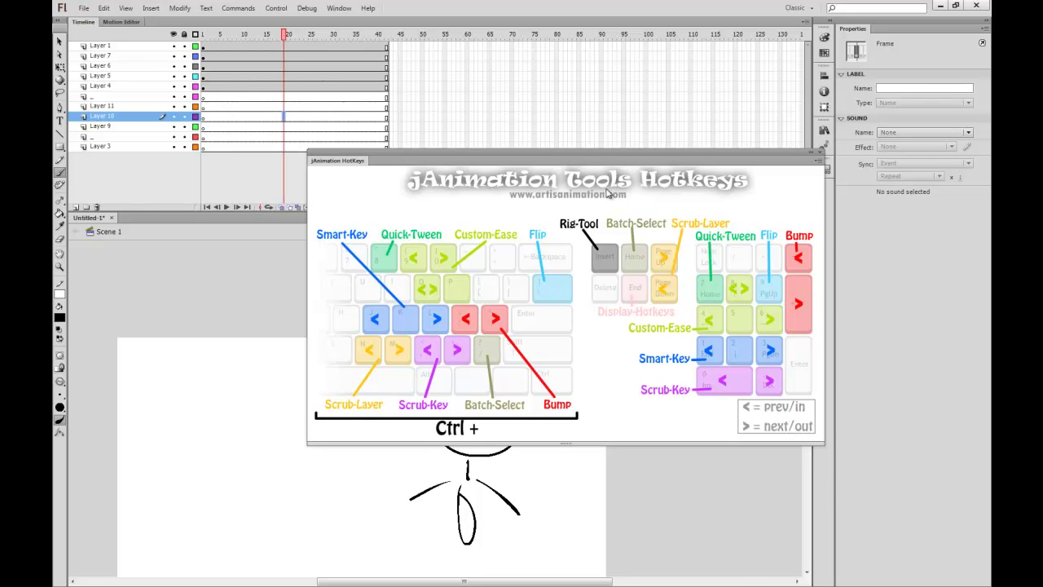